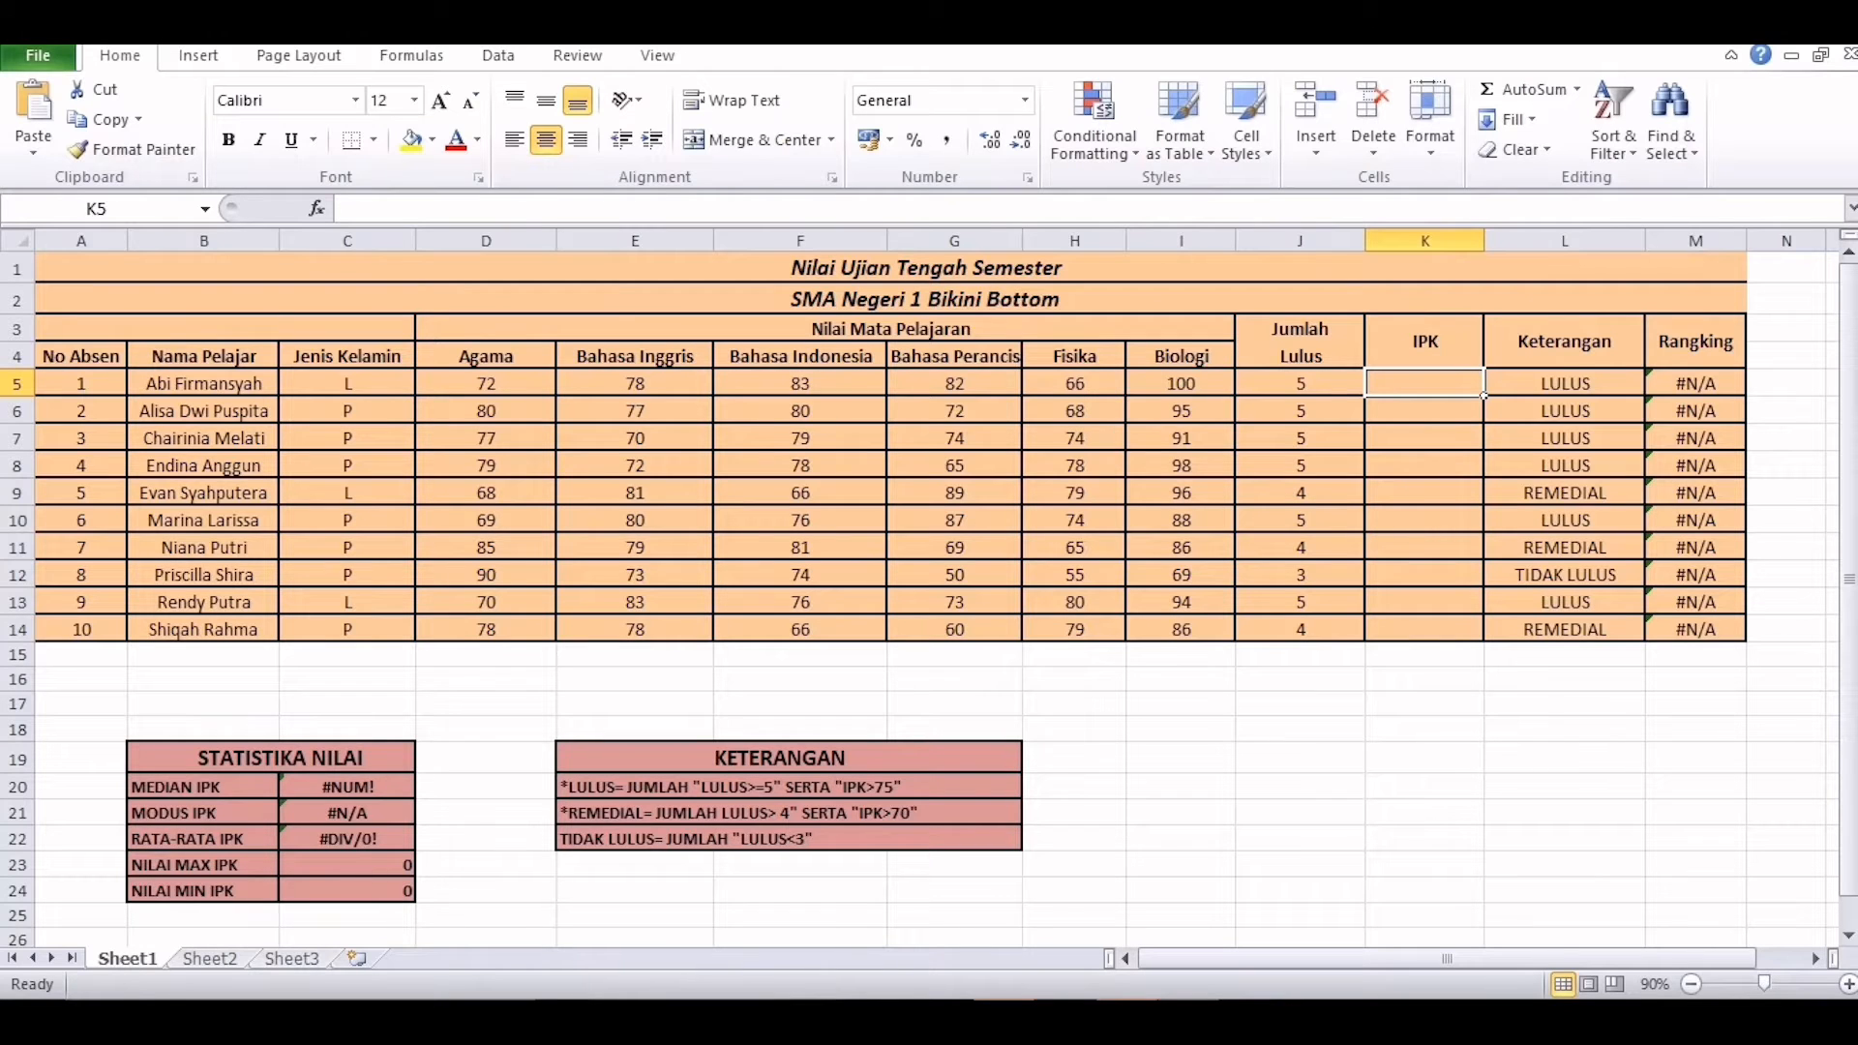
Try calculating every student's IPK by averaging D5:I5 in K5 and filling the formula down to K14
type("=")
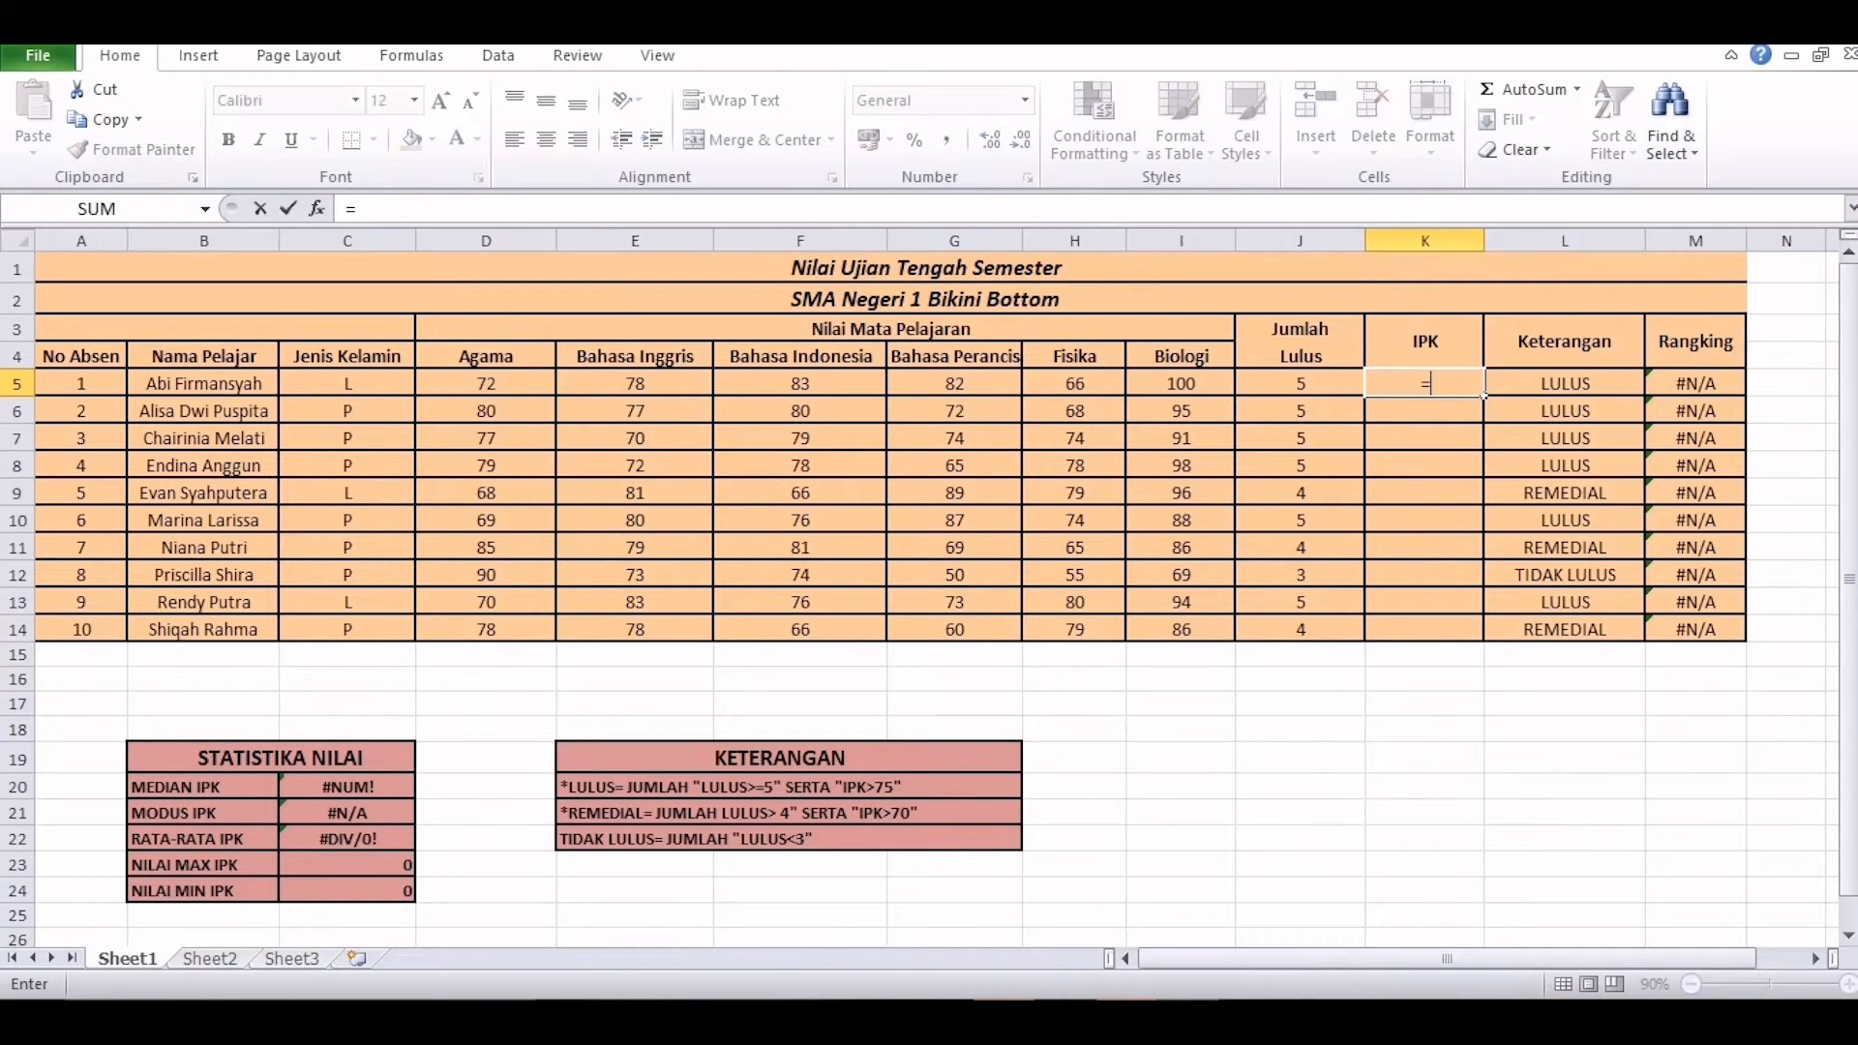
type("aver")
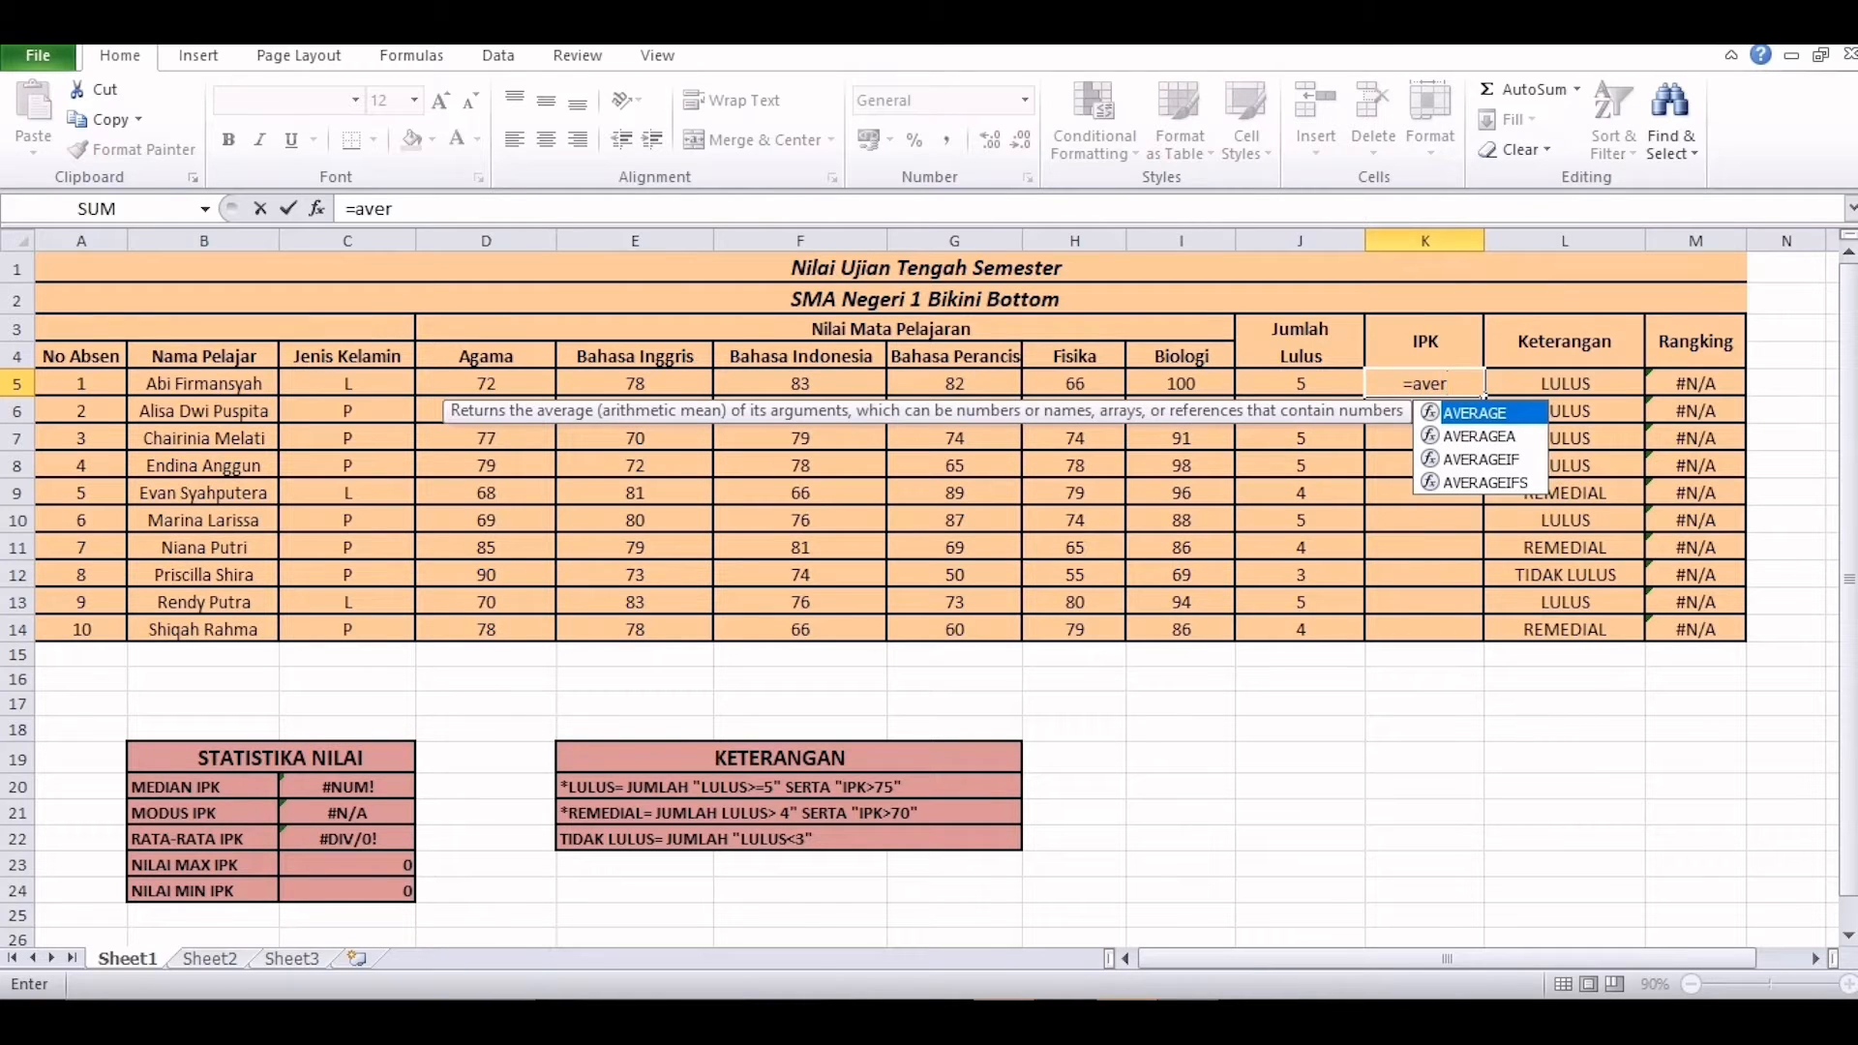
key("Tab")
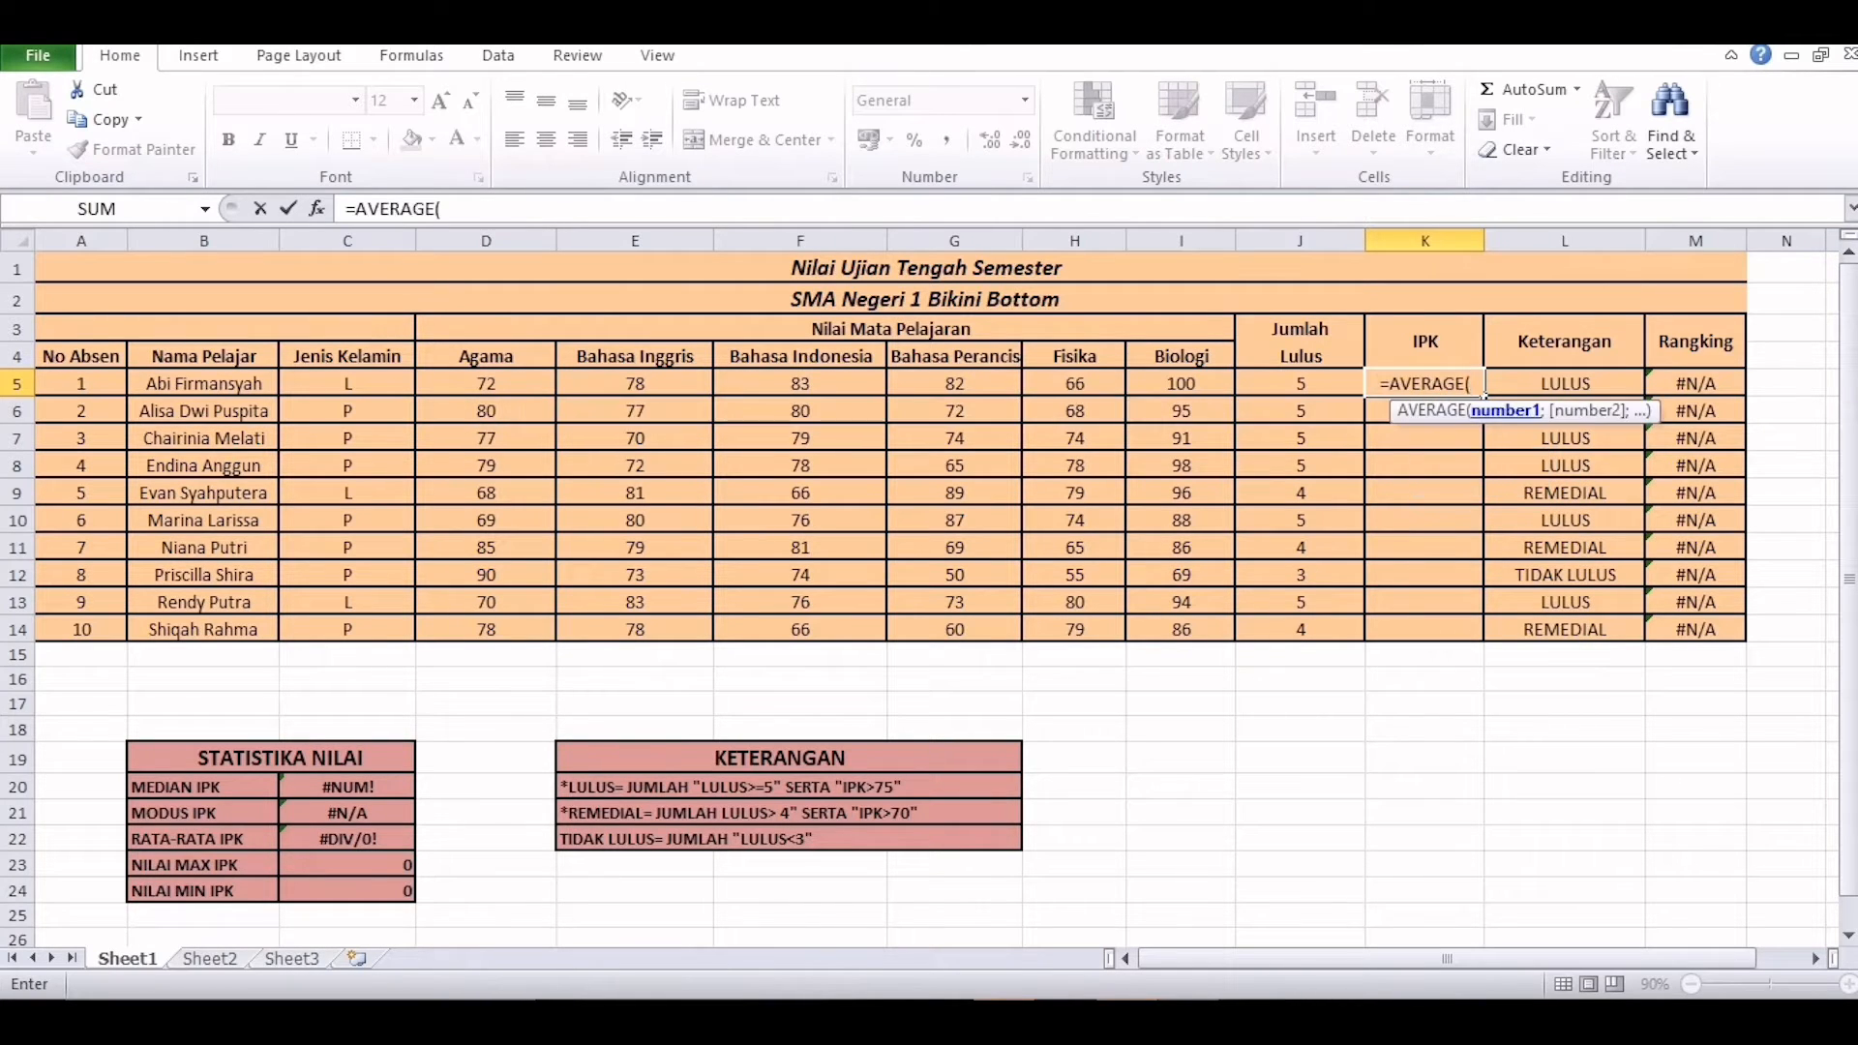
left_click_drag(486, 384, 1234, 392)
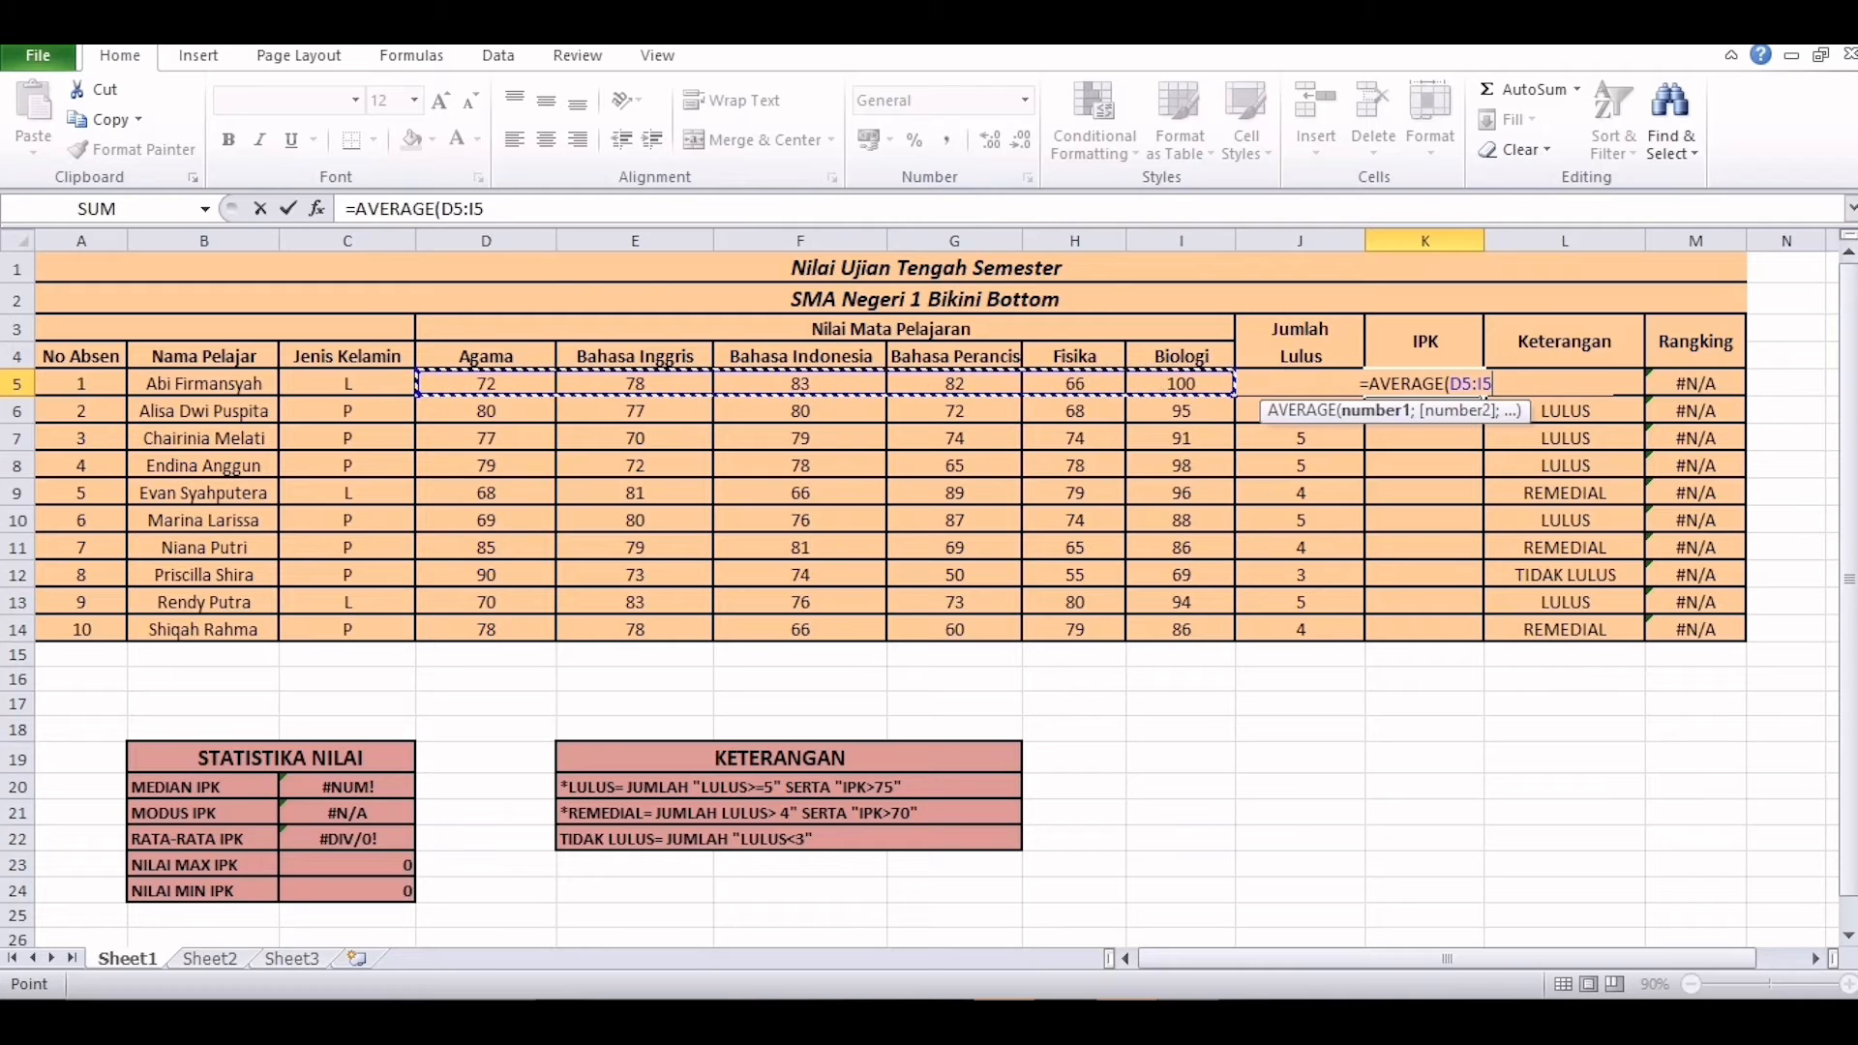
type(")")
key("Return")
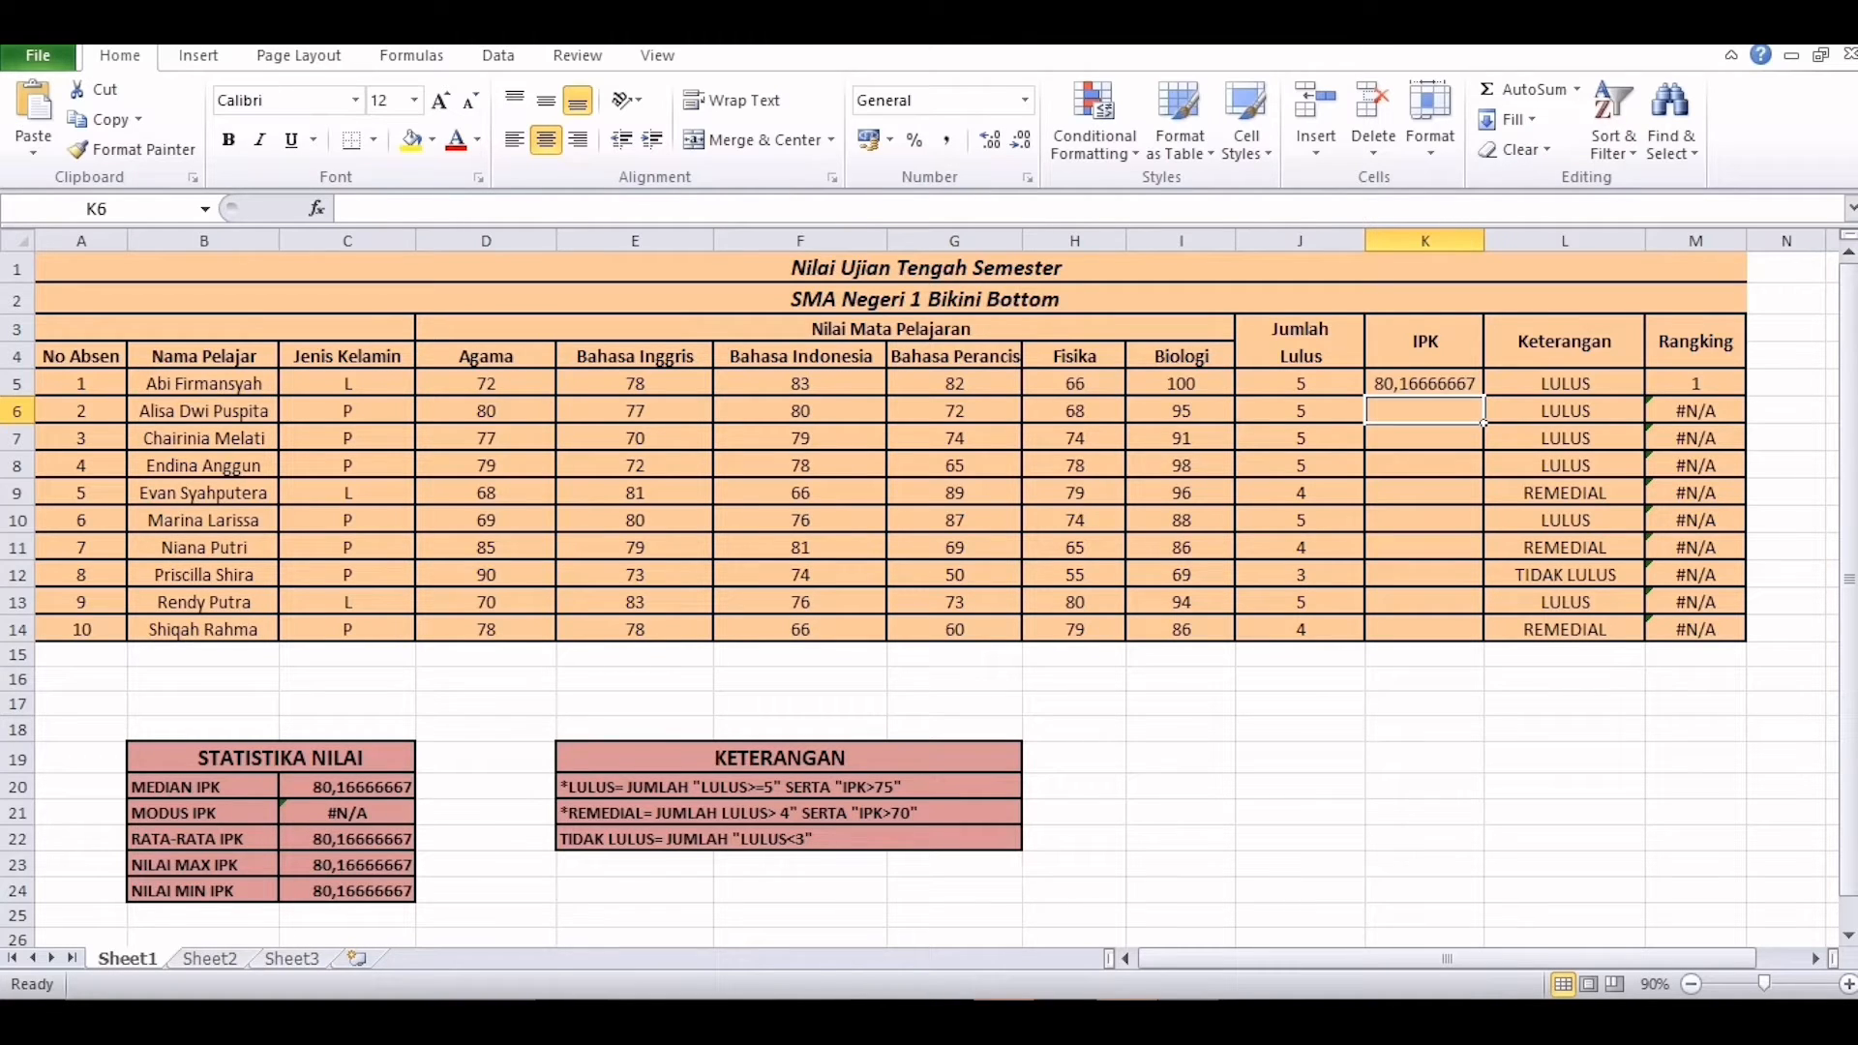
left_click(1424, 384)
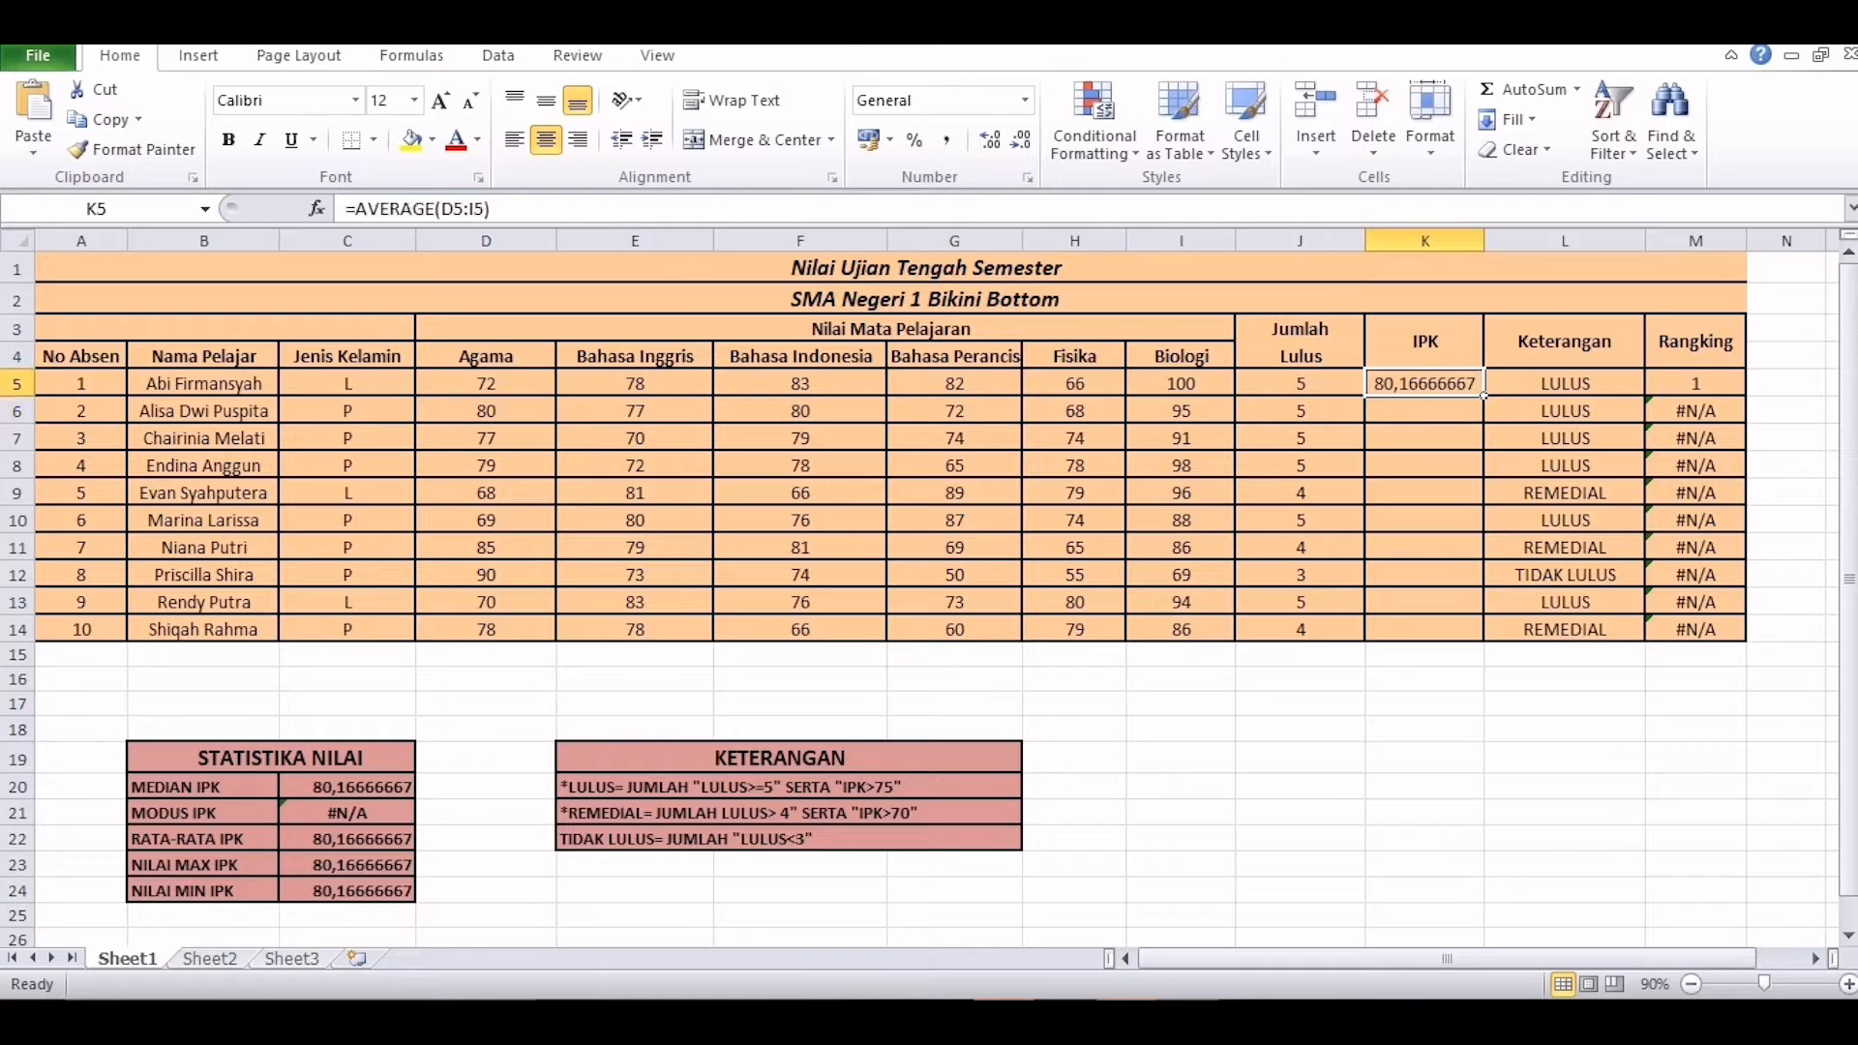
left_click_drag(1483, 395, 1484, 641)
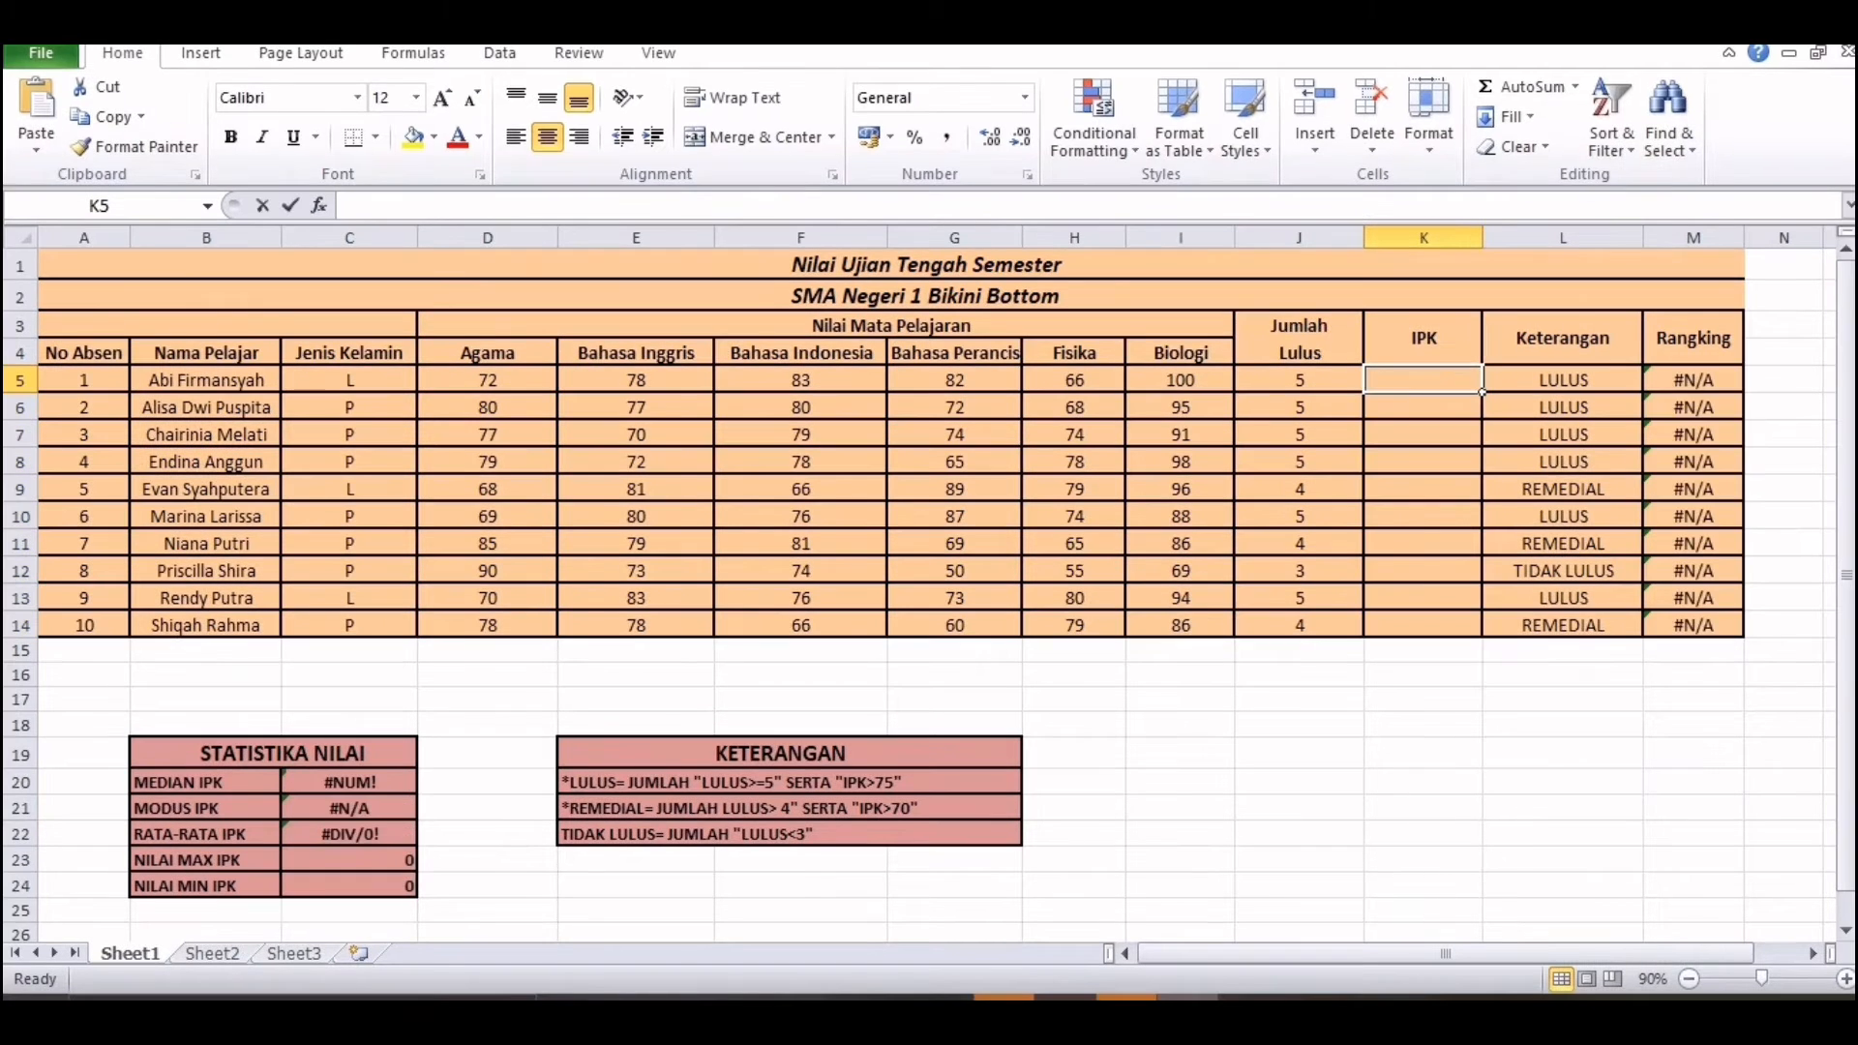
Enter =AVERAGE(D5:I5) in K5 for the first student's IPK and copy the formula down through row 14
type("=")
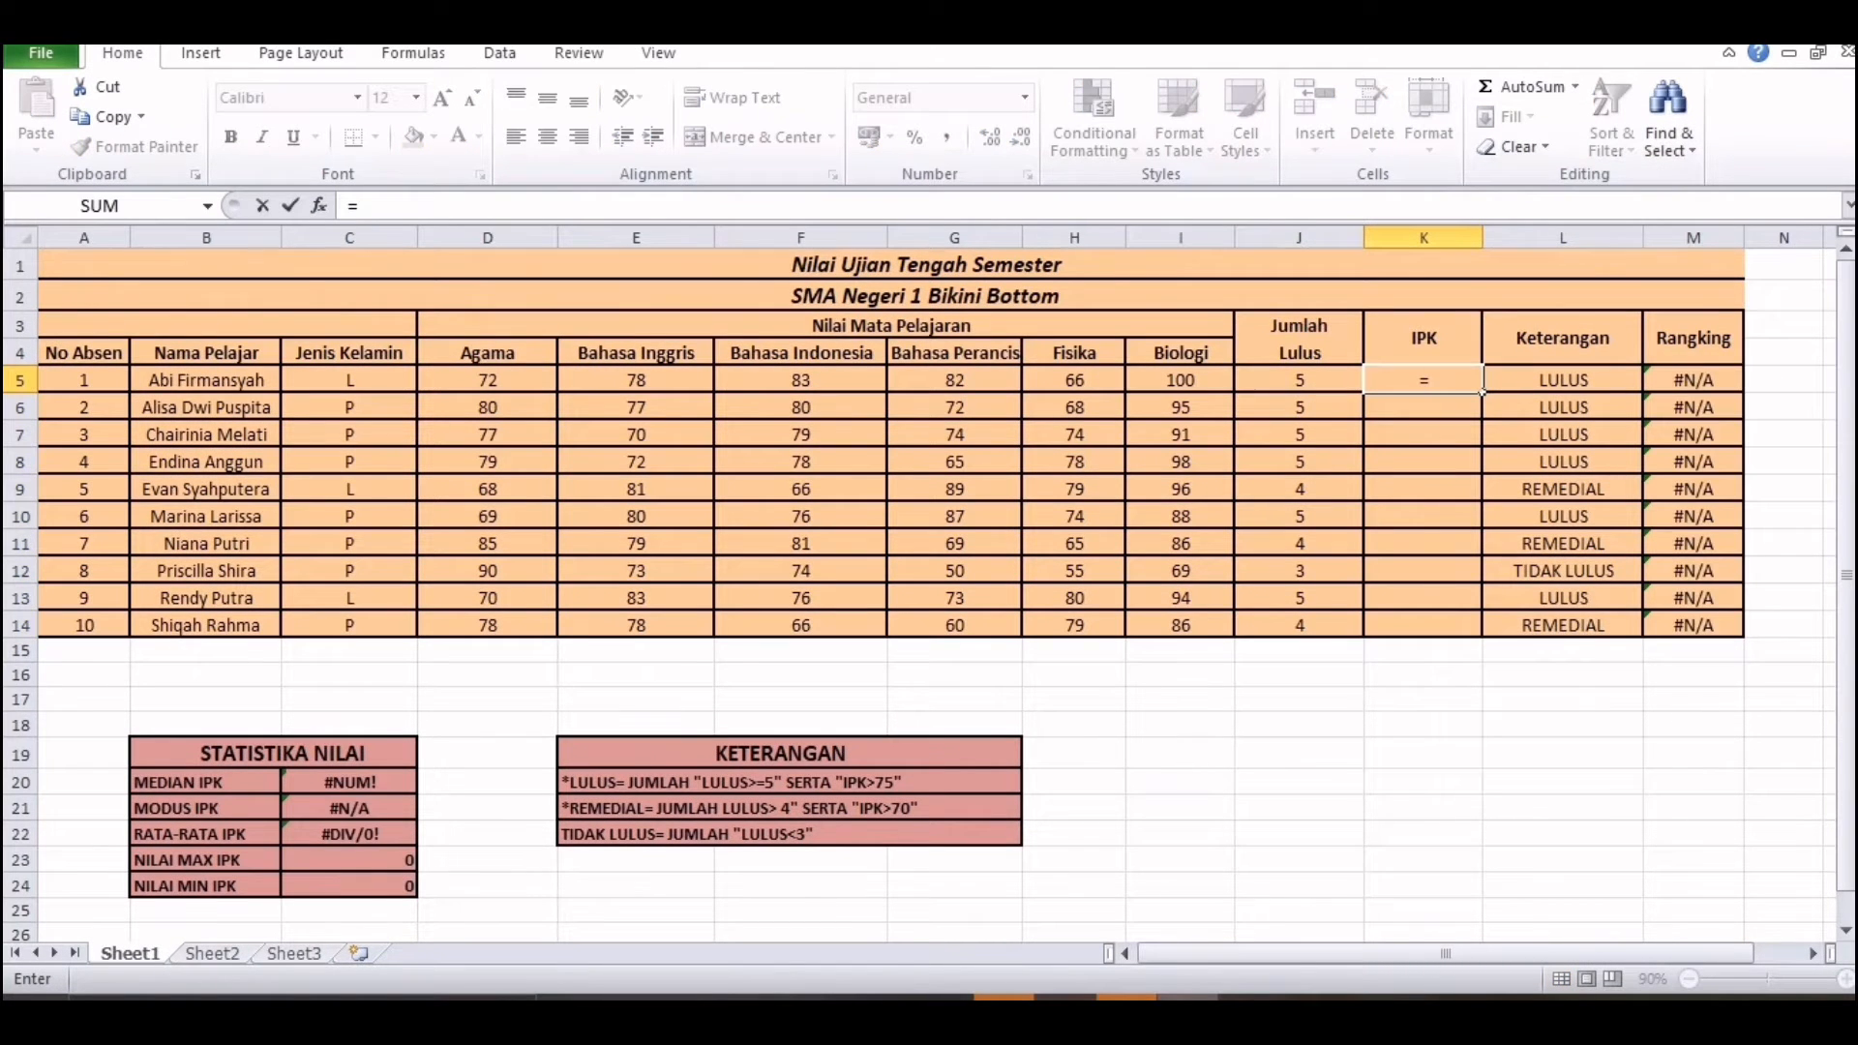
type("aver")
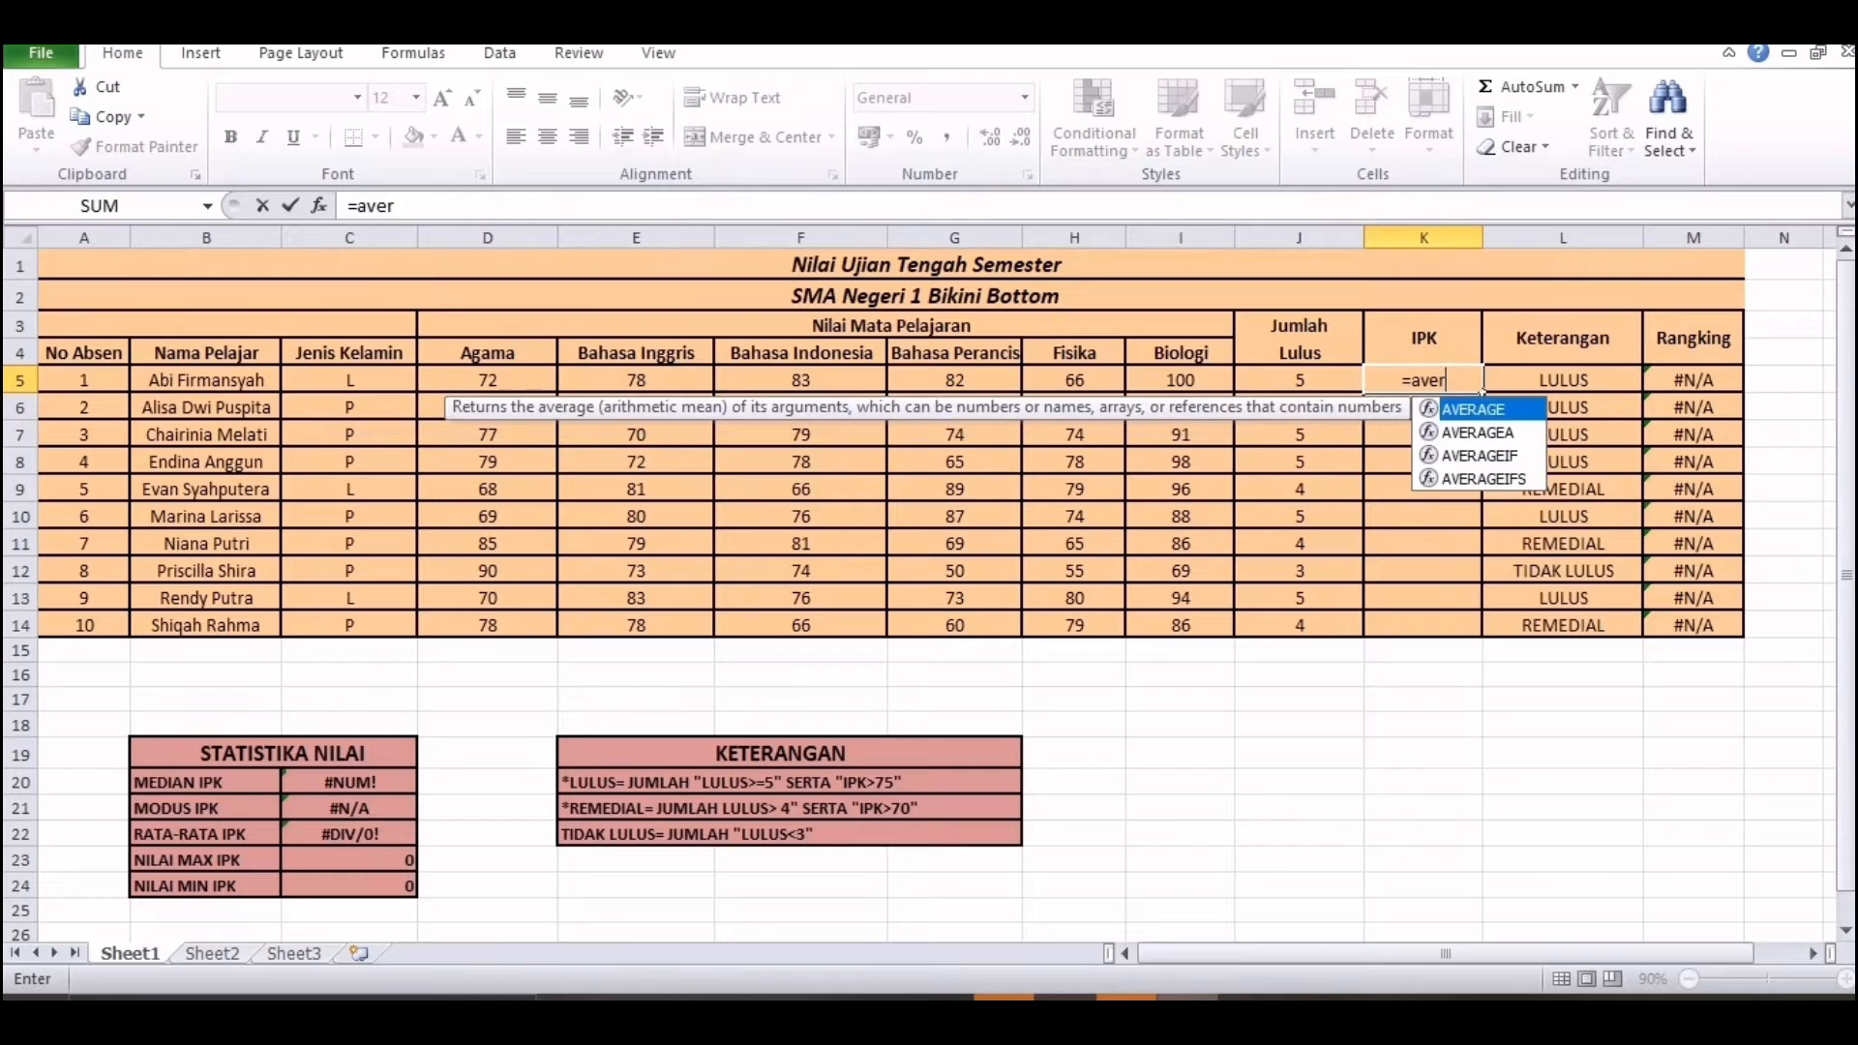
key("Tab")
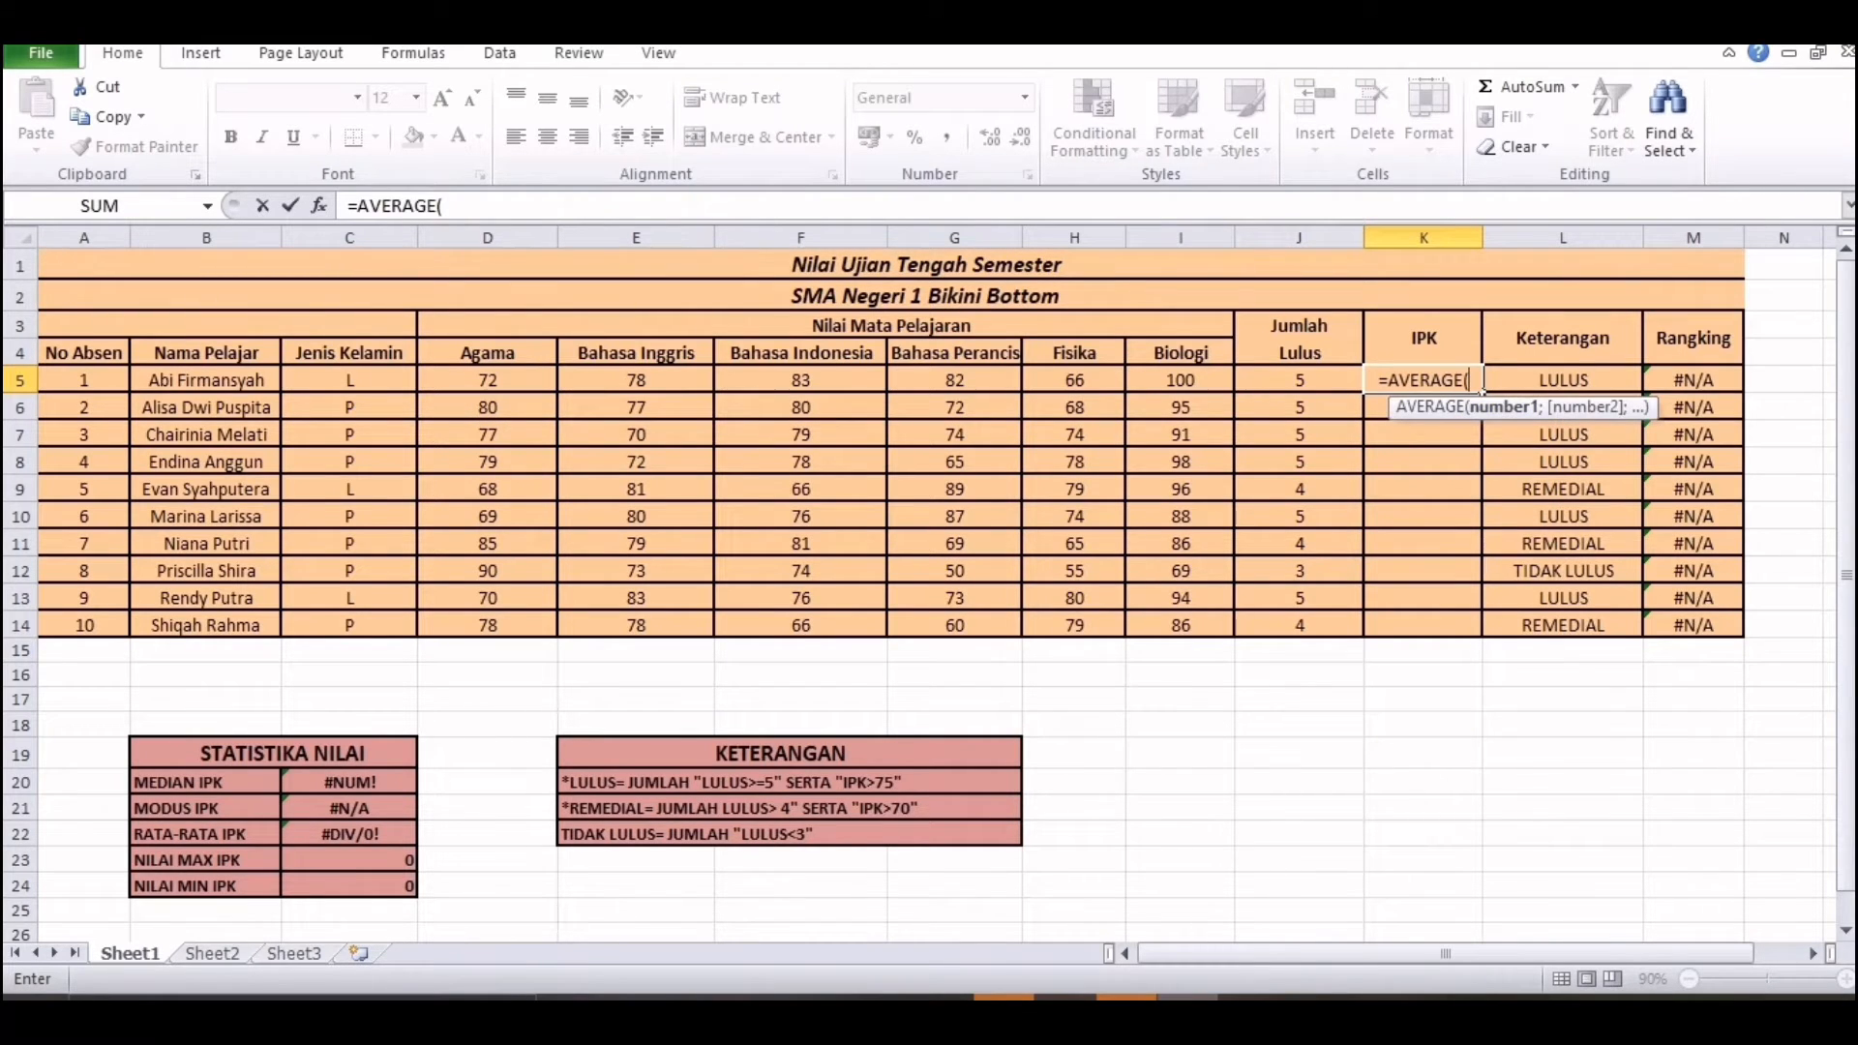
left_click(488, 380)
left_click_drag(488, 381, 1225, 387)
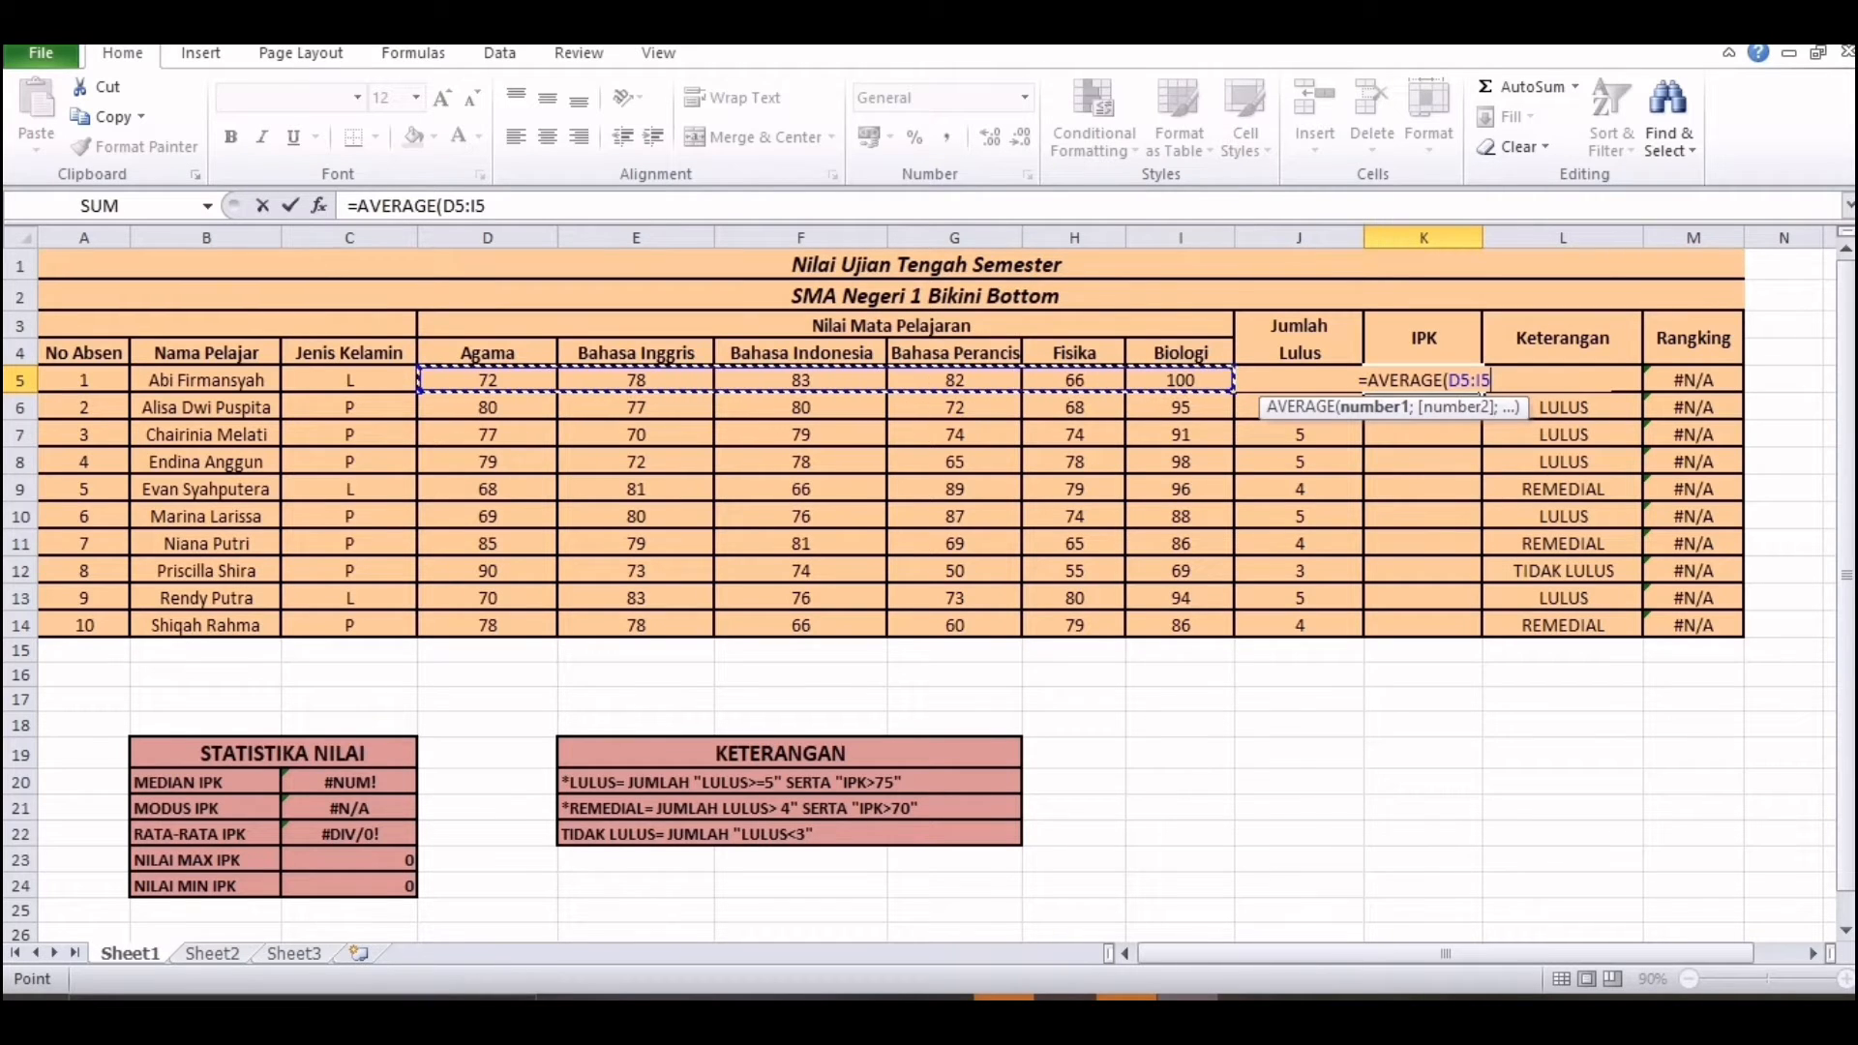
type(")")
key("Return")
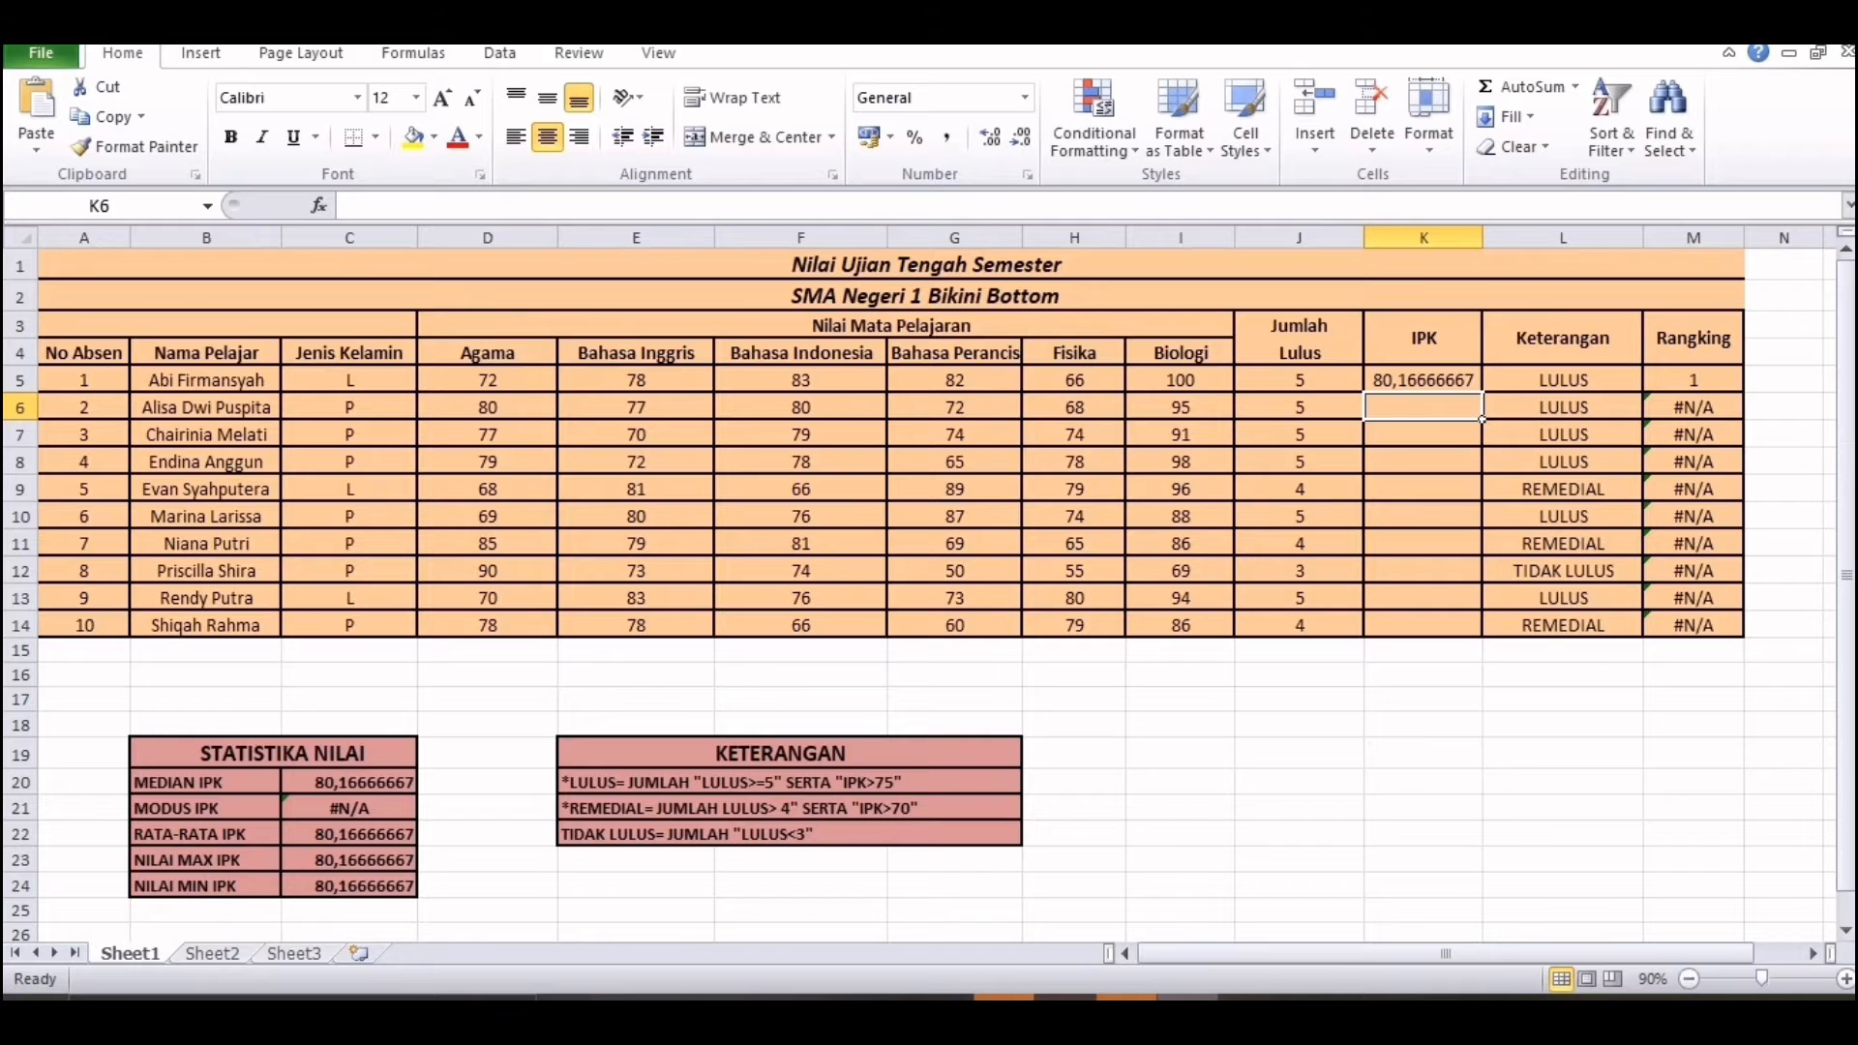
left_click(1422, 379)
left_click_drag(1482, 392, 1483, 637)
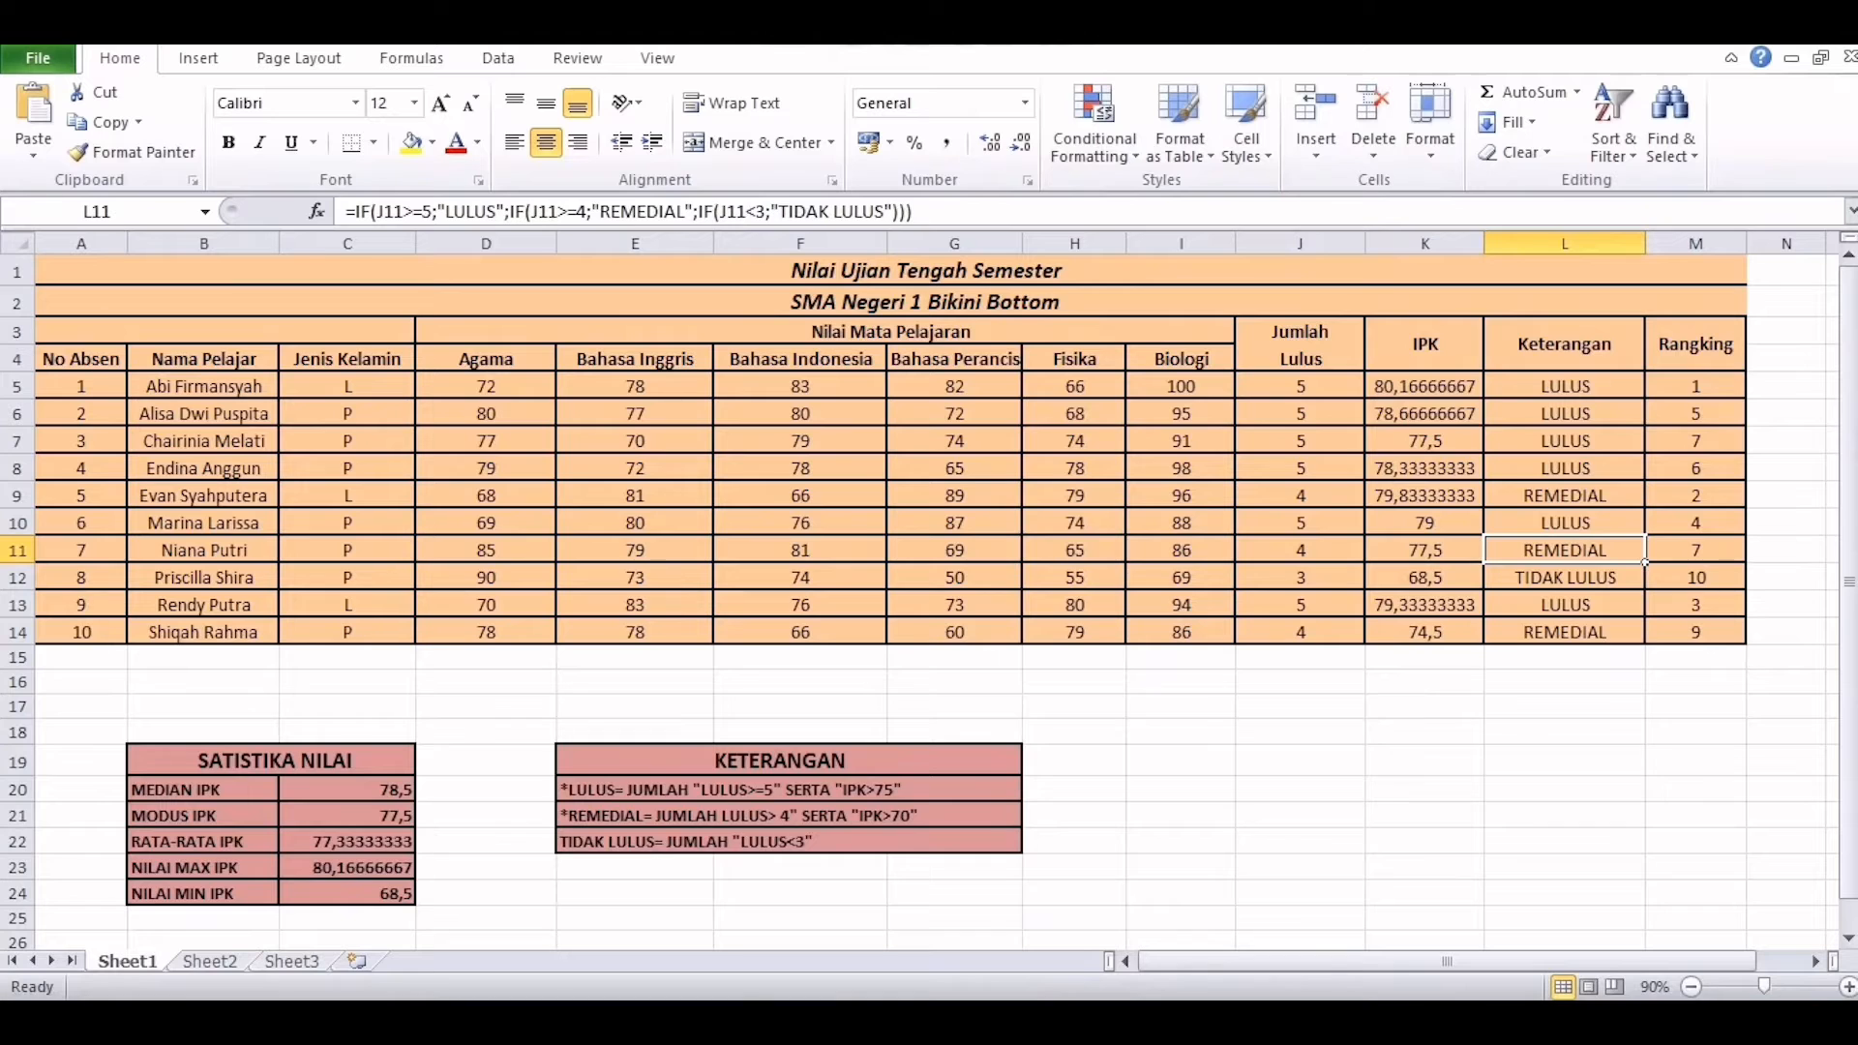
Clear Keterangan cell L5 and begin an IF formula there that returns "LULUS" when J5>=5
left_click(1565, 386)
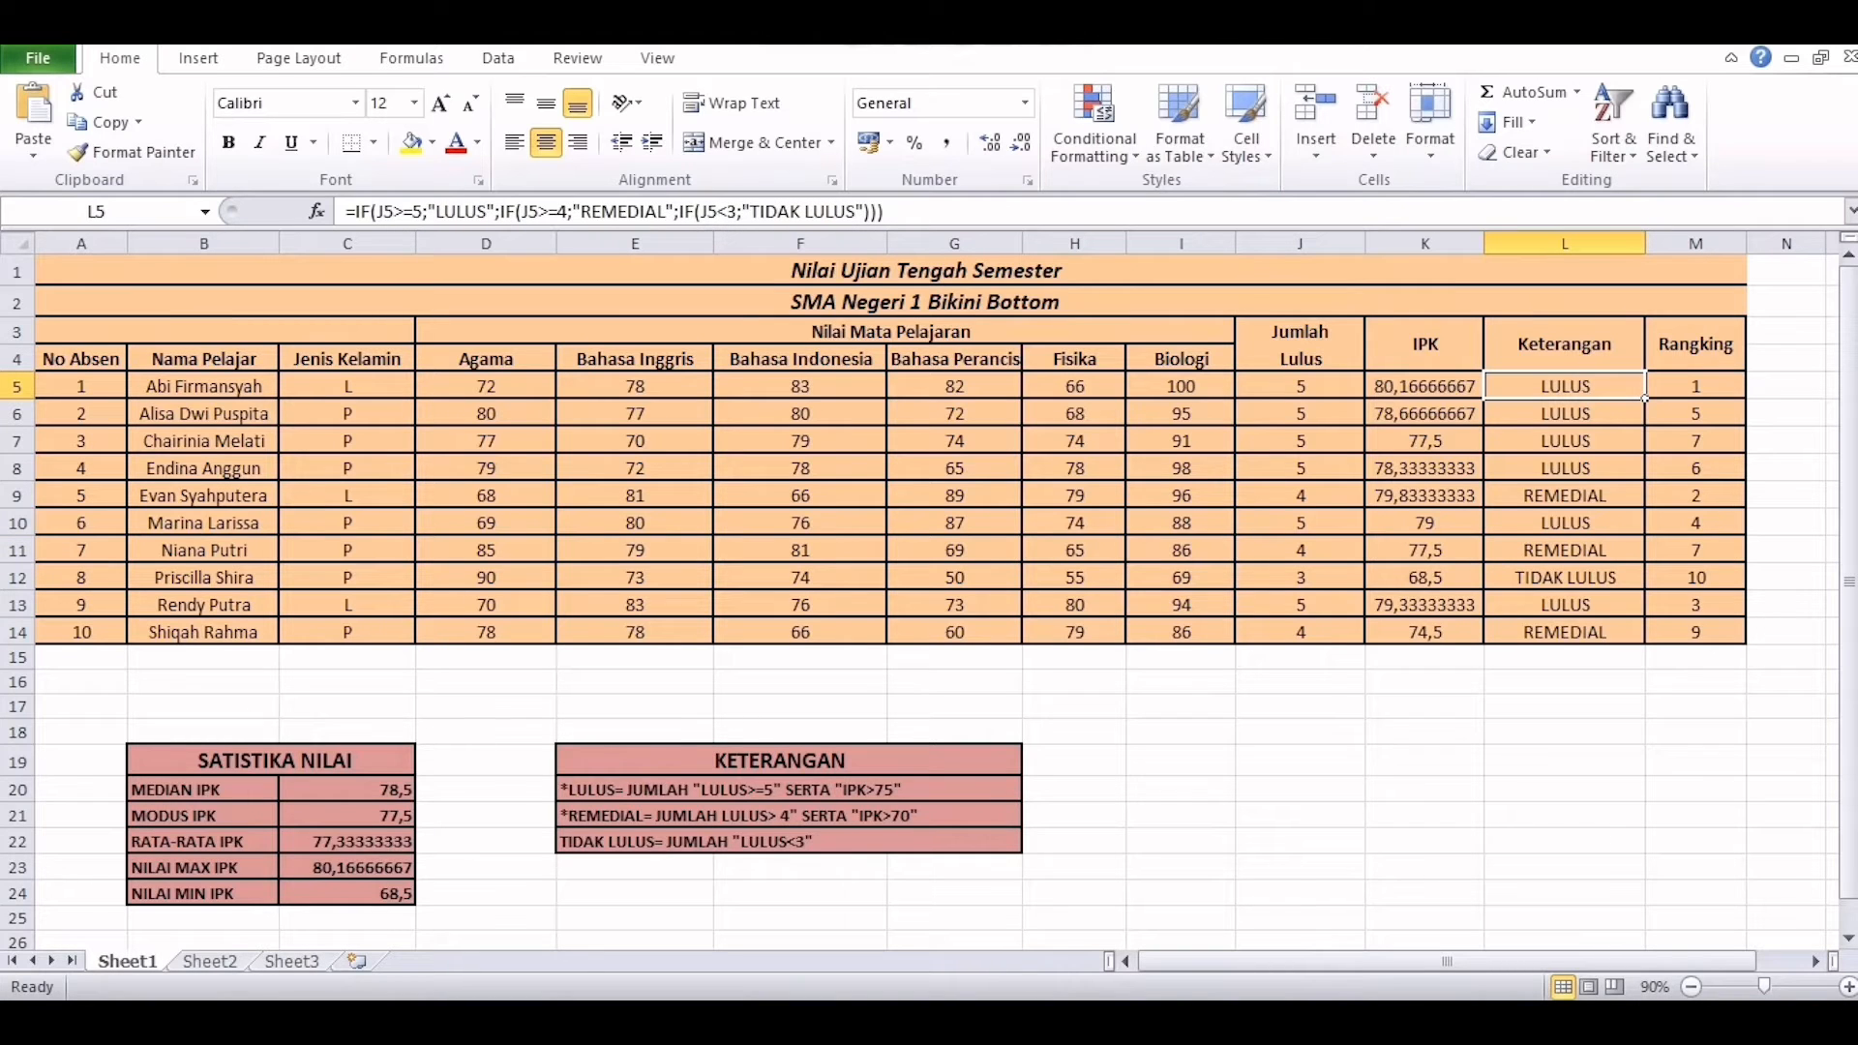
right_click(1611, 389)
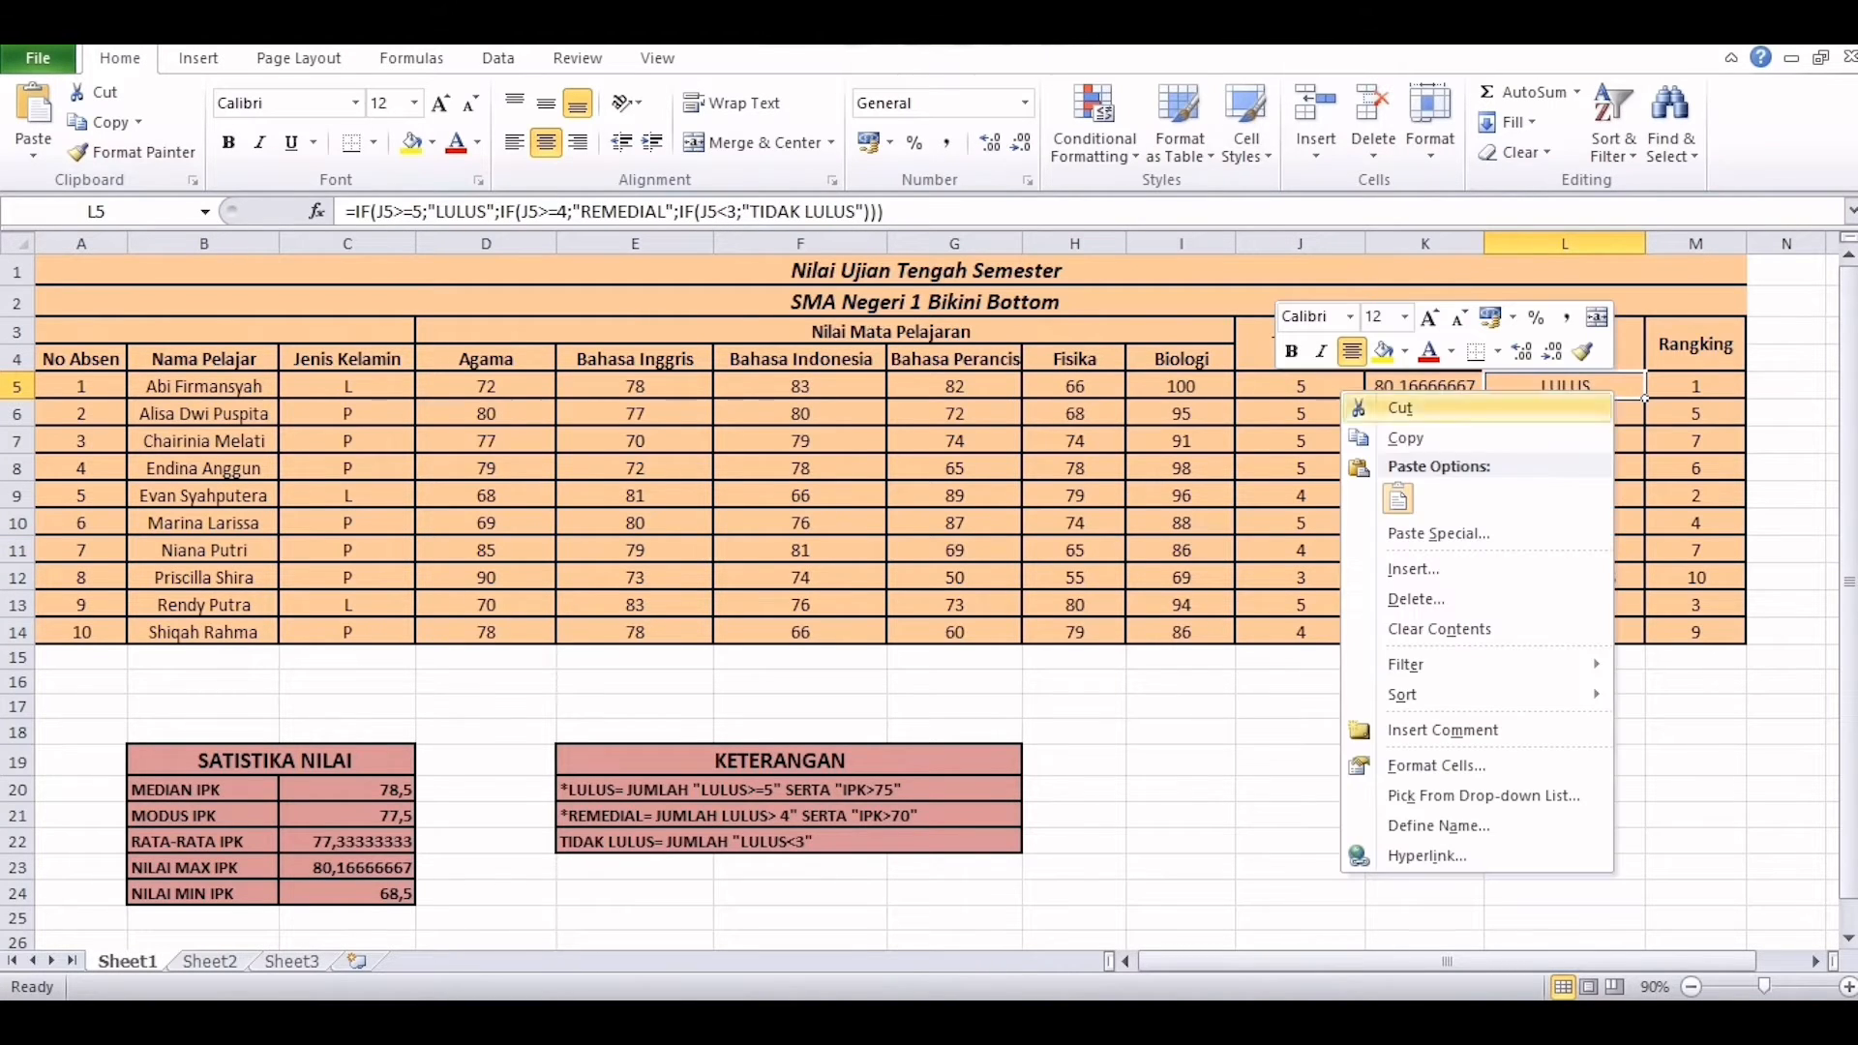
left_click(1439, 629)
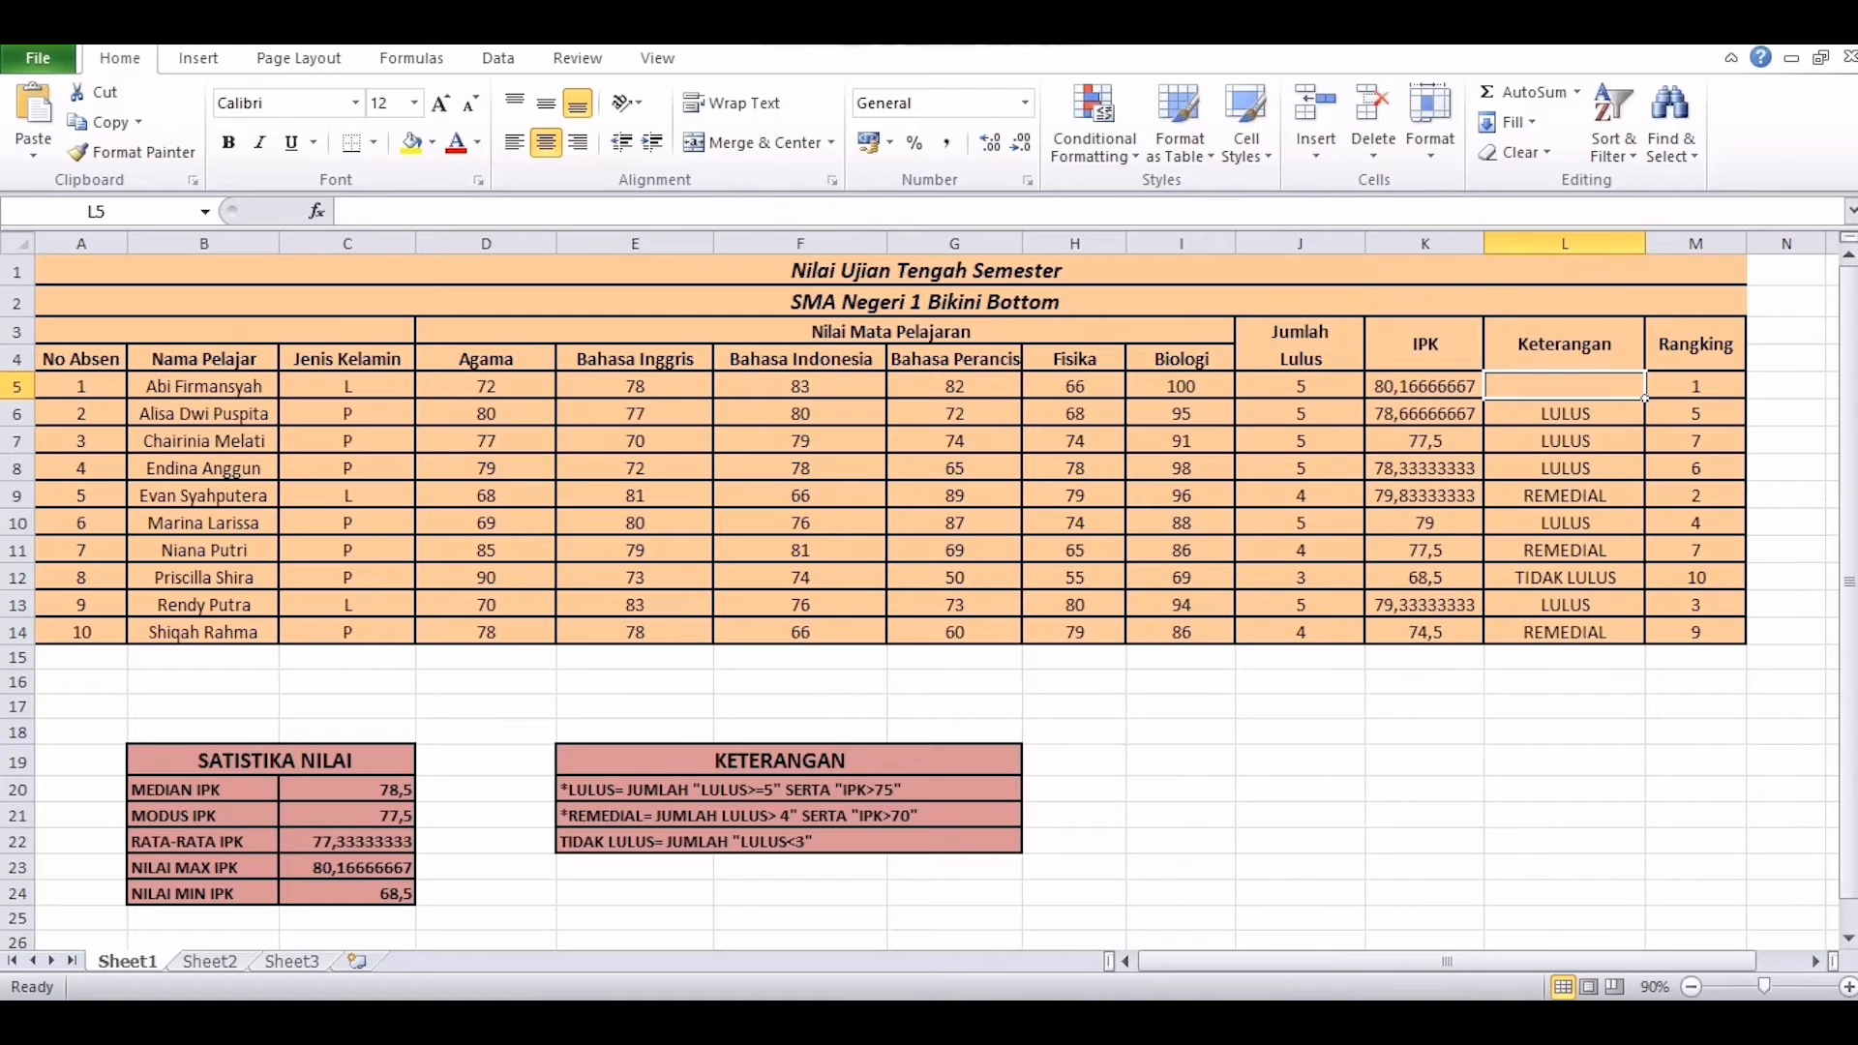
type("=IF")
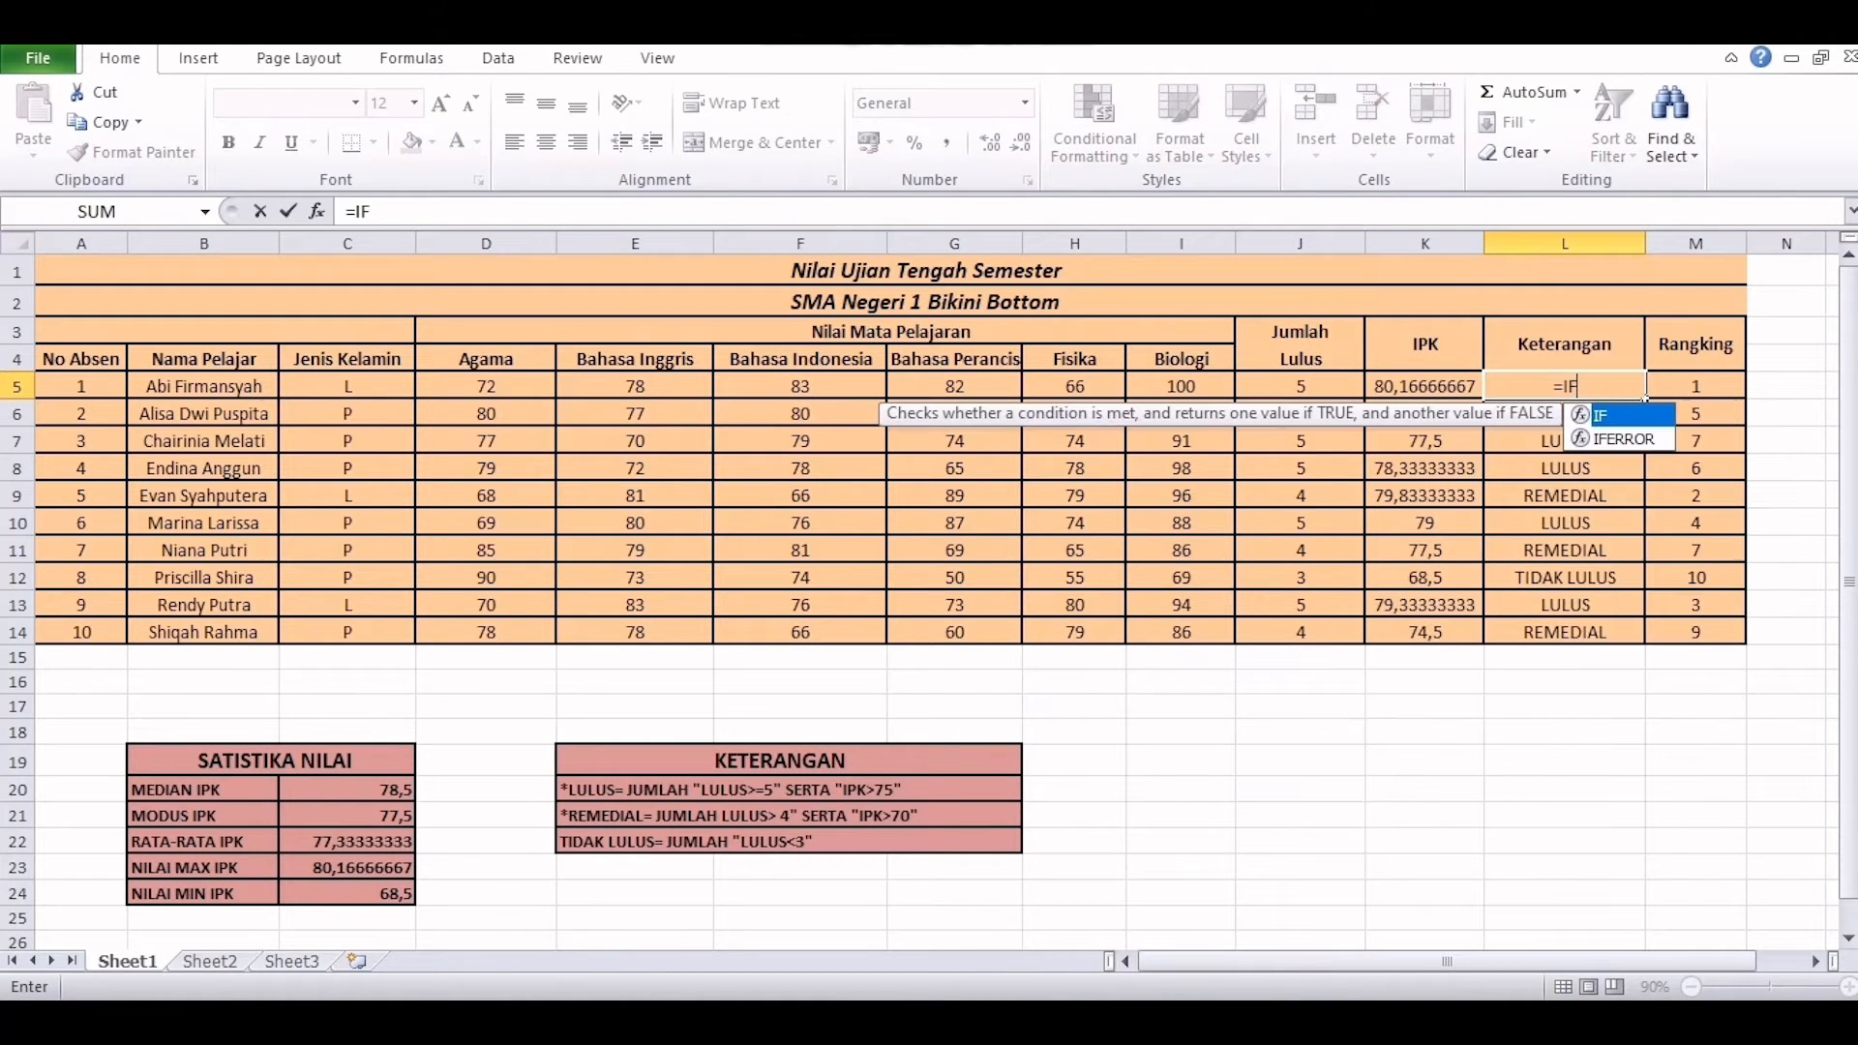
type("(")
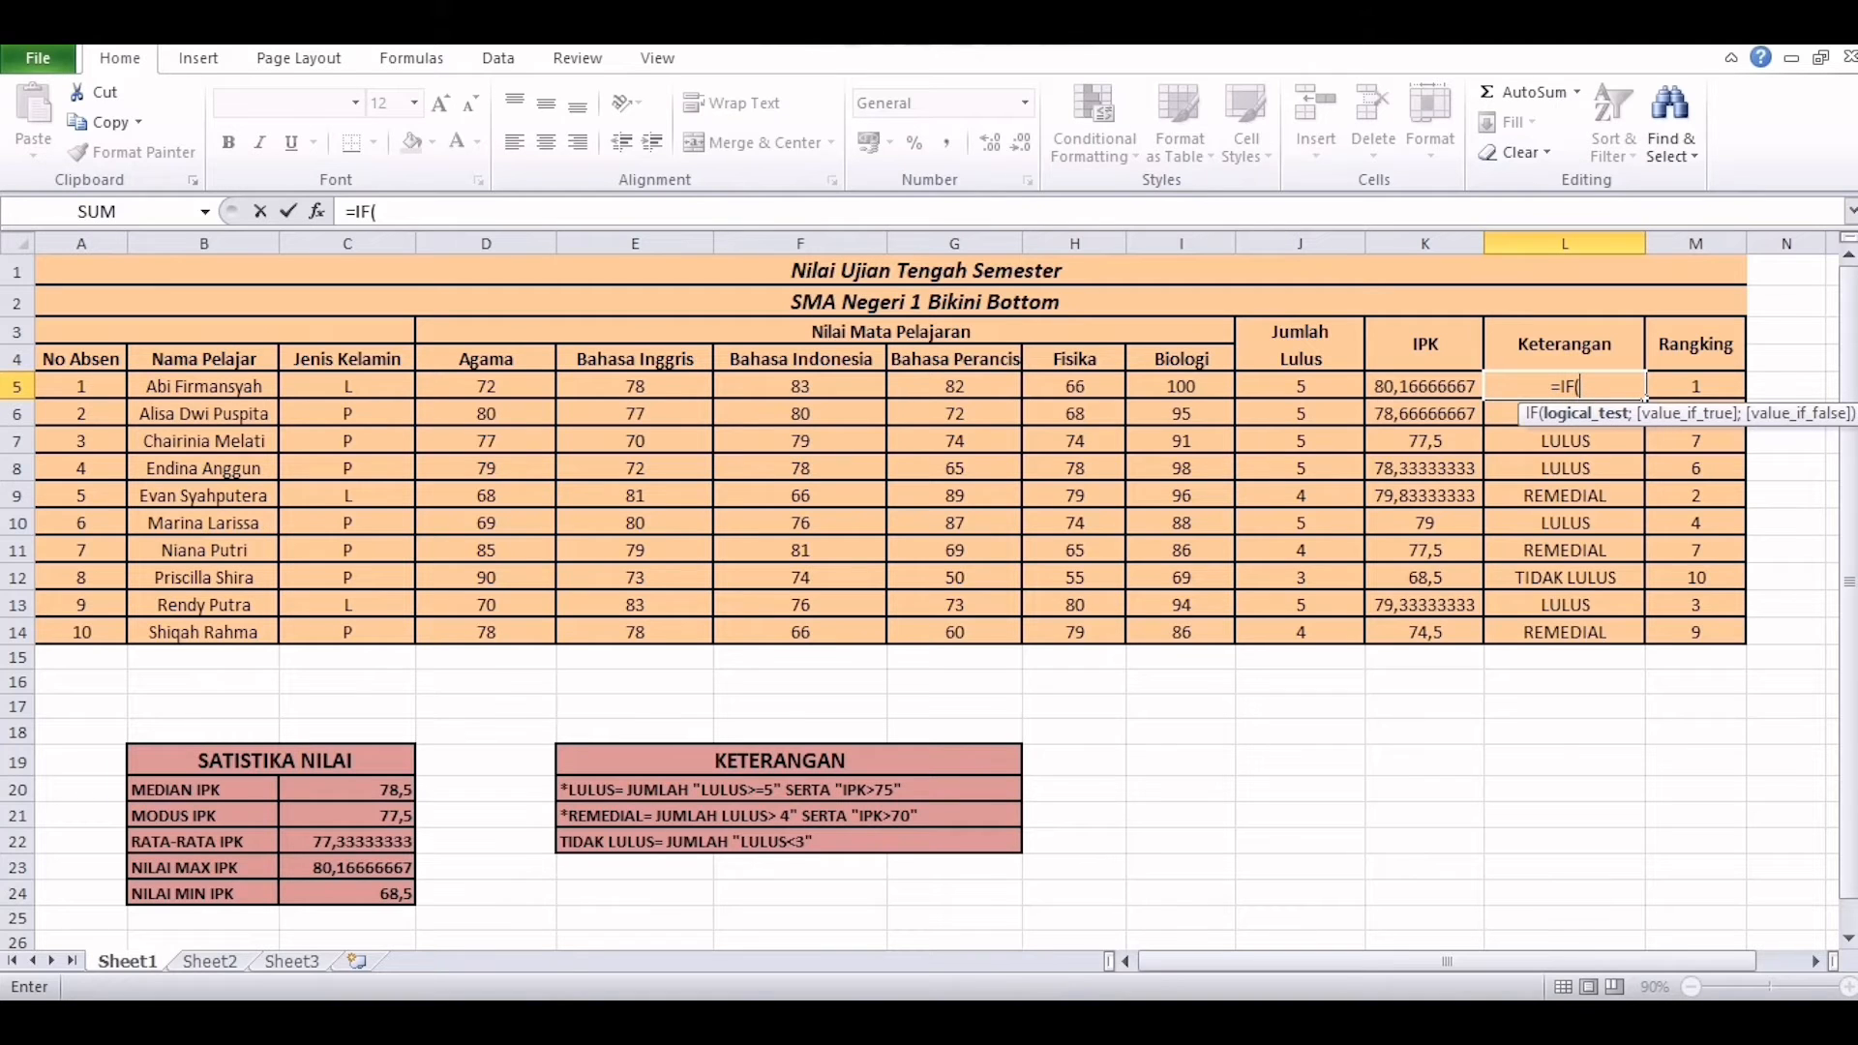
left_click(1300, 387)
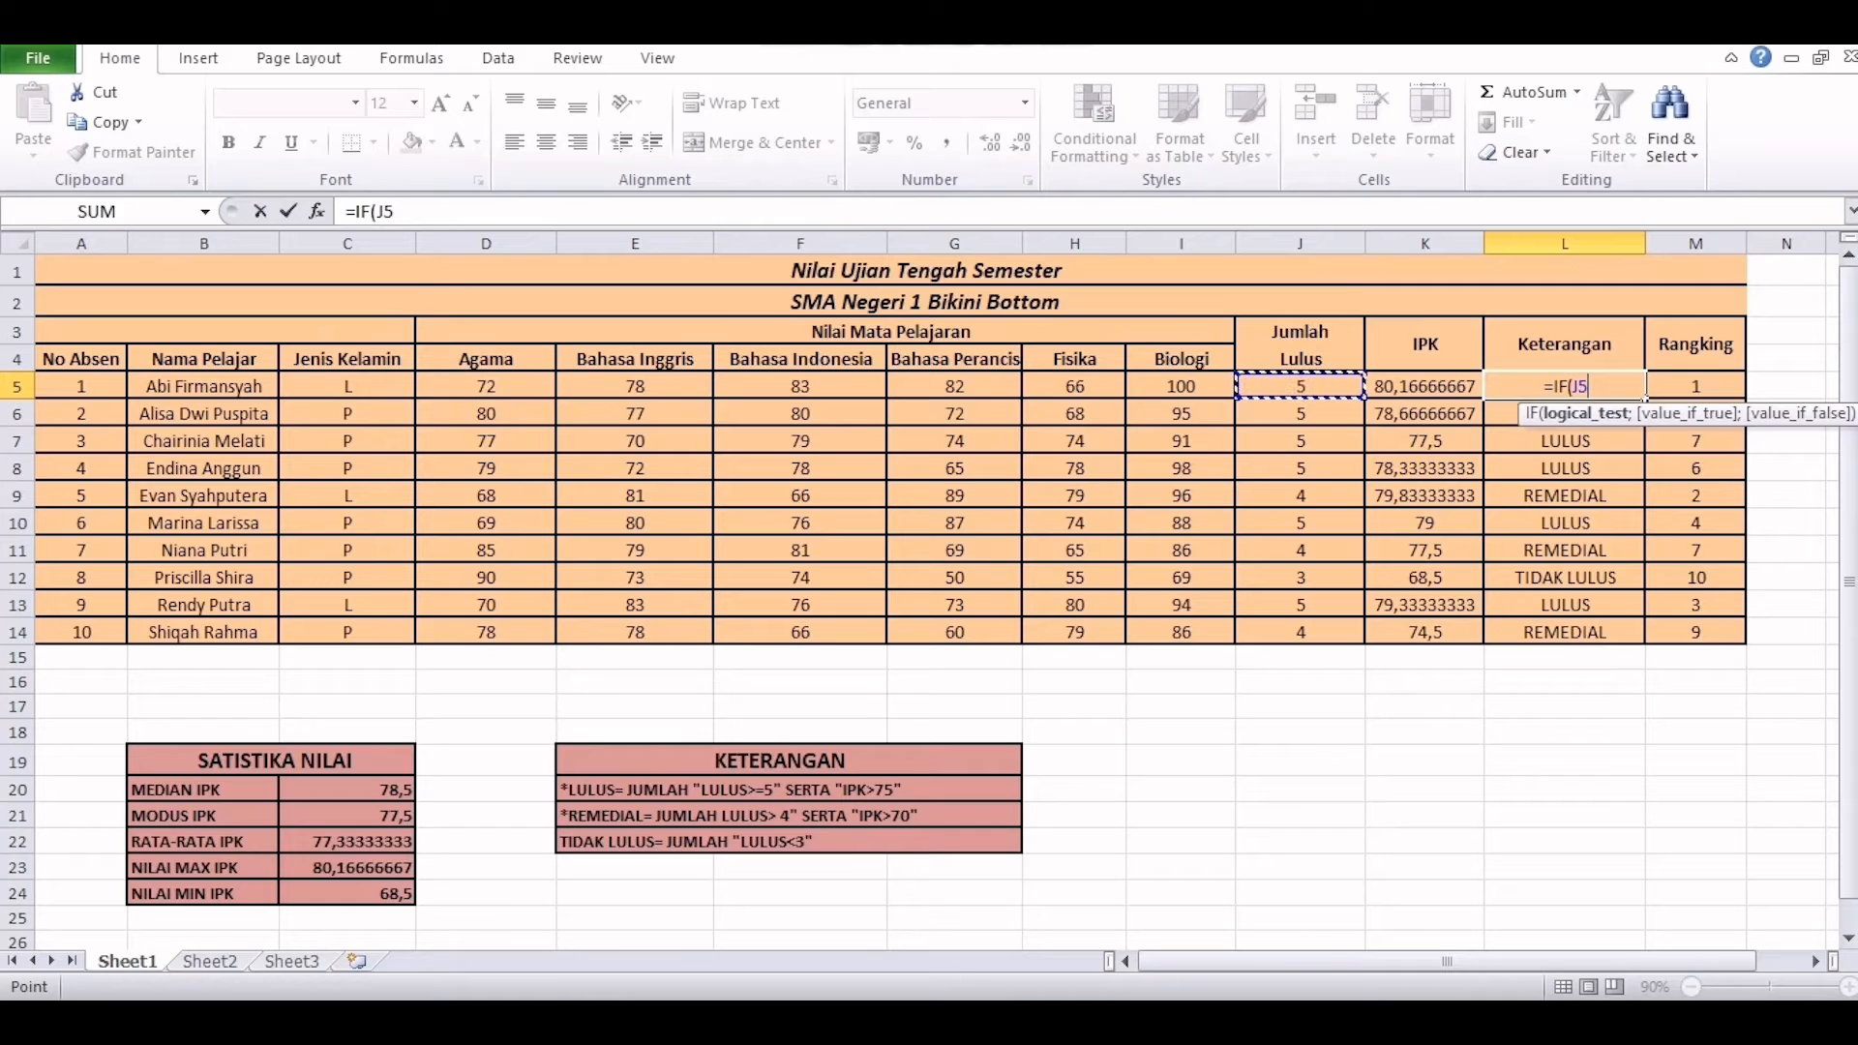
type(">=")
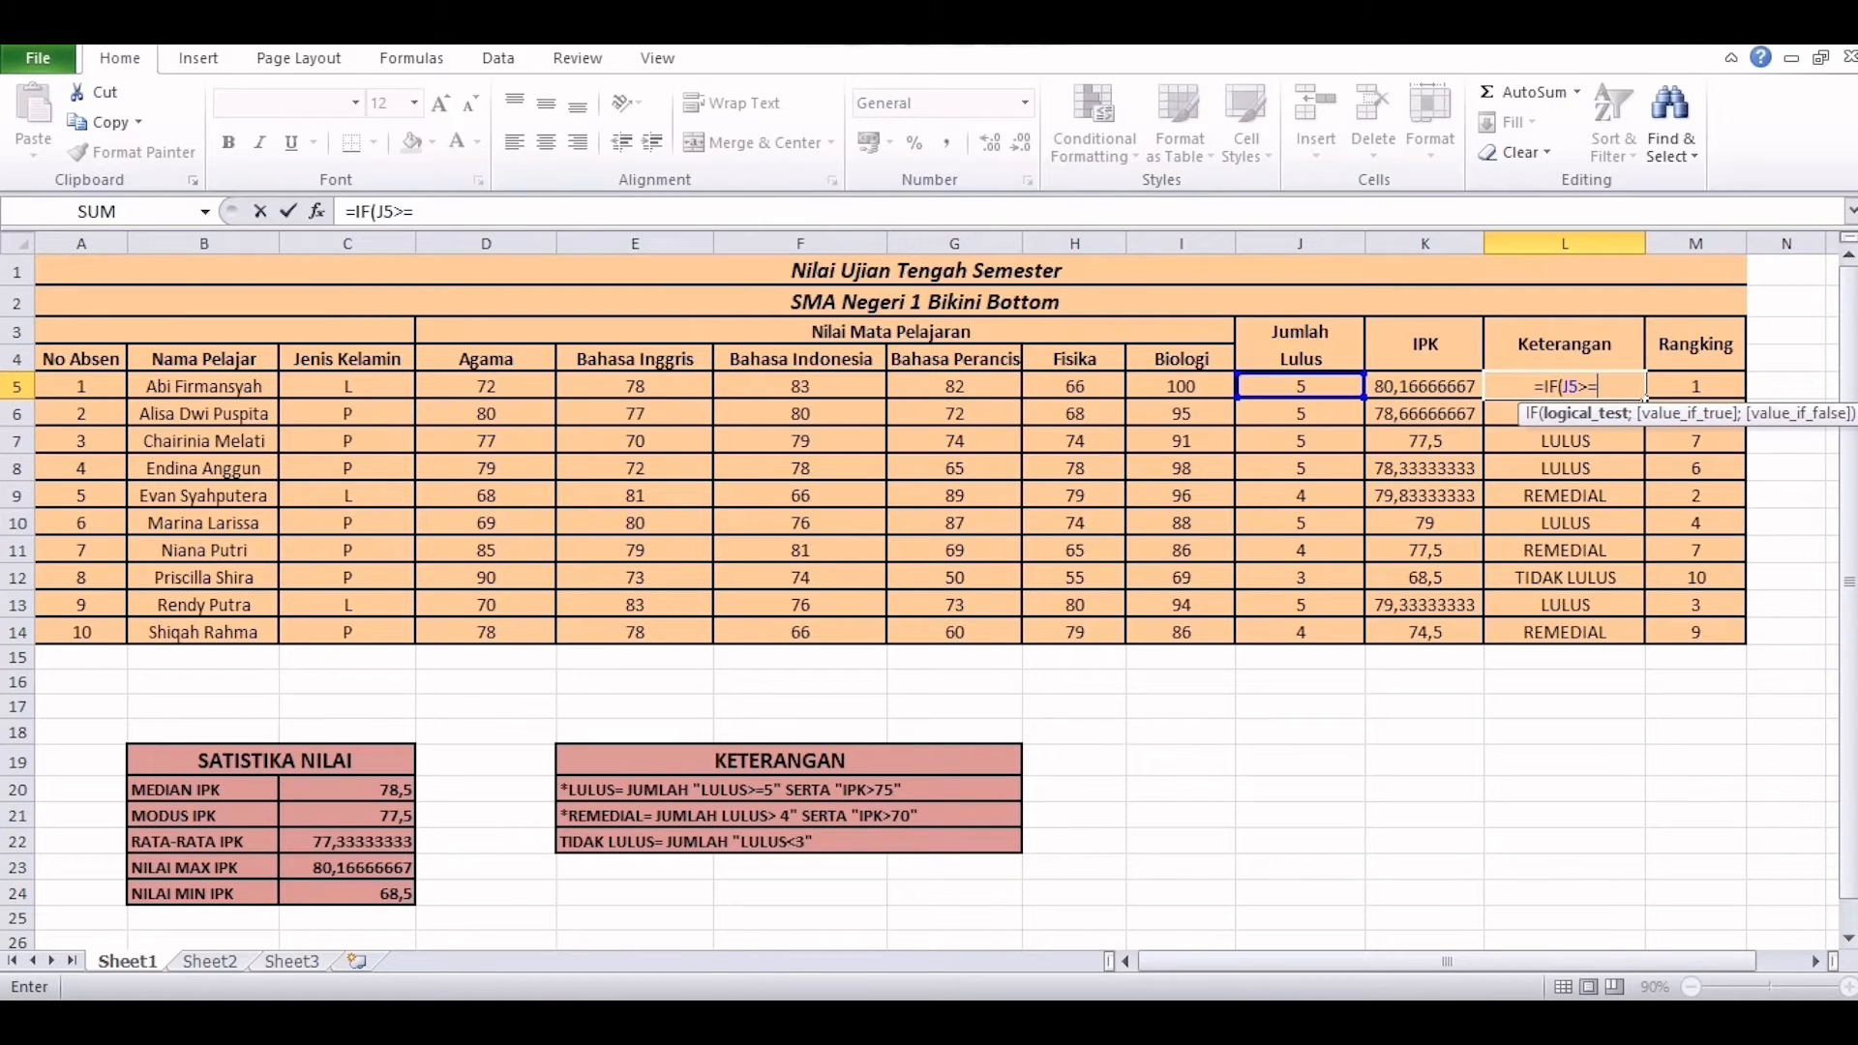
type("5;\"LULUS")
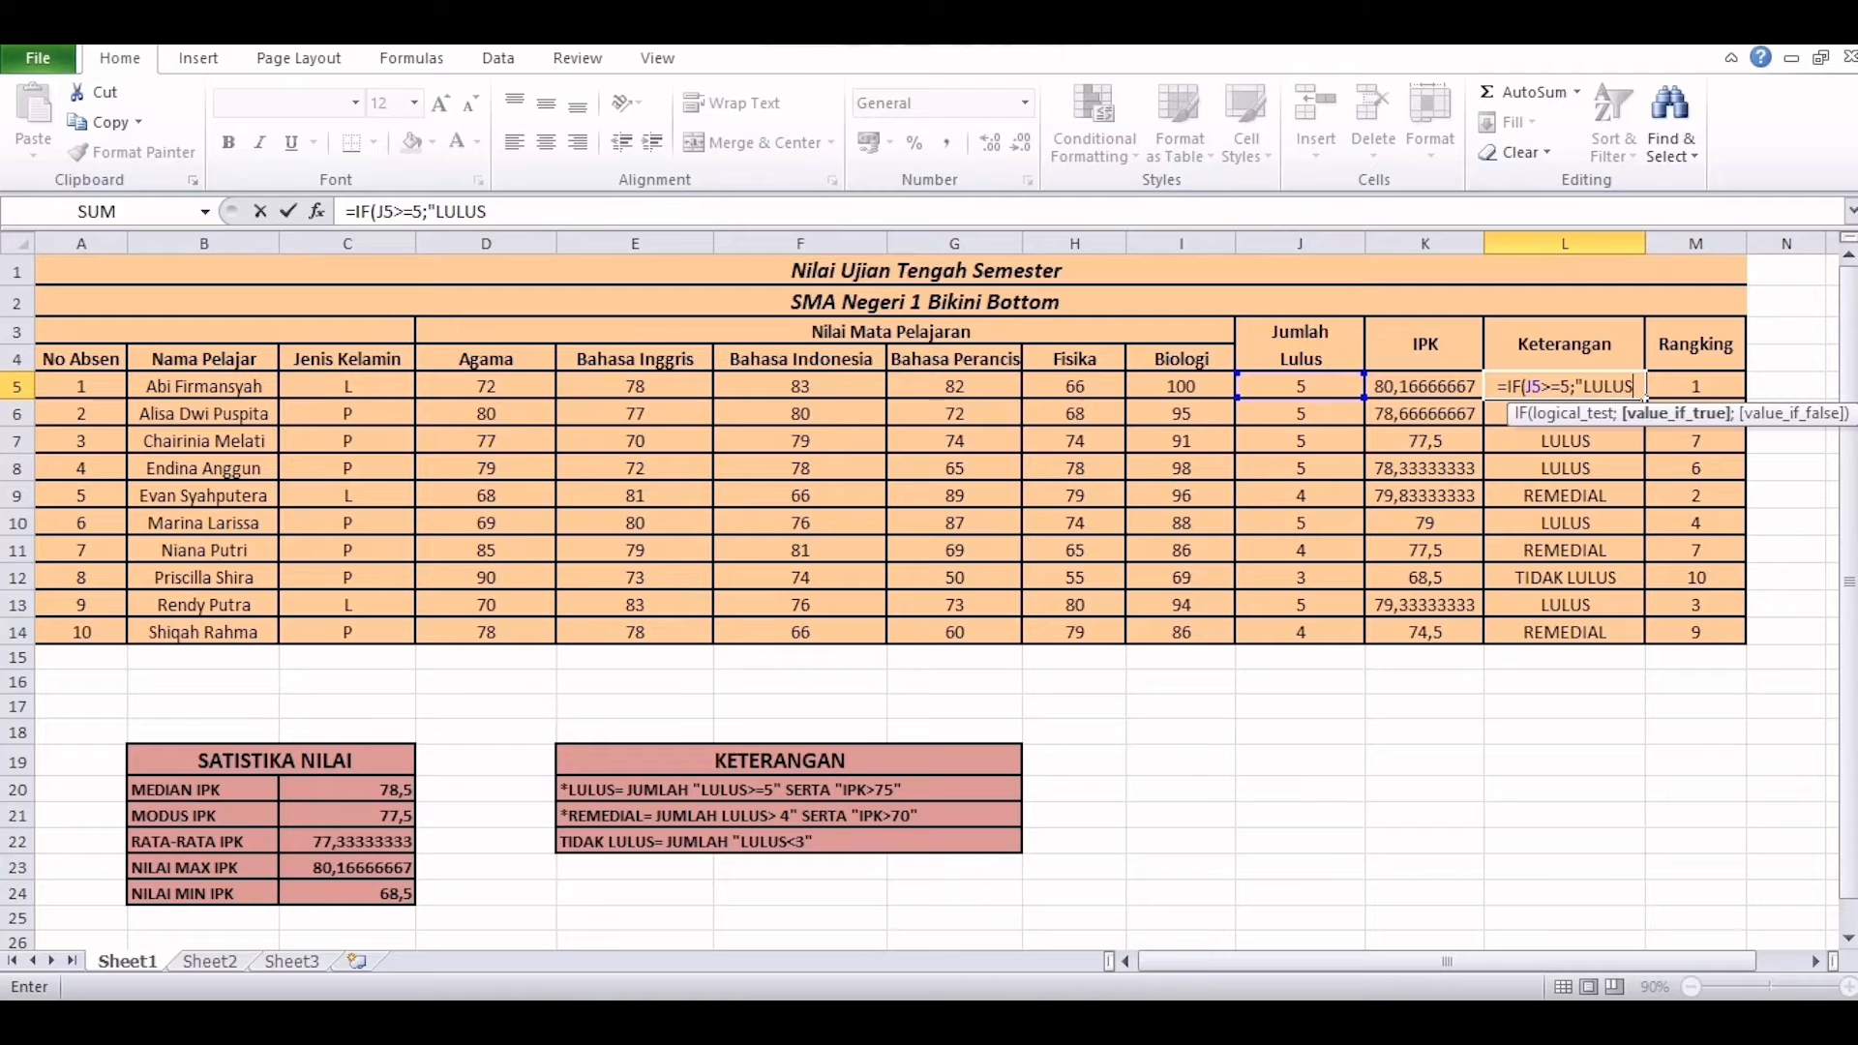
type("\";")
Nest a second IF in the L5 formula that returns "REMEDIAL" when J5>=4
type("IF(")
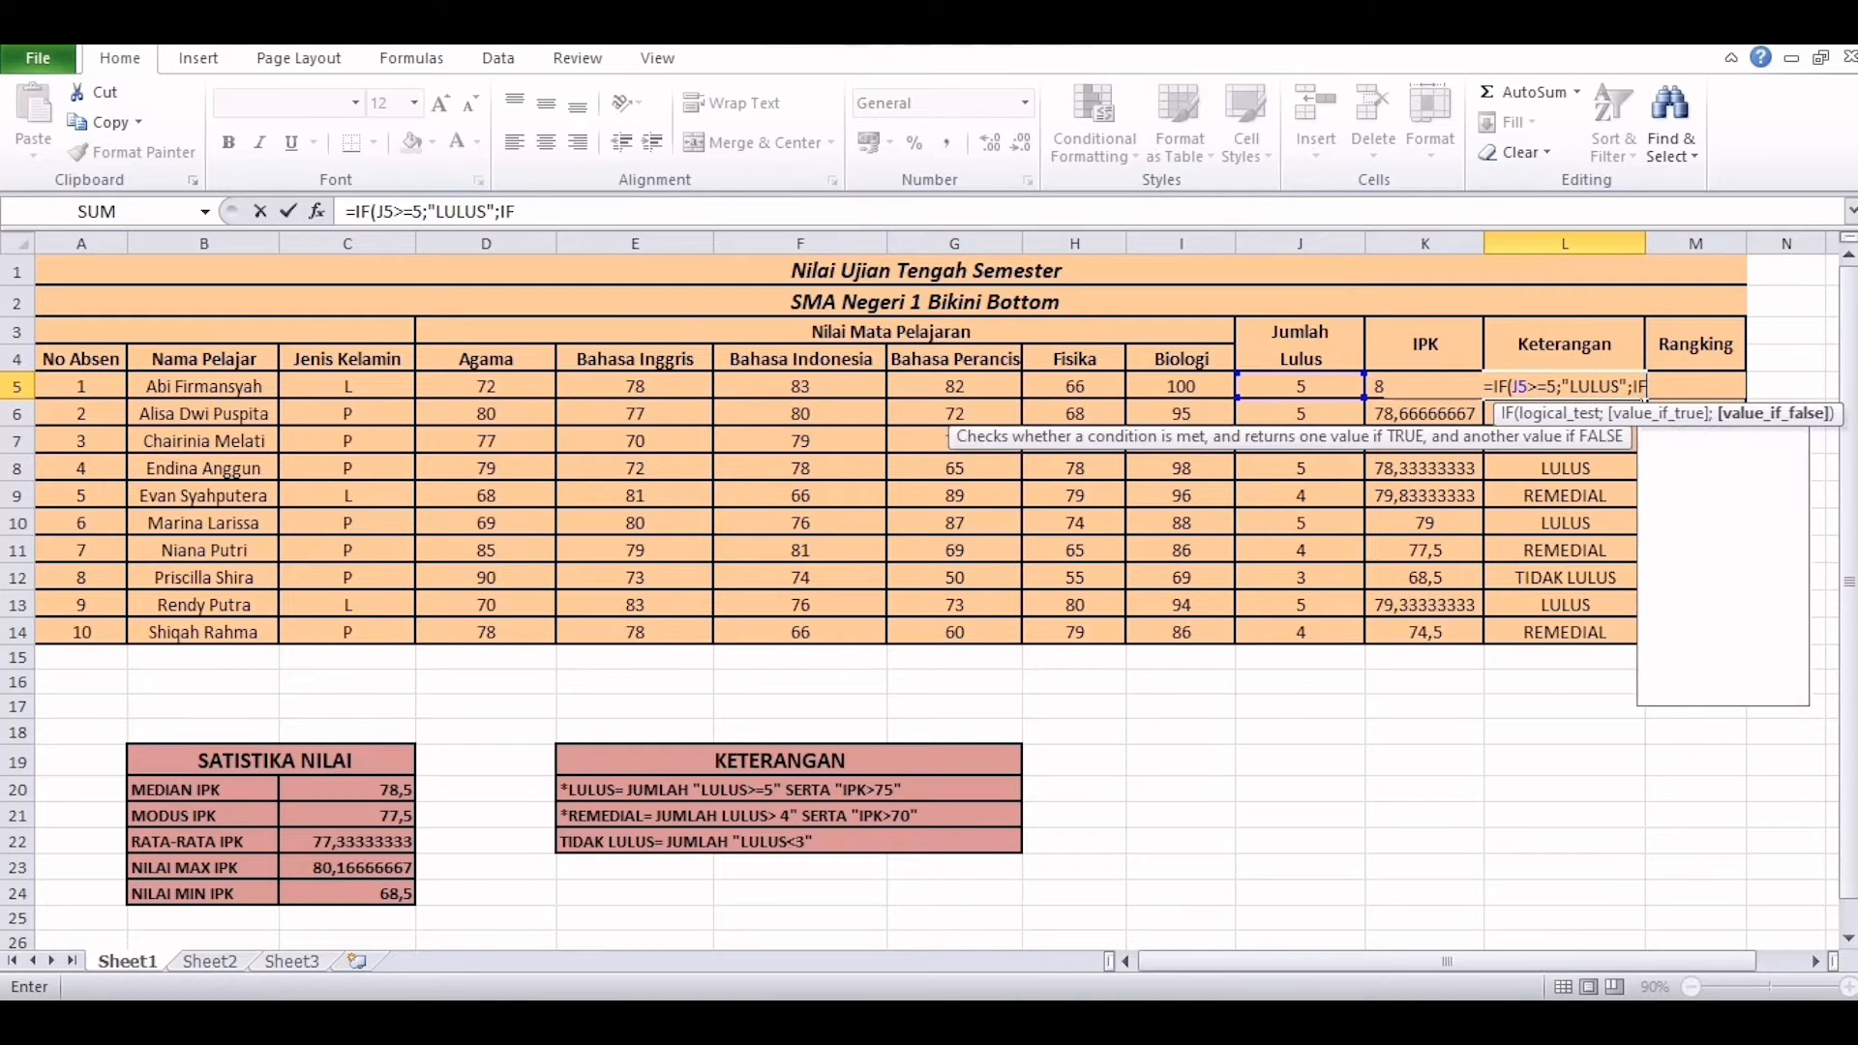
left_click(1299, 386)
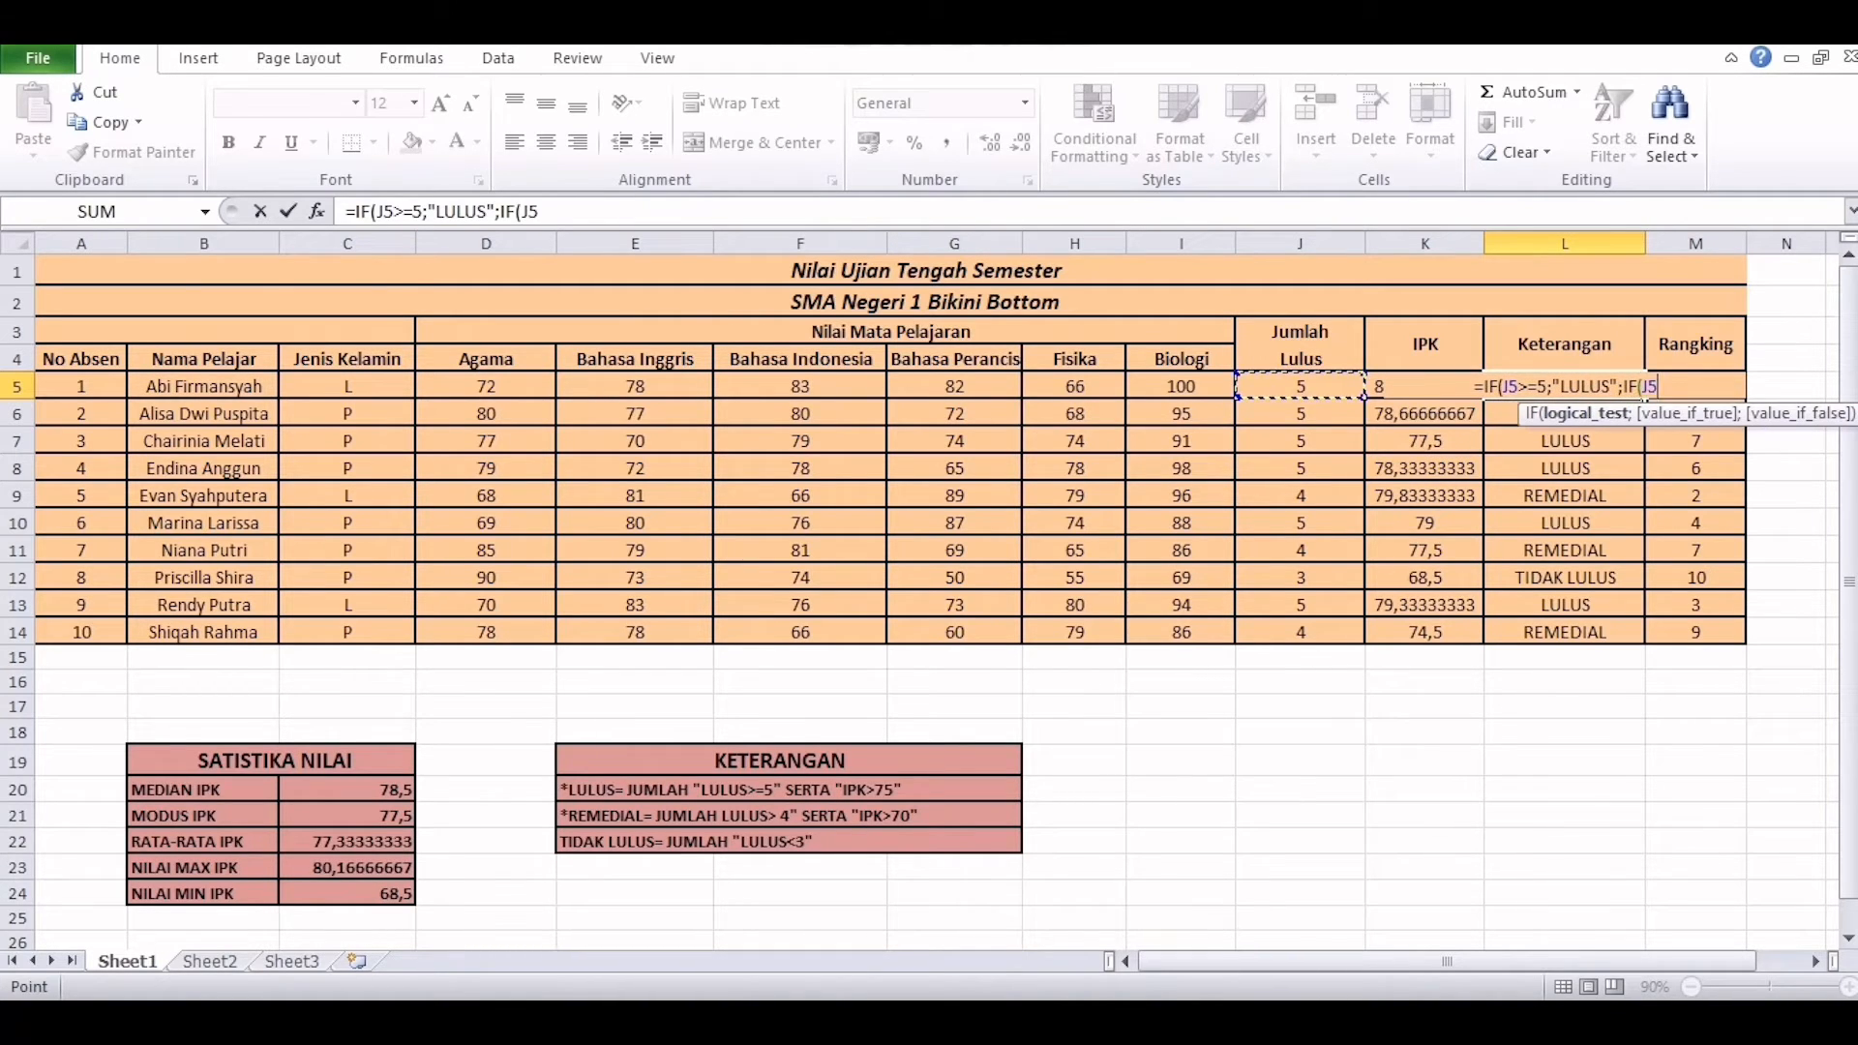
type(">")
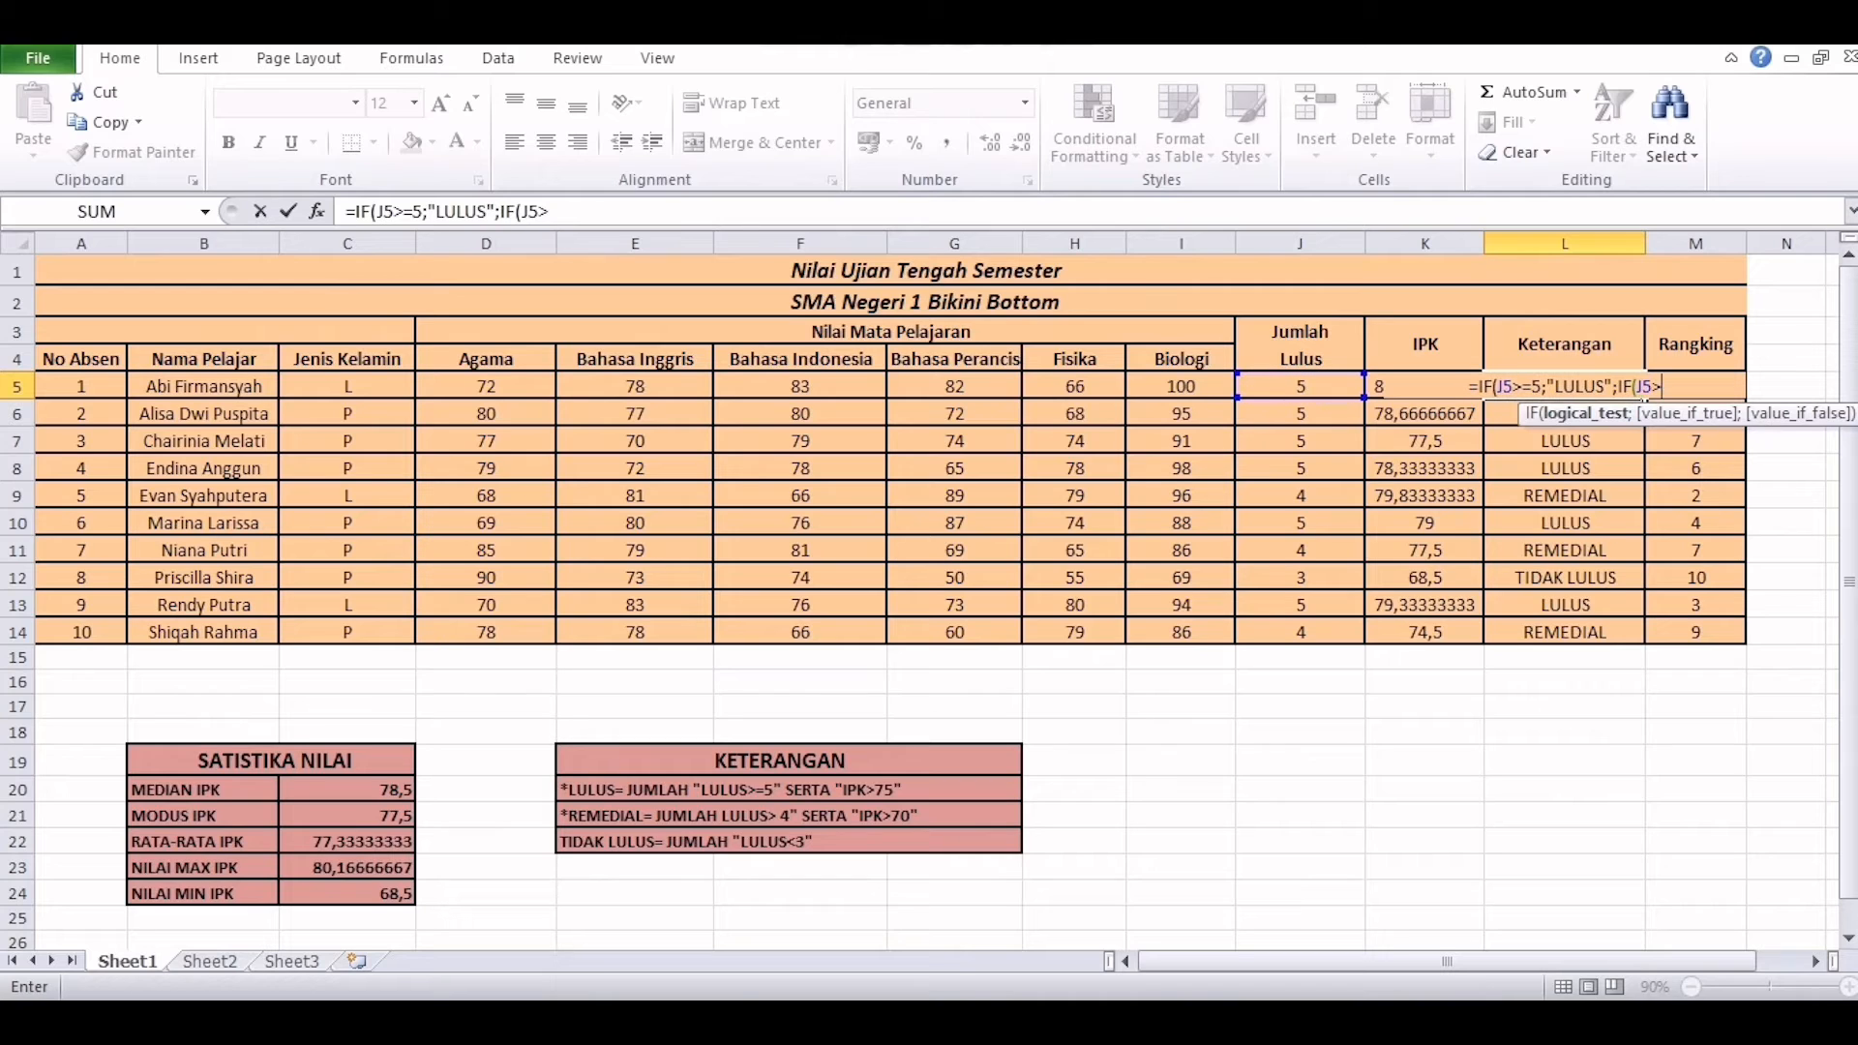
type("=4;")
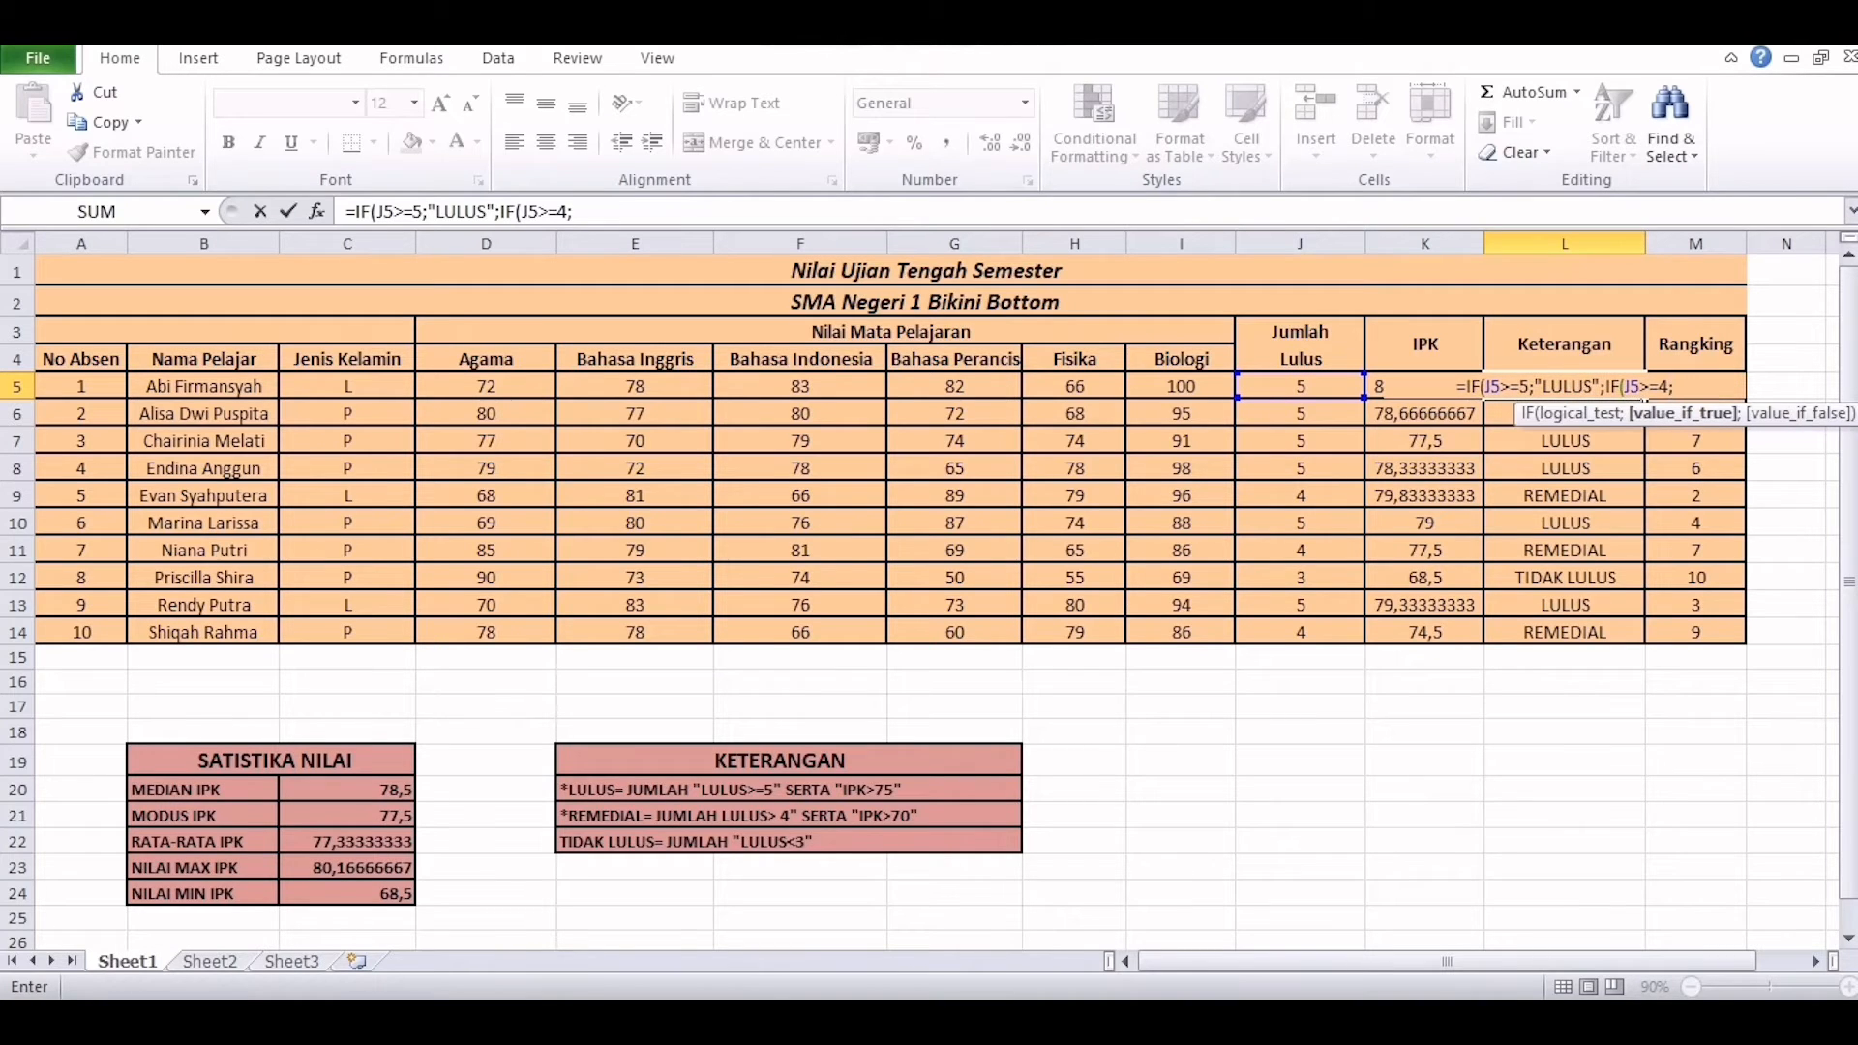
type("\"REM")
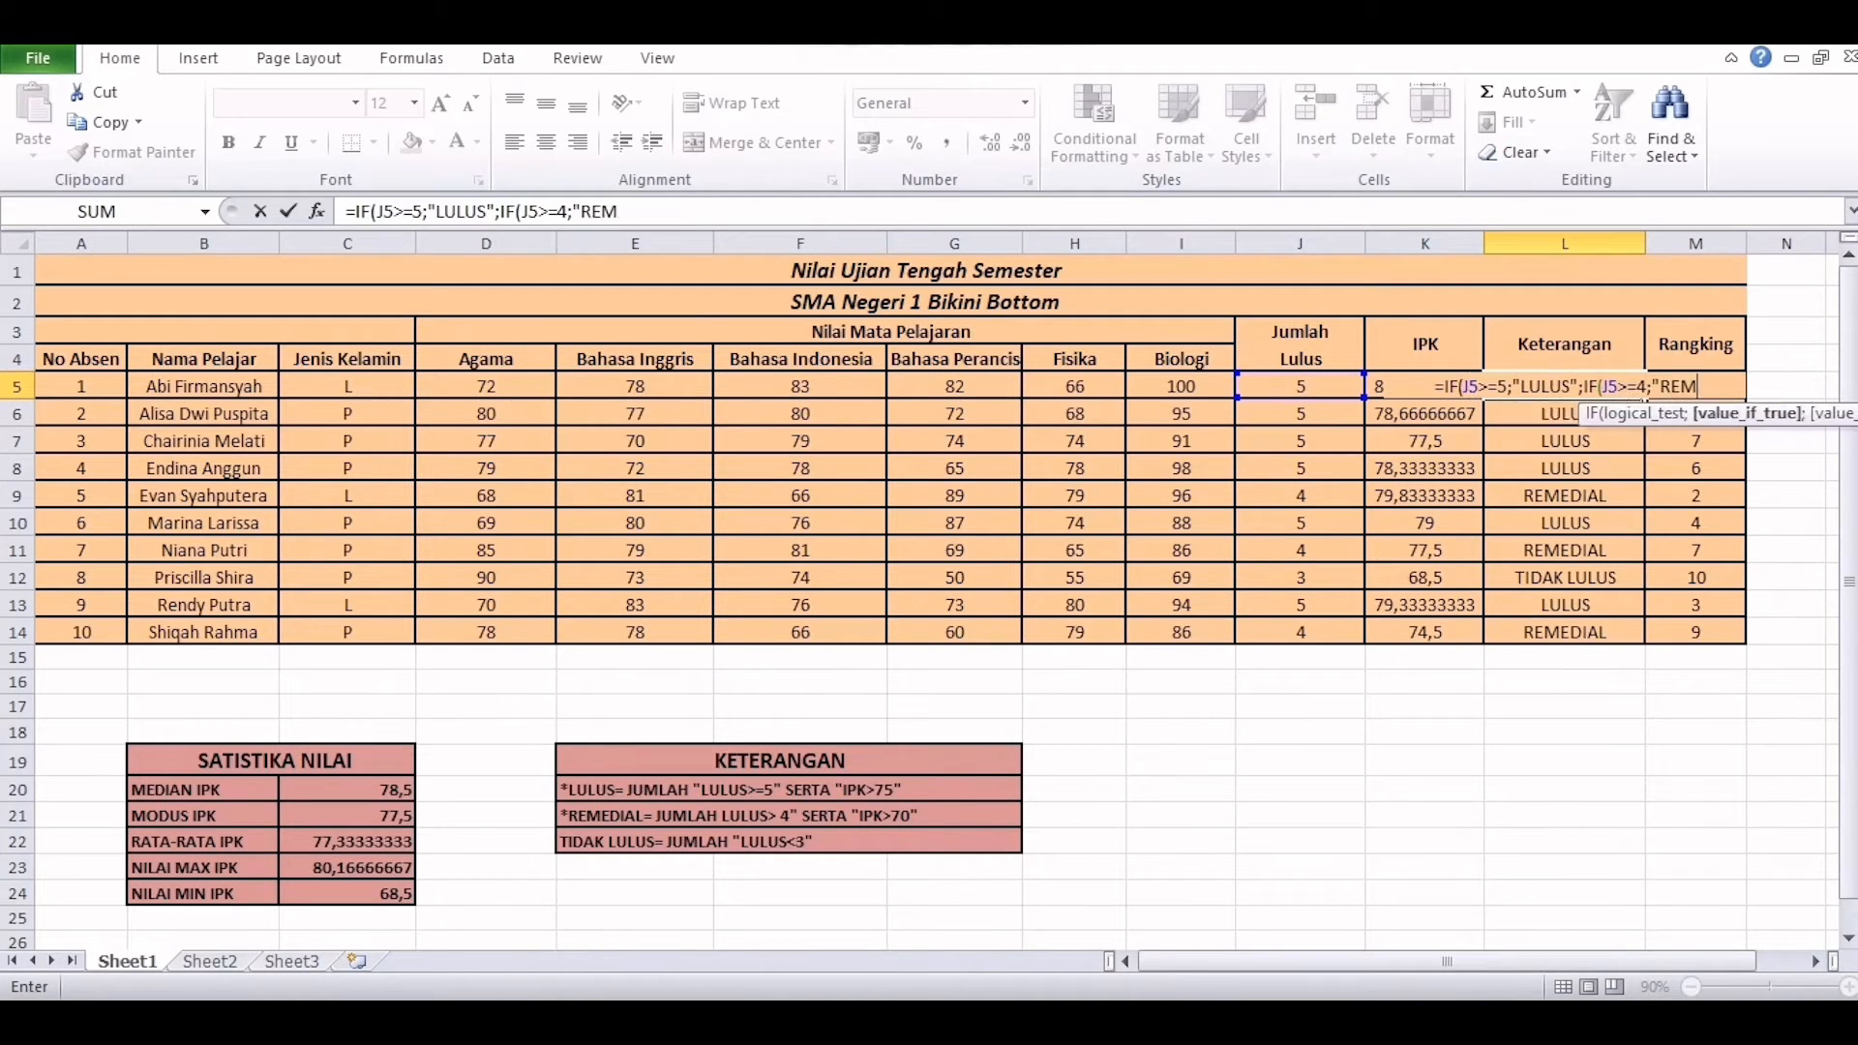
type("EDIAL")
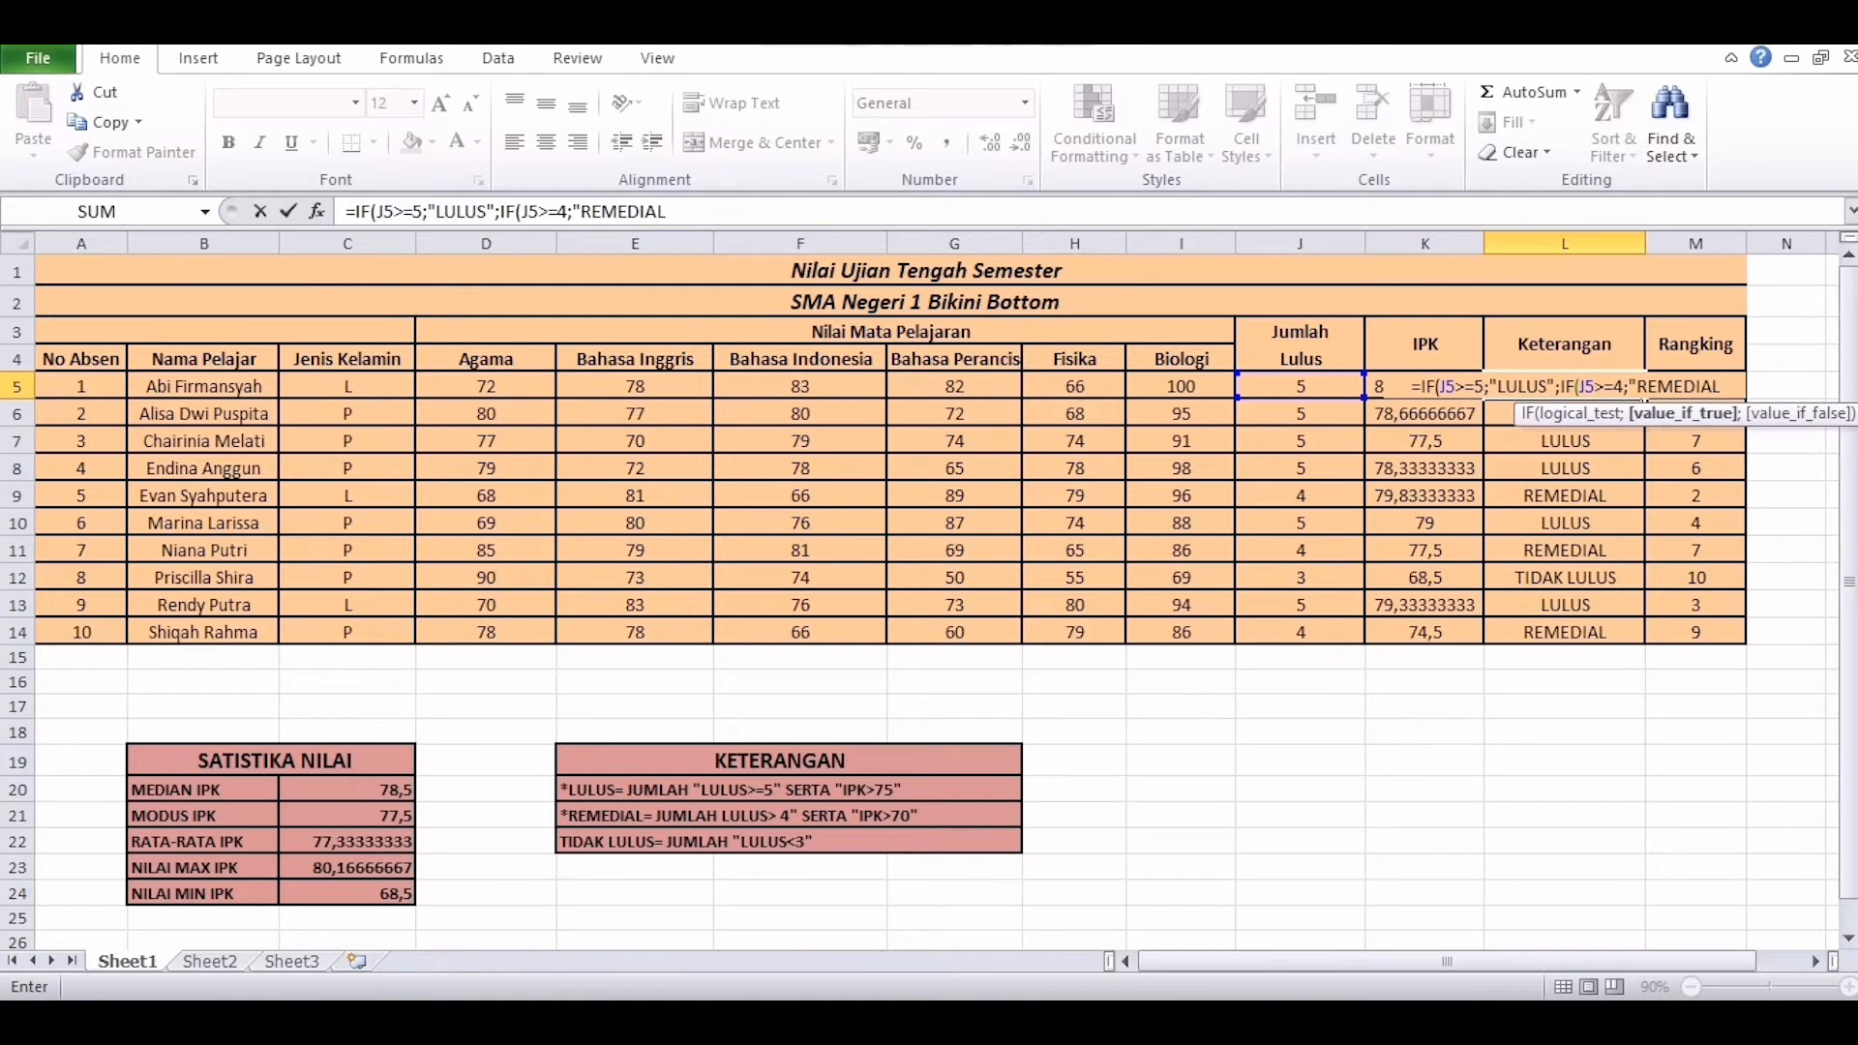
type("\"")
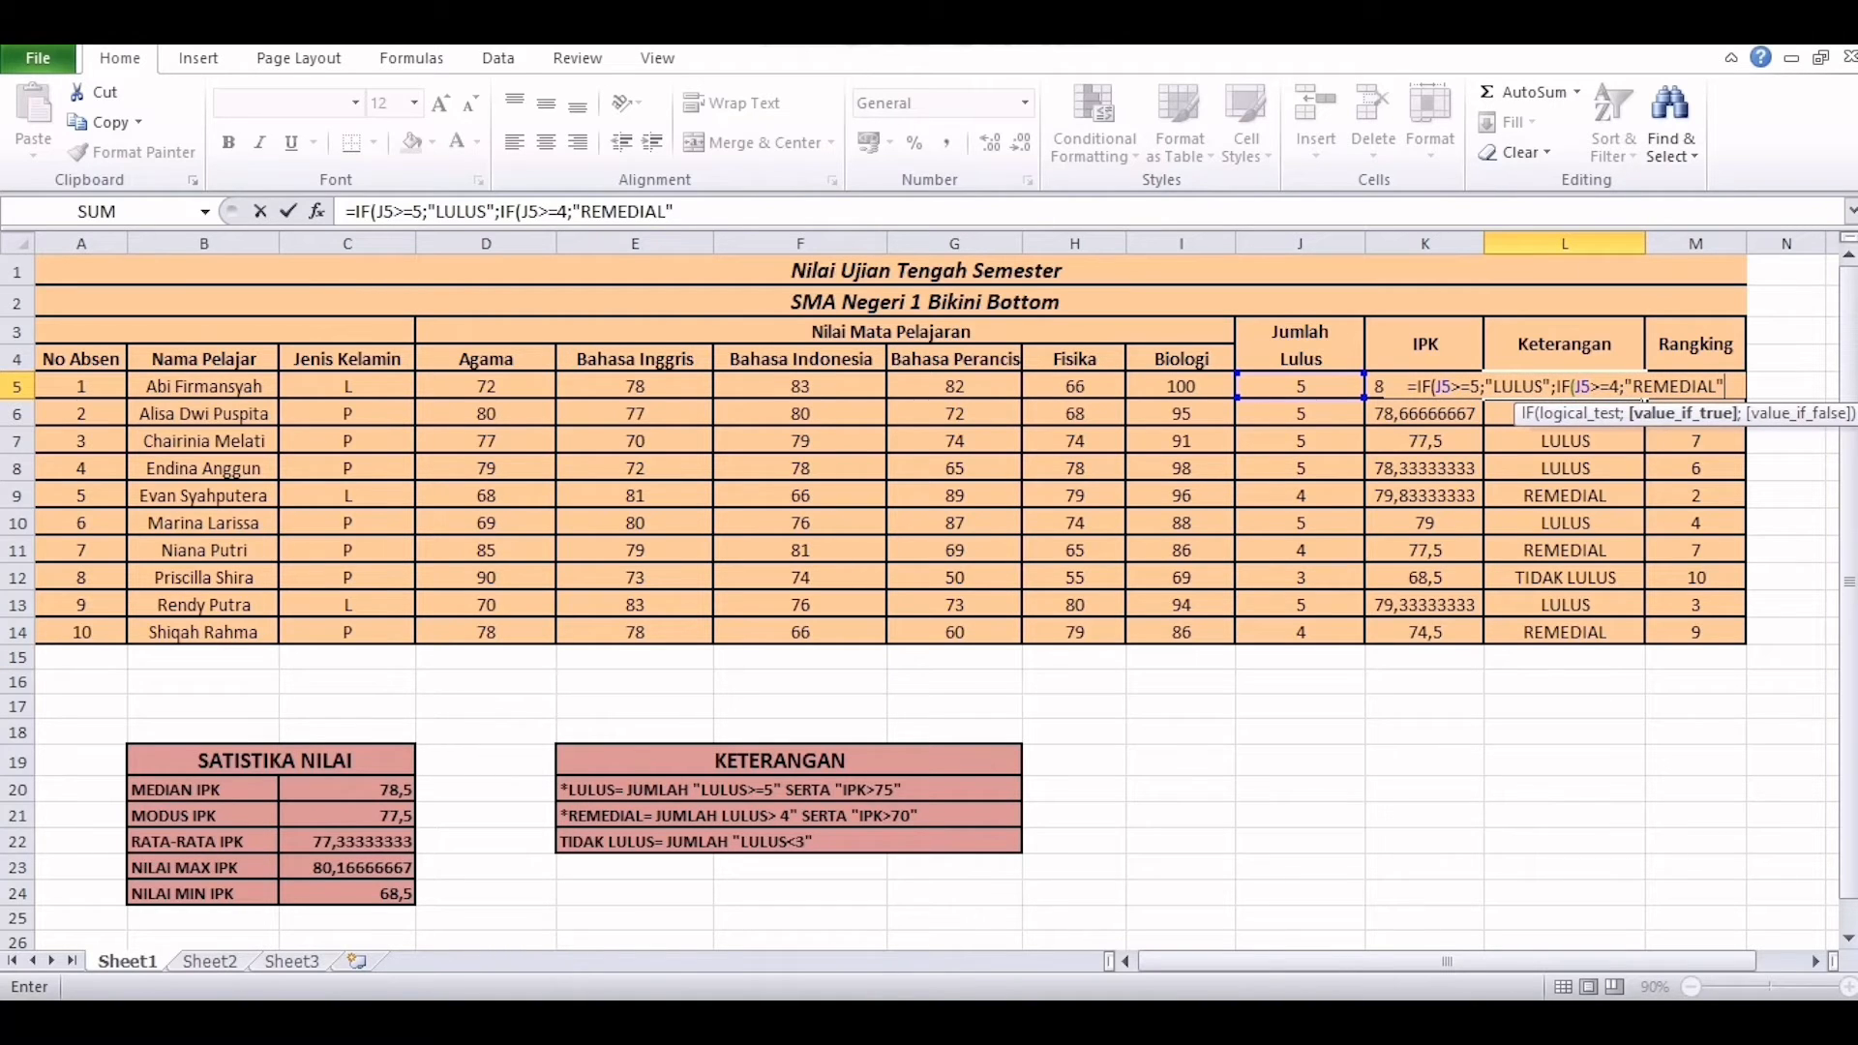
Complete the L5 formula with a third nested IF that returns "TIDAK LULUS" when J5<3
type(";IF")
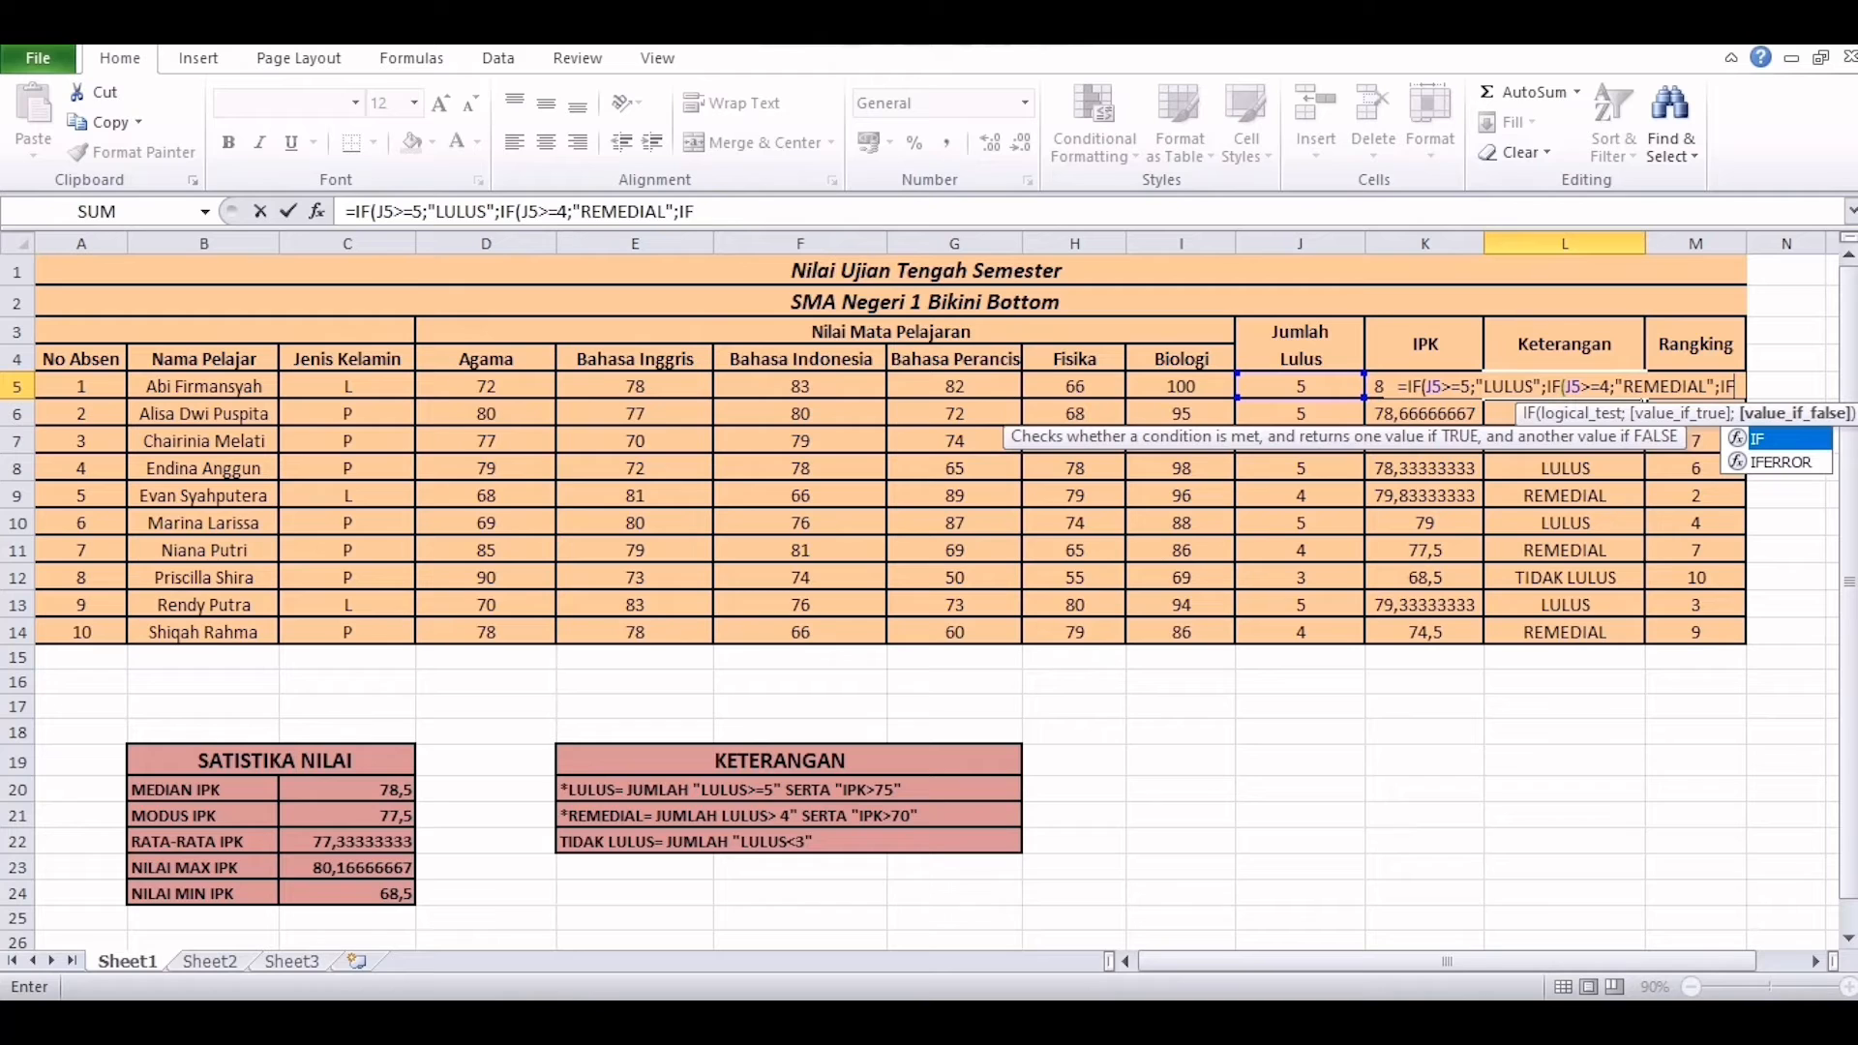
type("(")
left_click(1299, 386)
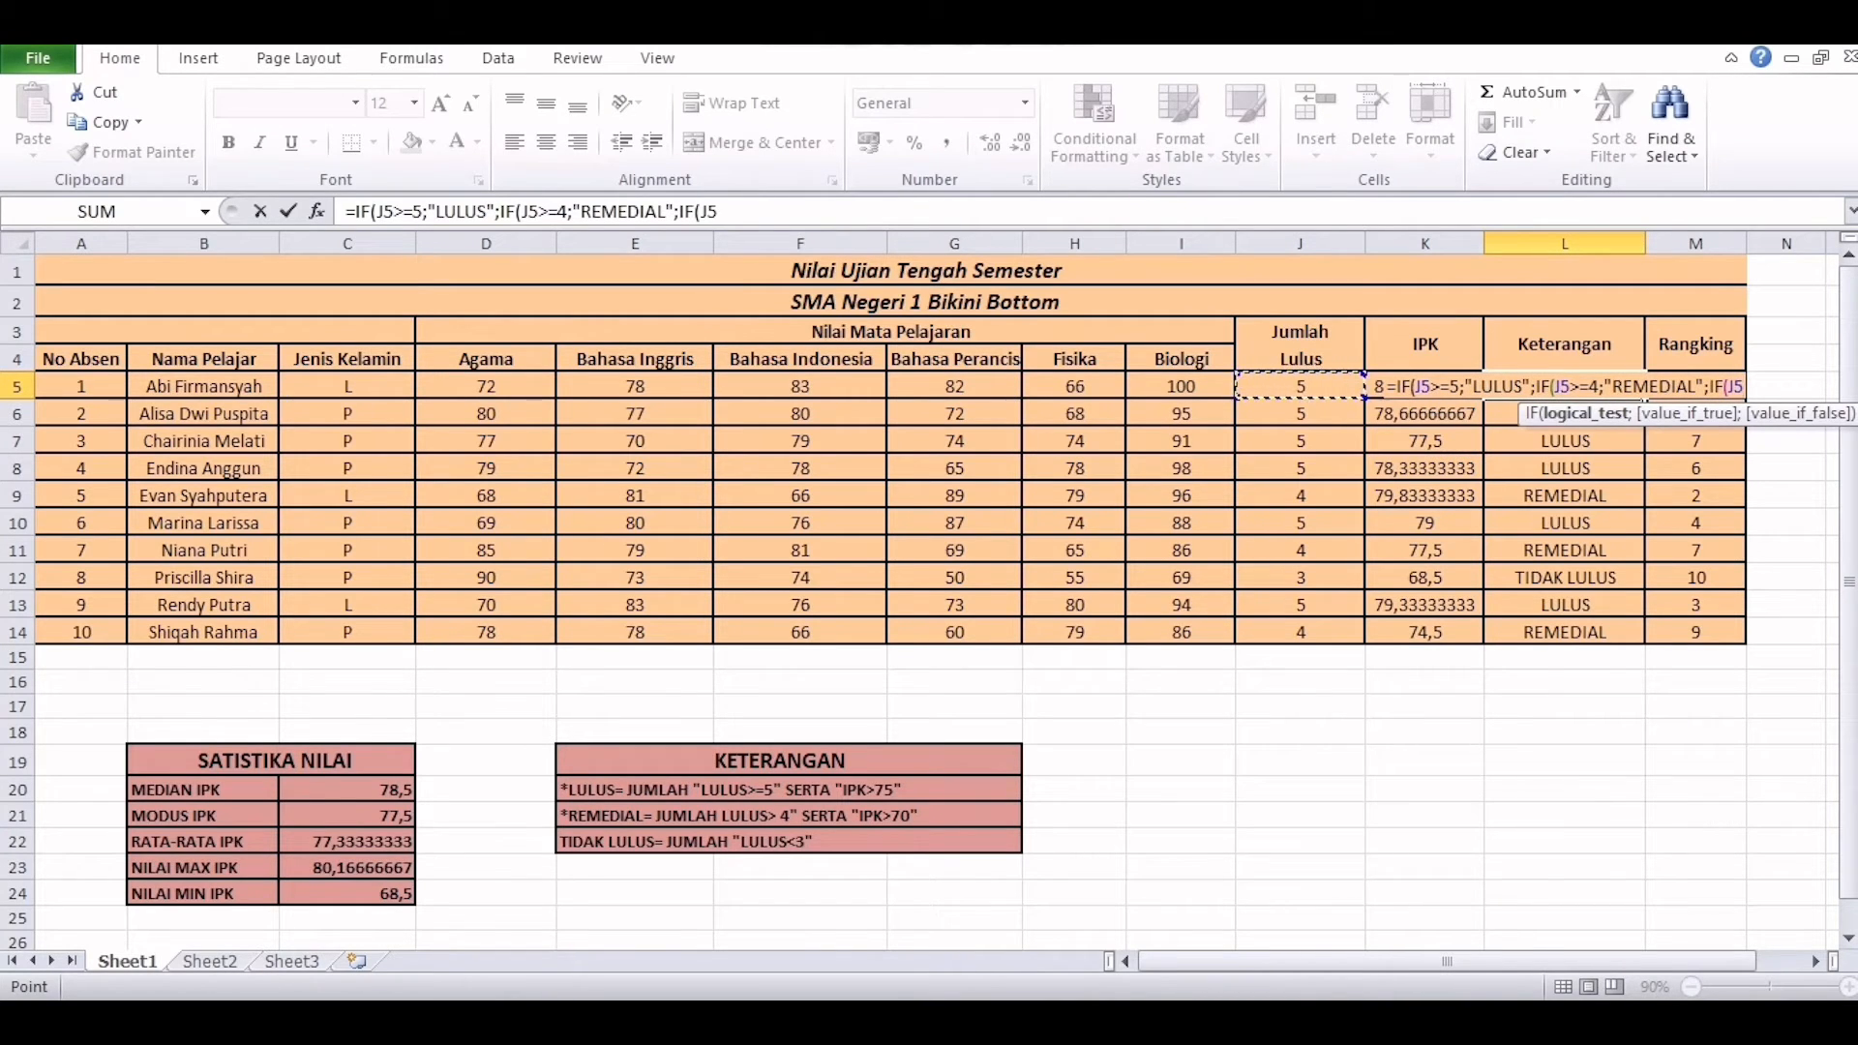
type("<")
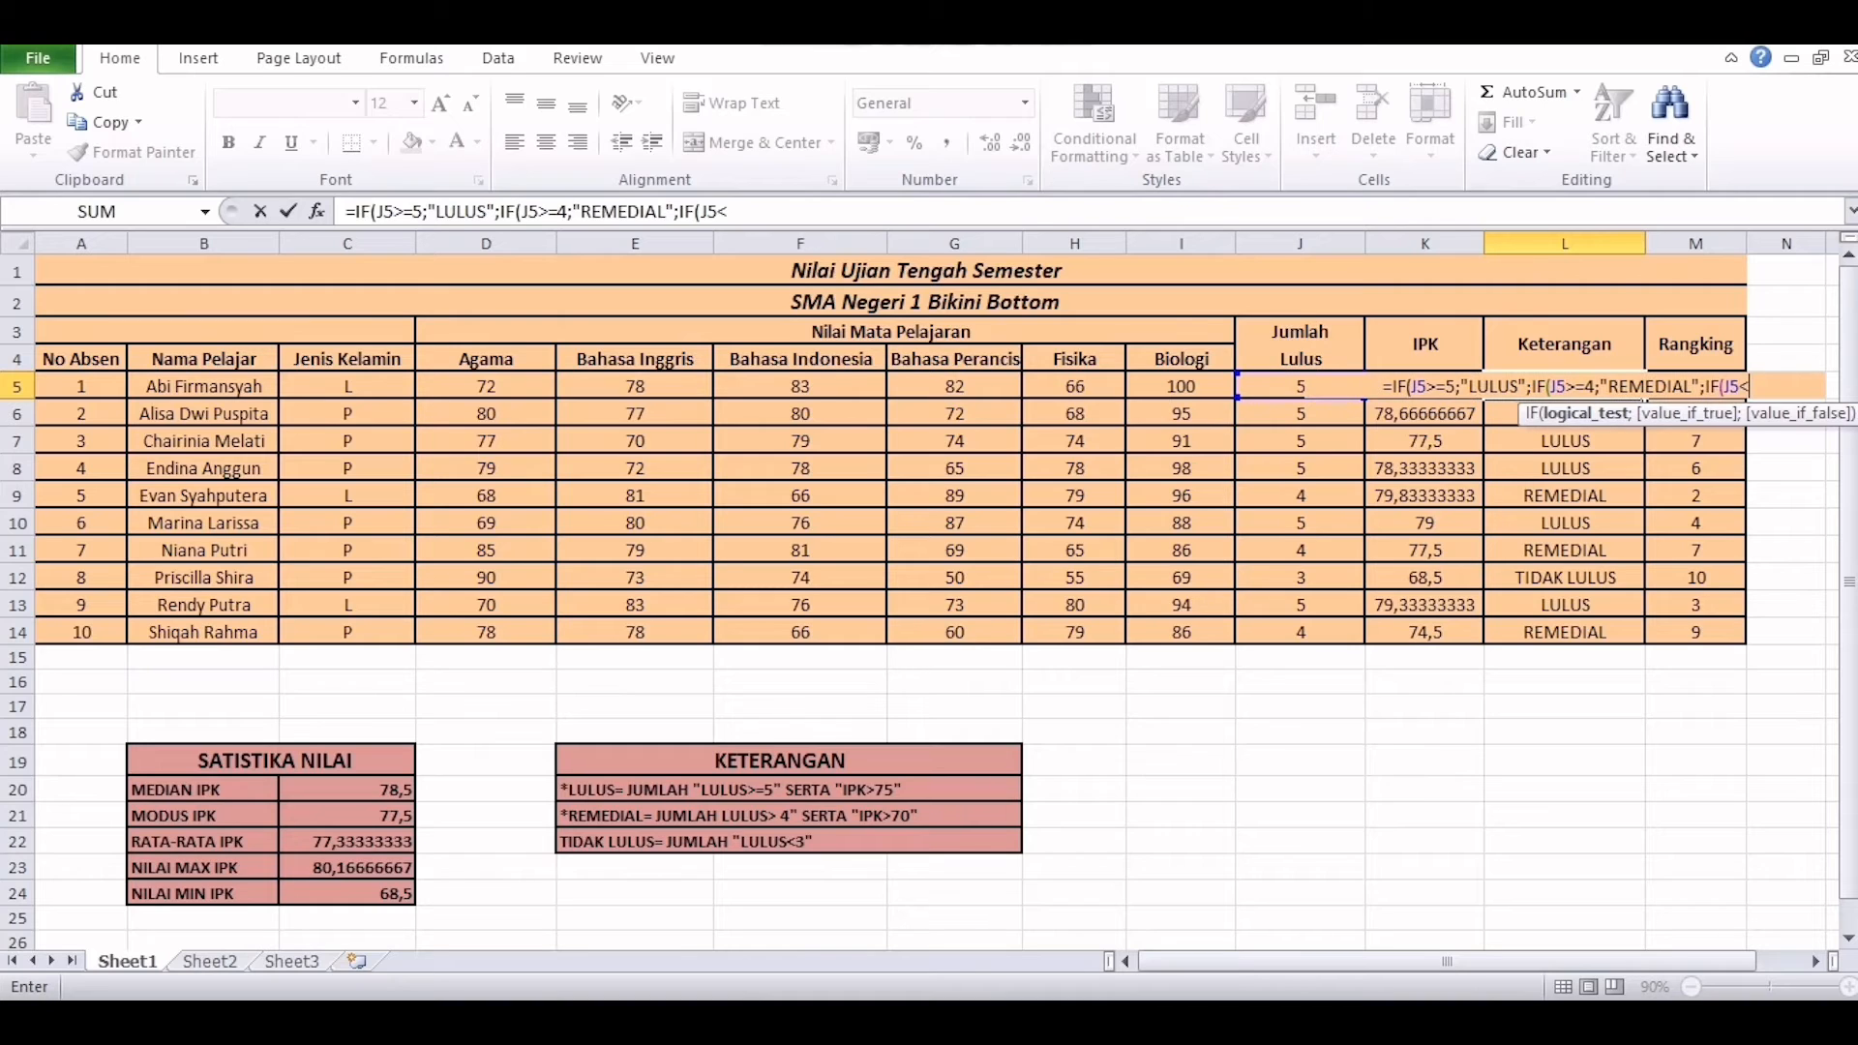
type("3")
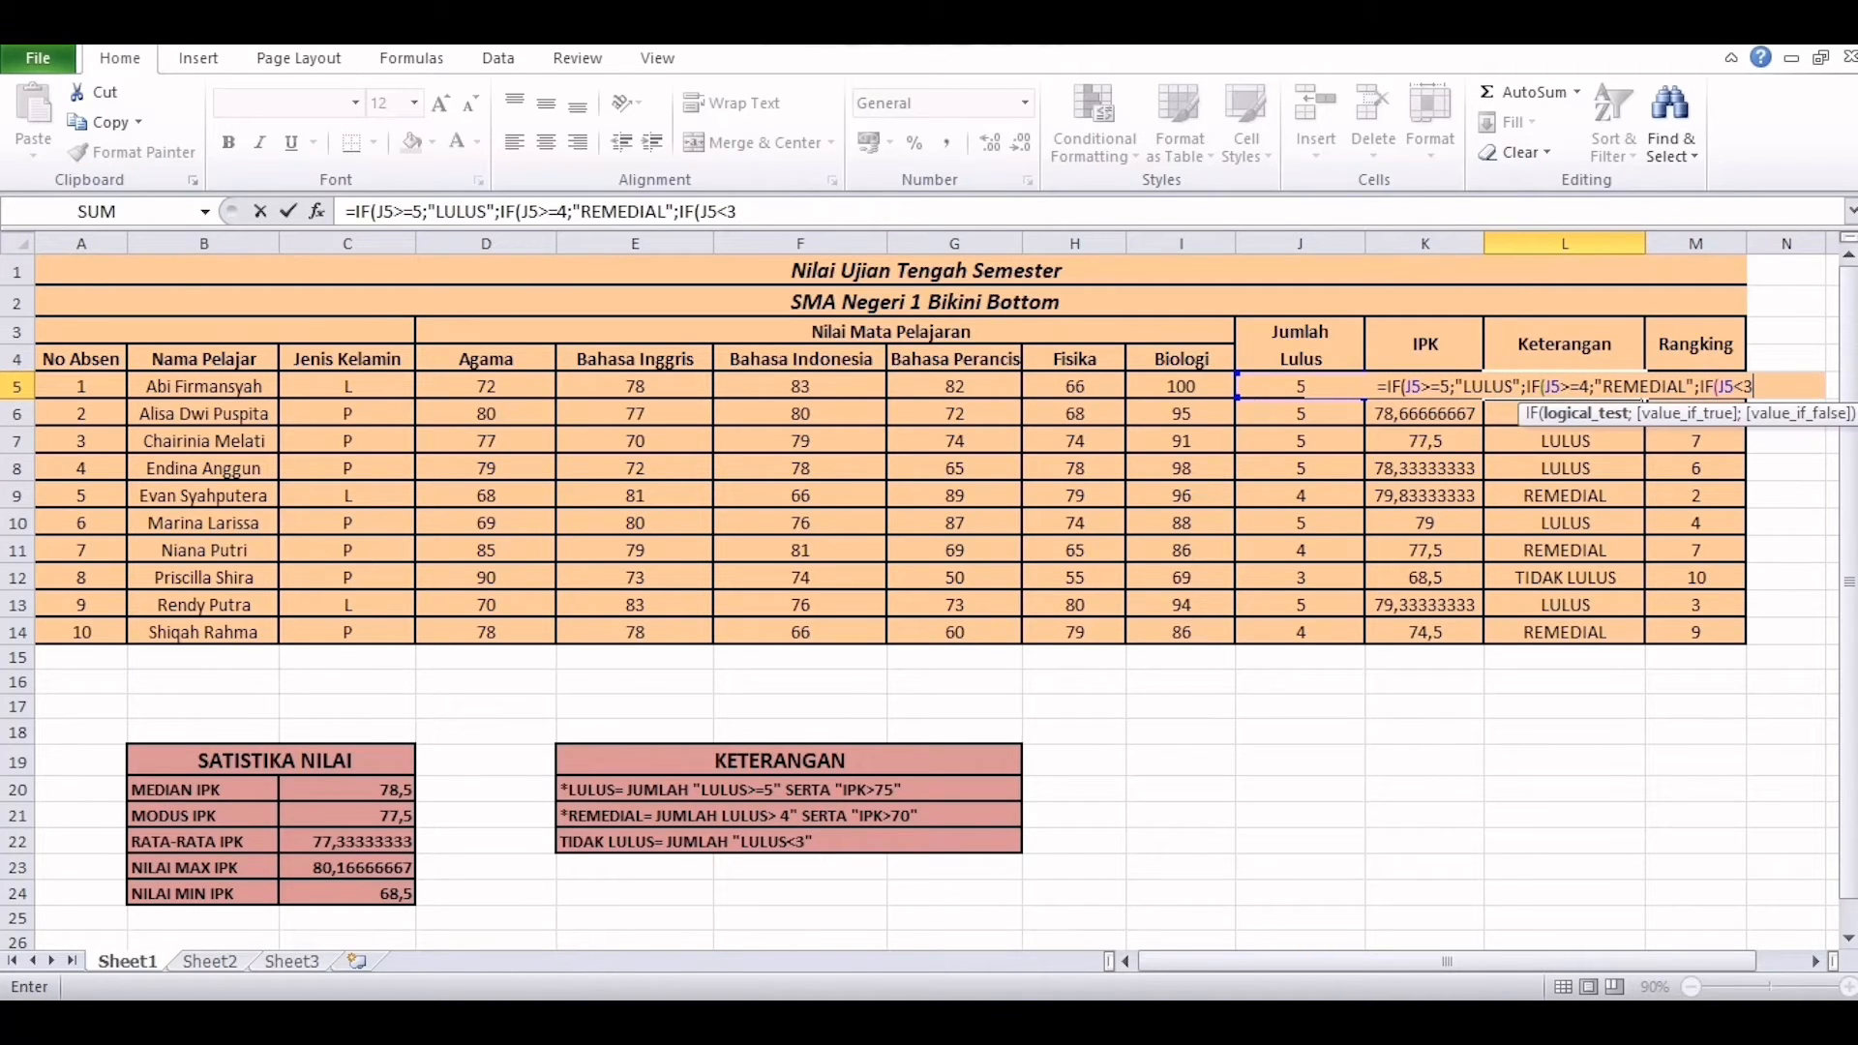
type(";")
type("\"TI")
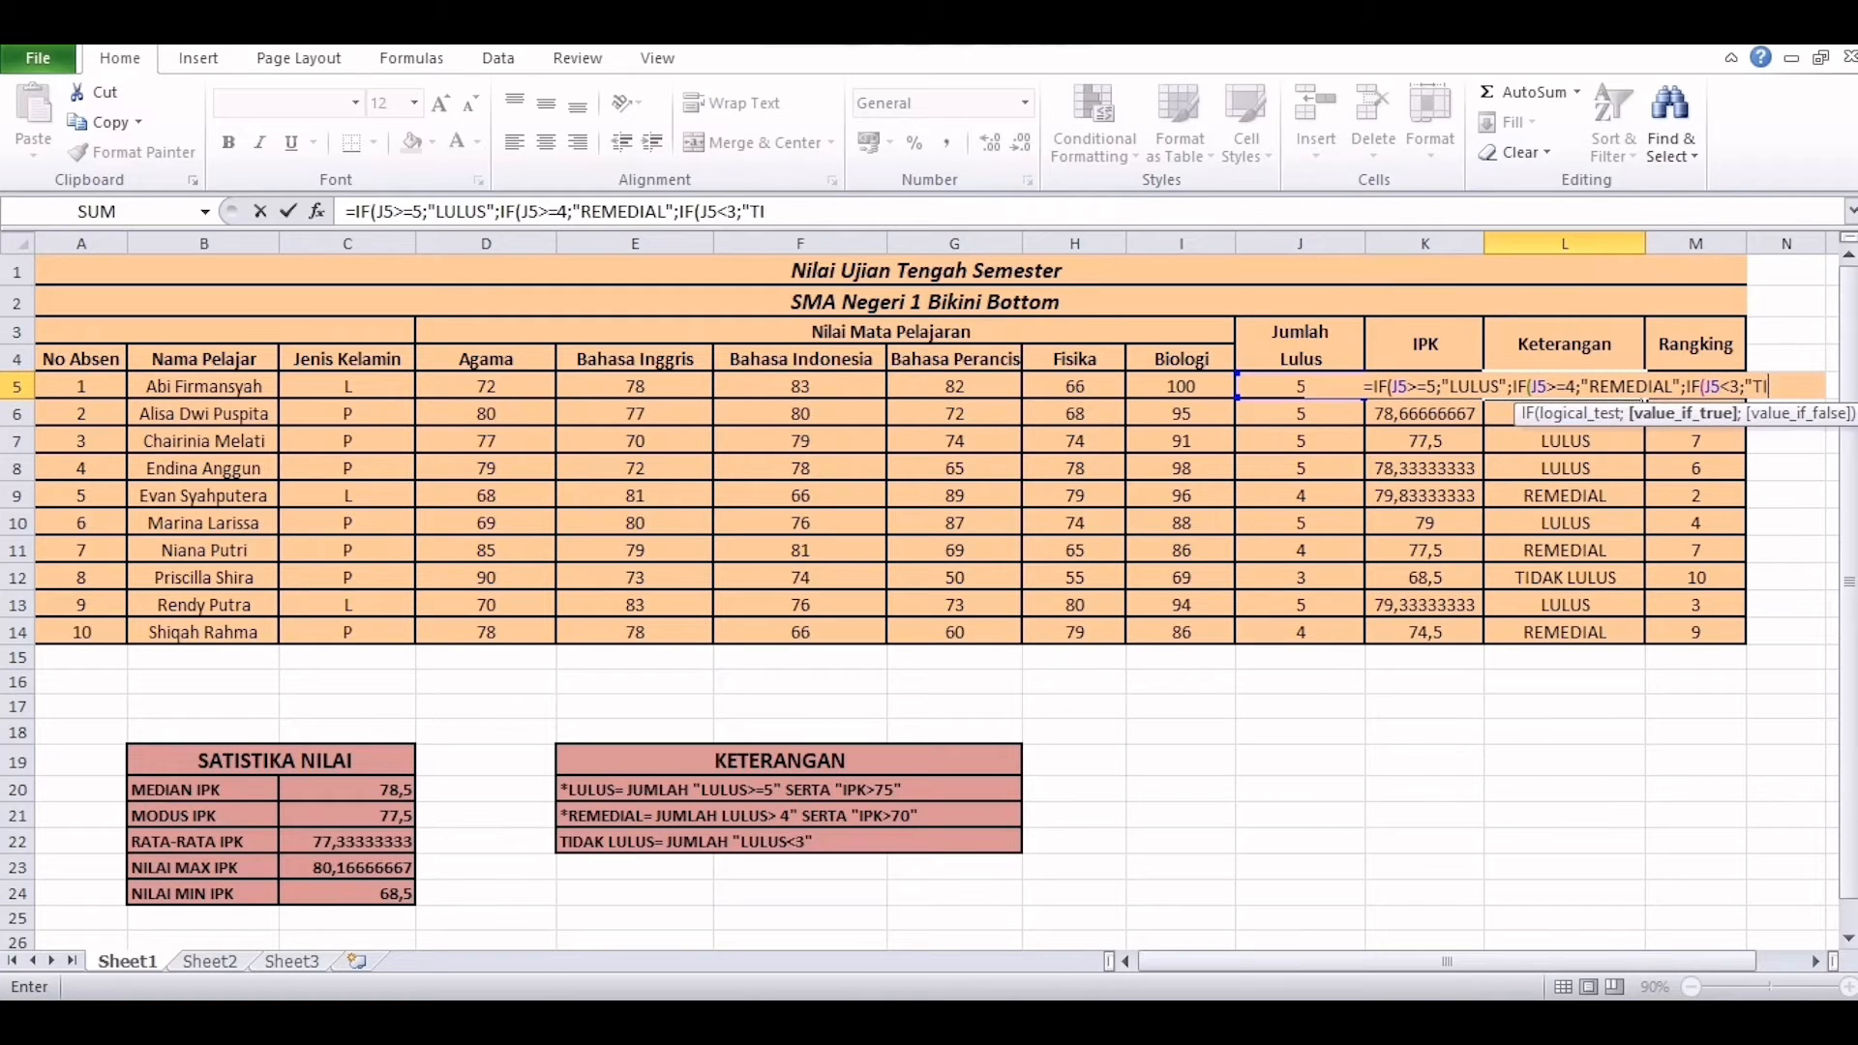
type("DAK LULUS")
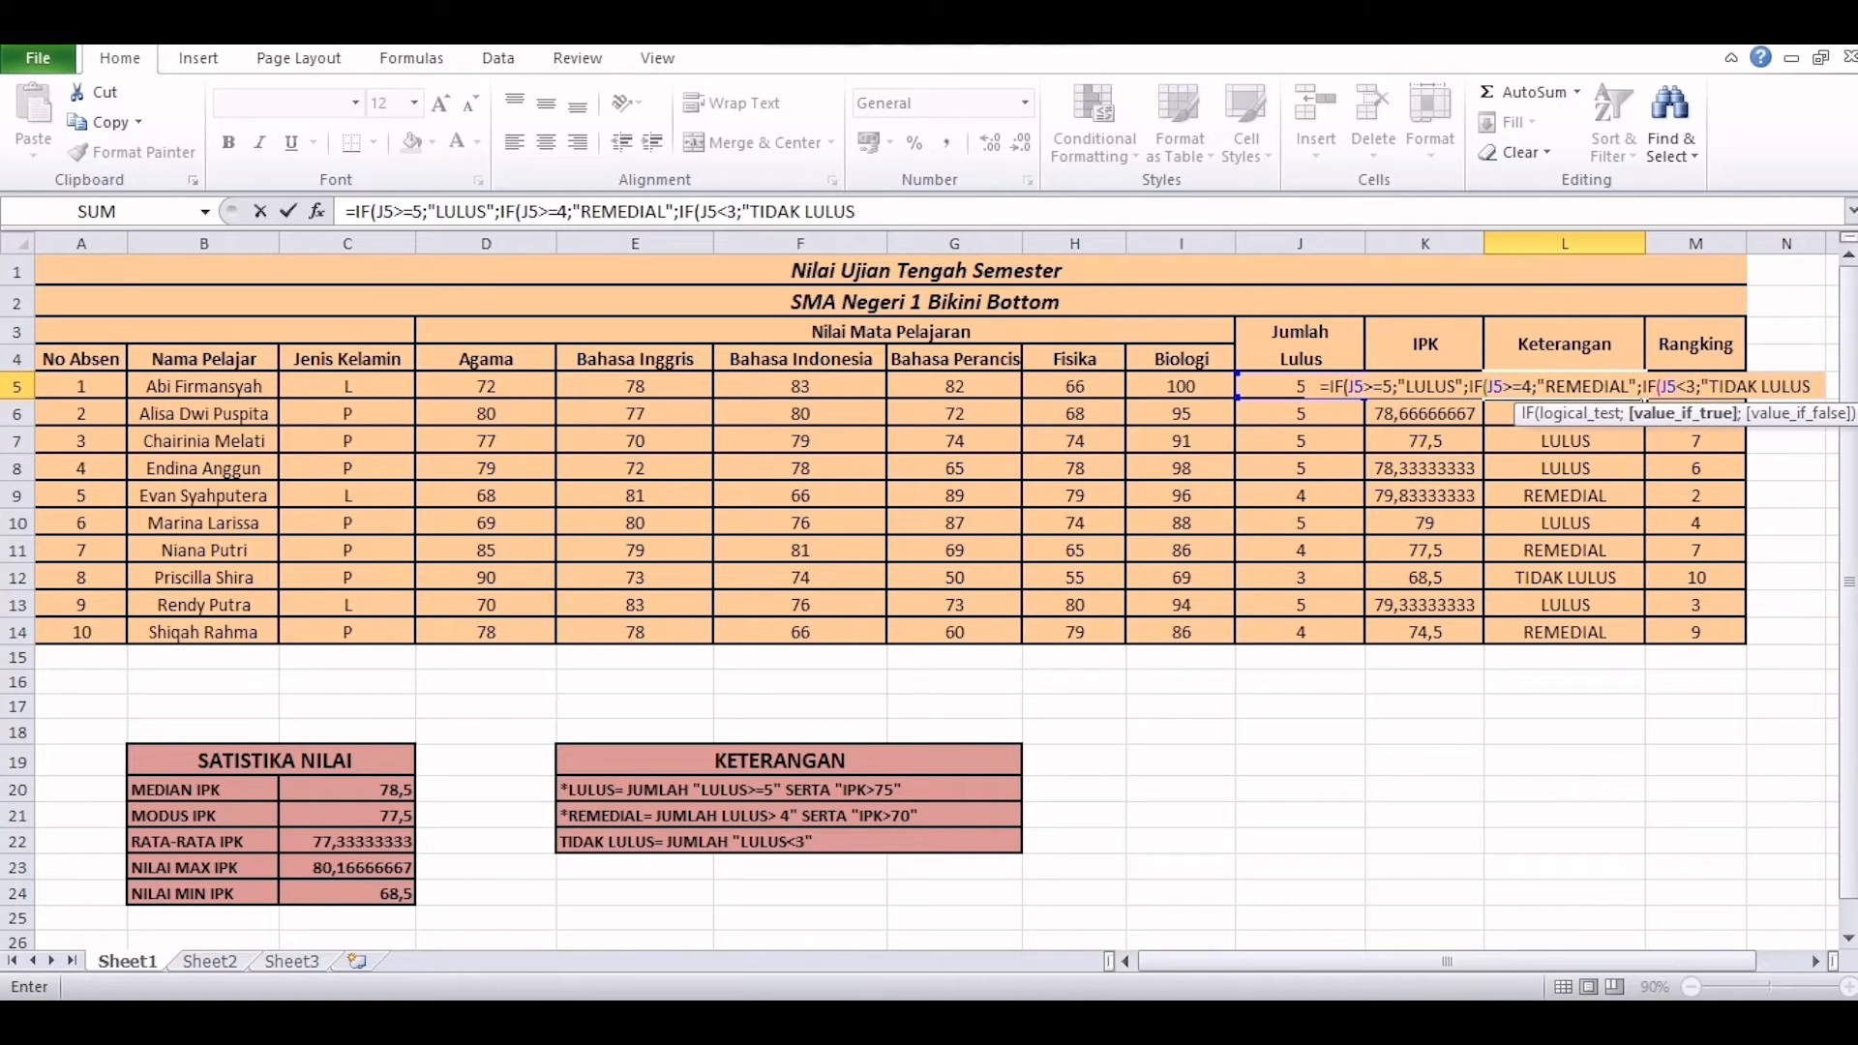
type("\")))")
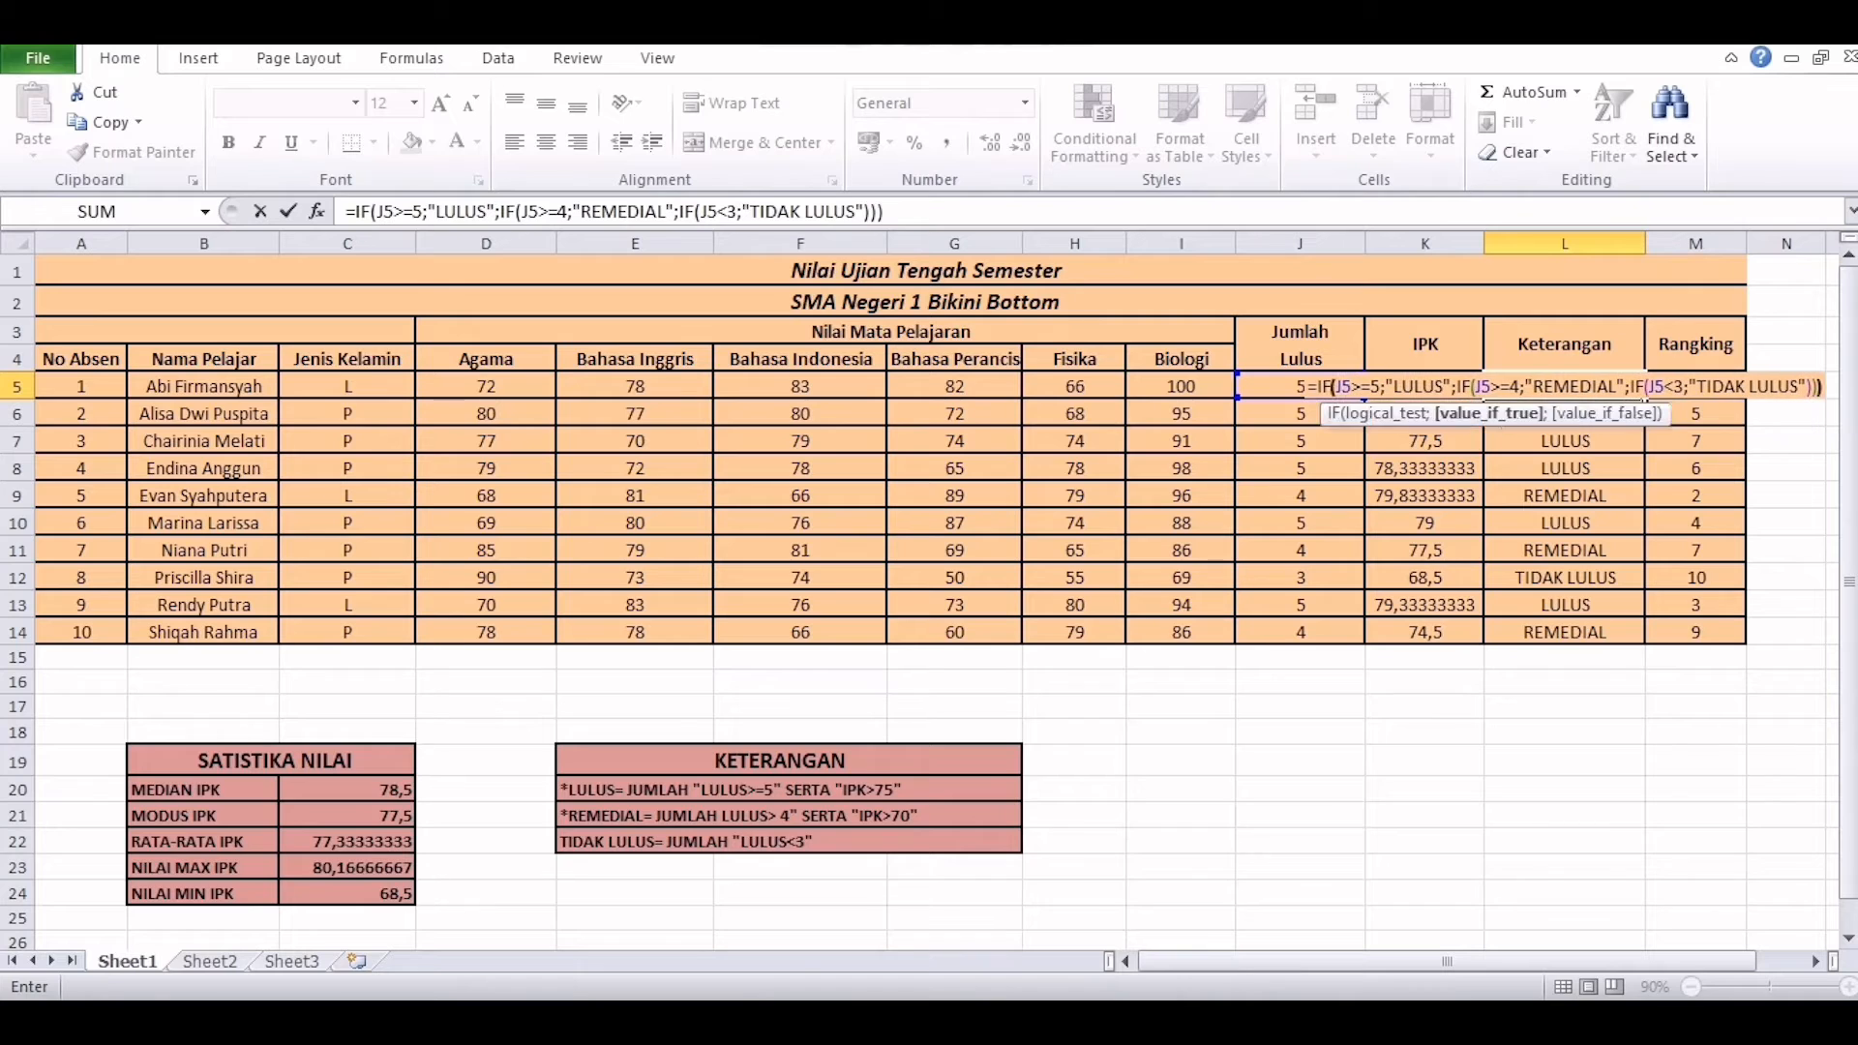
key("Return")
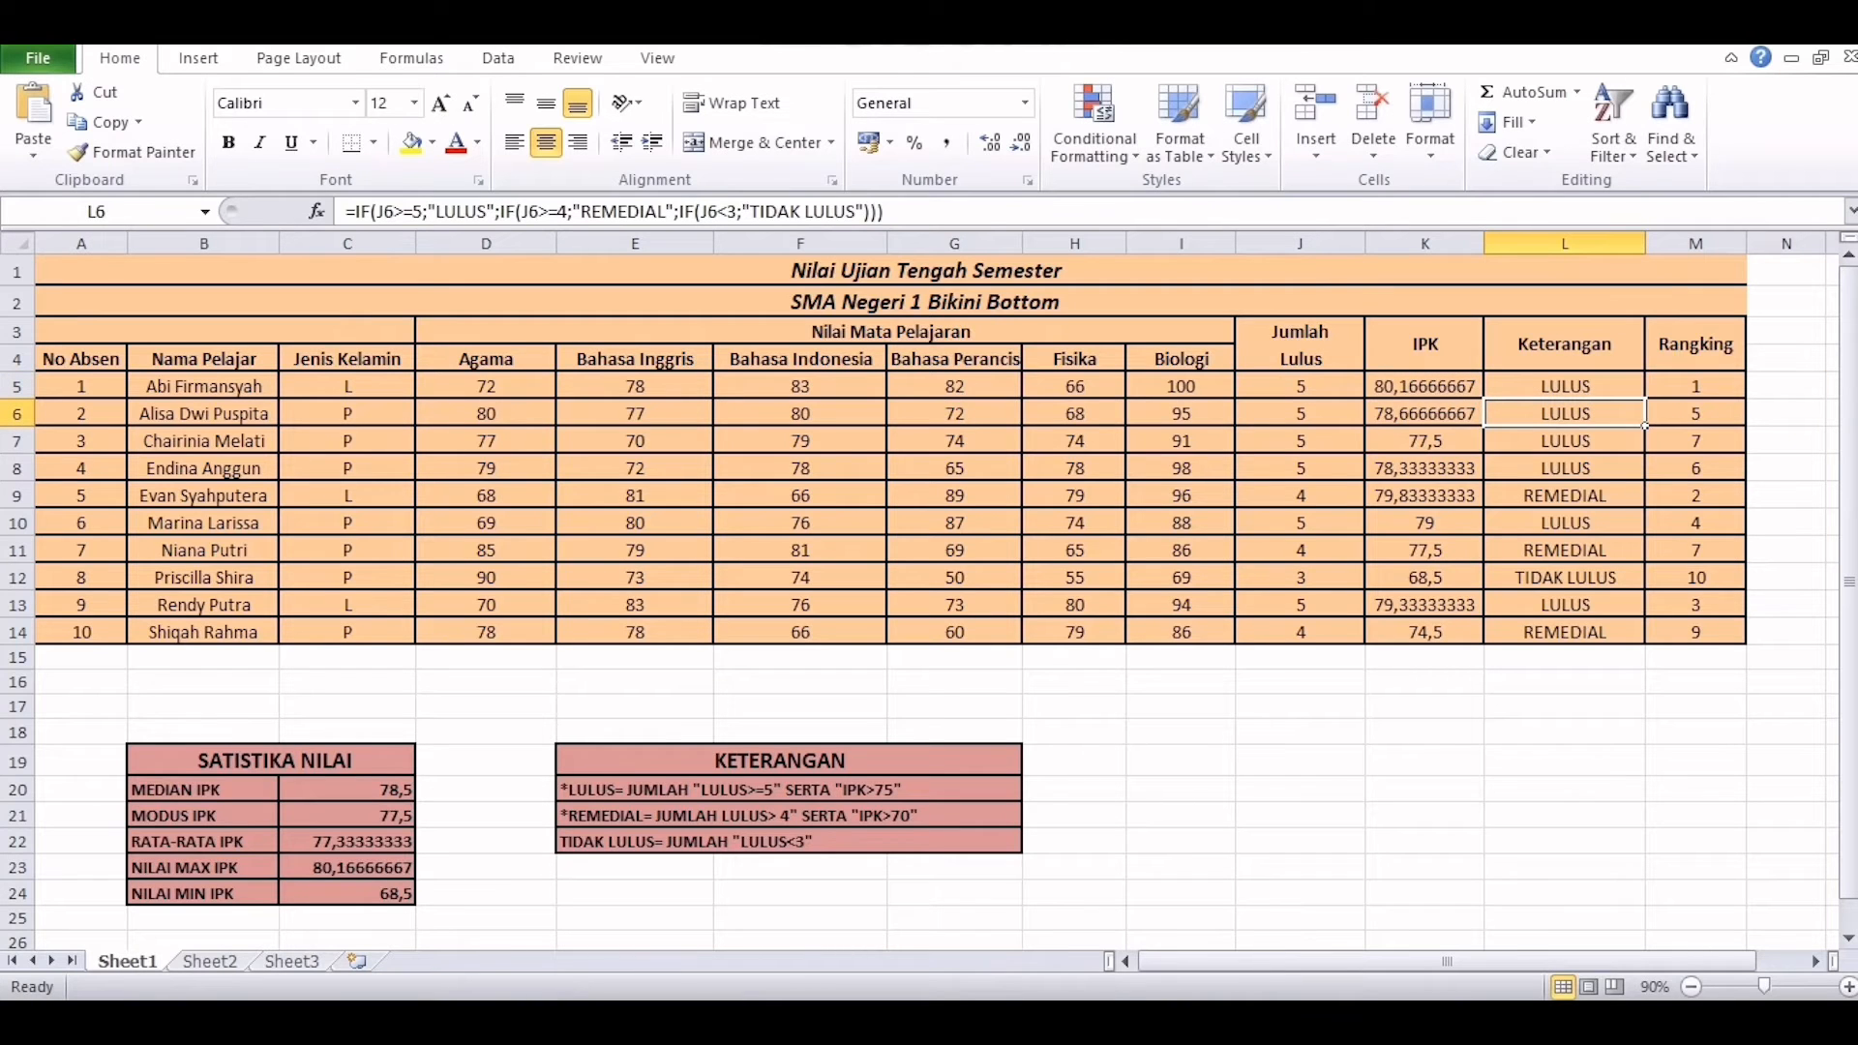
Clear Keterangan cell L9 and begin an IF formula there that returns "LULUS" when J9>=5
left_click(1565, 496)
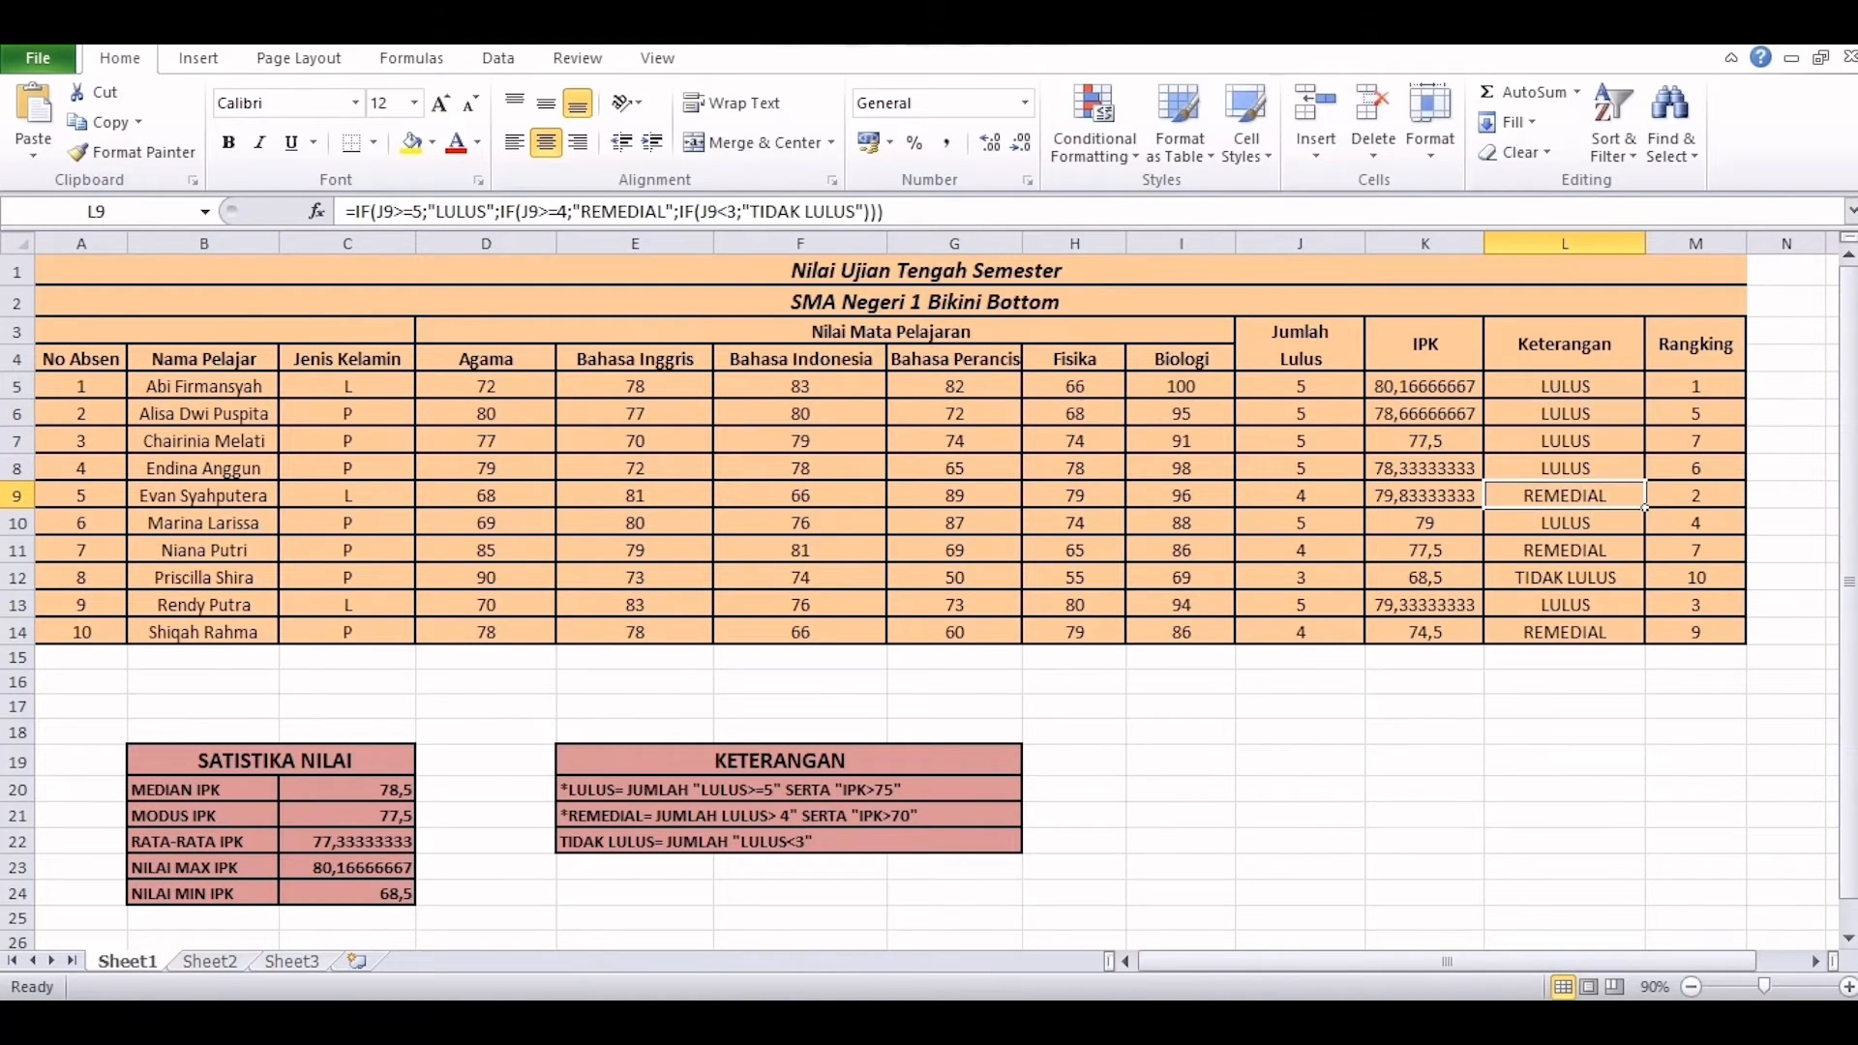
right_click(1609, 497)
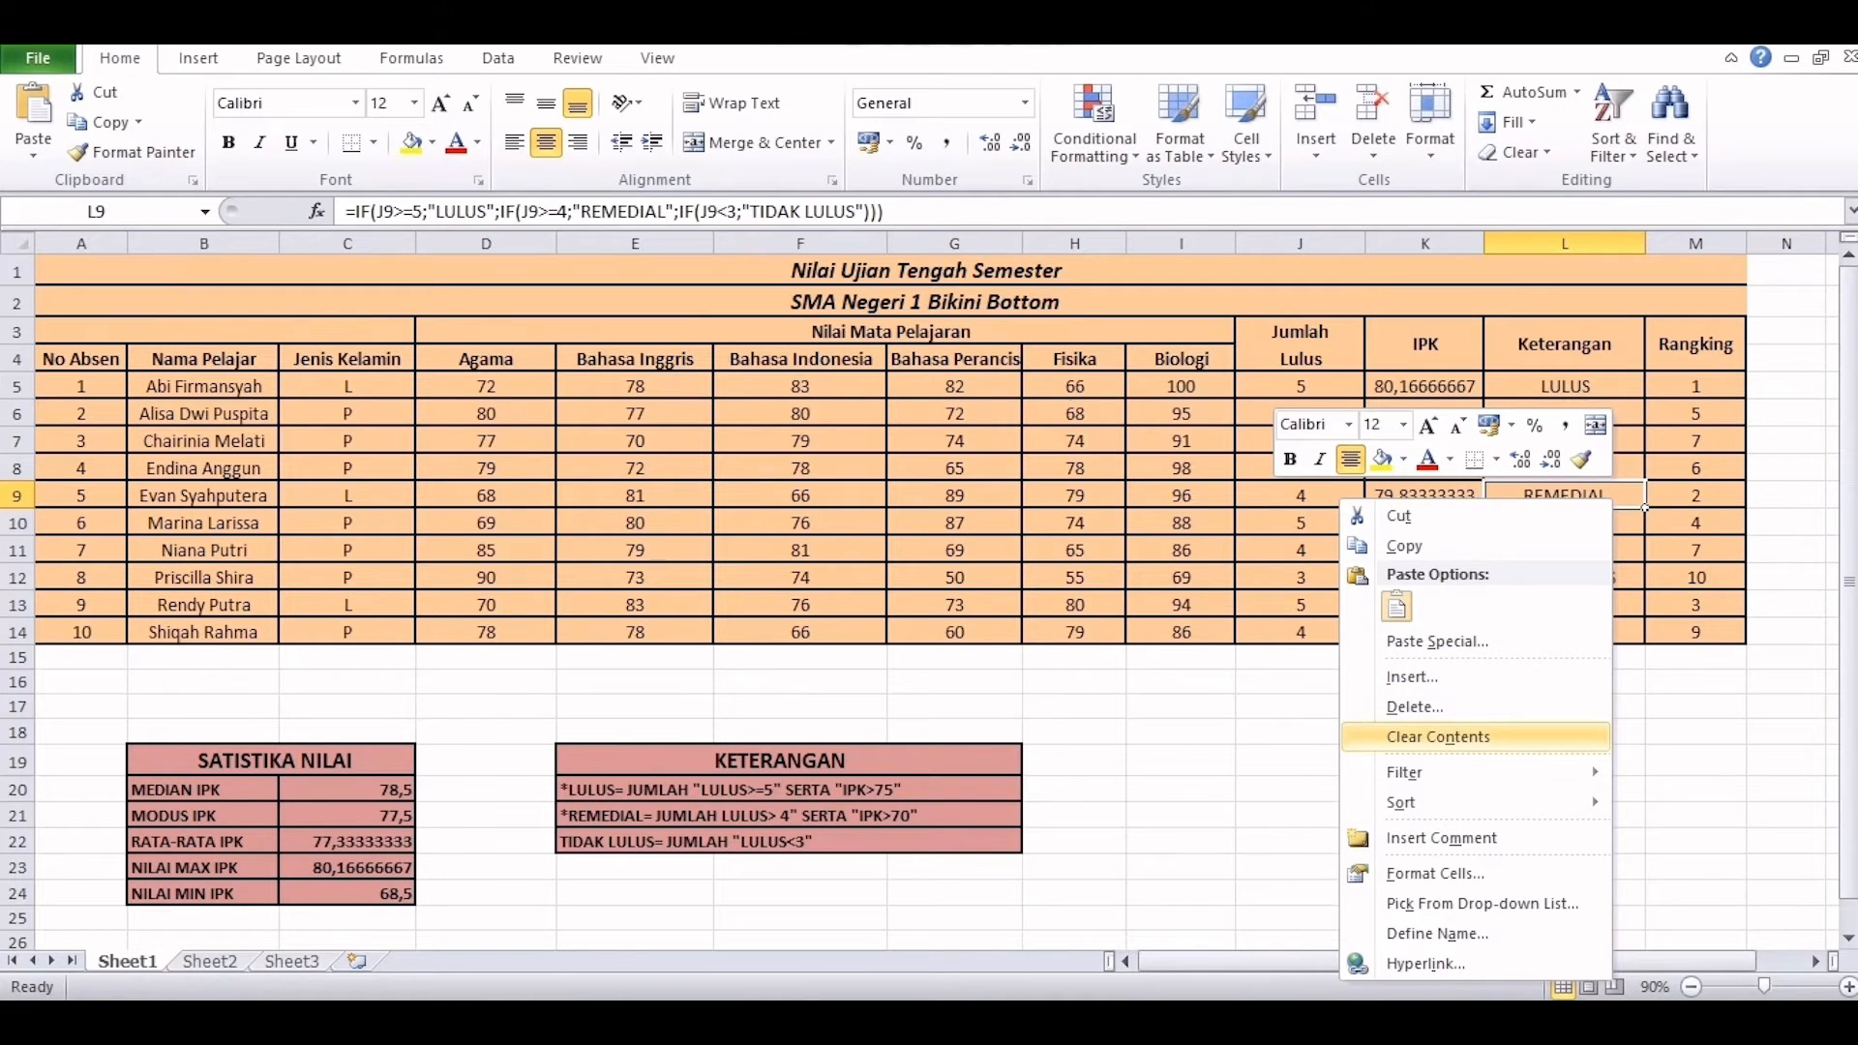
left_click(1439, 736)
type("=I")
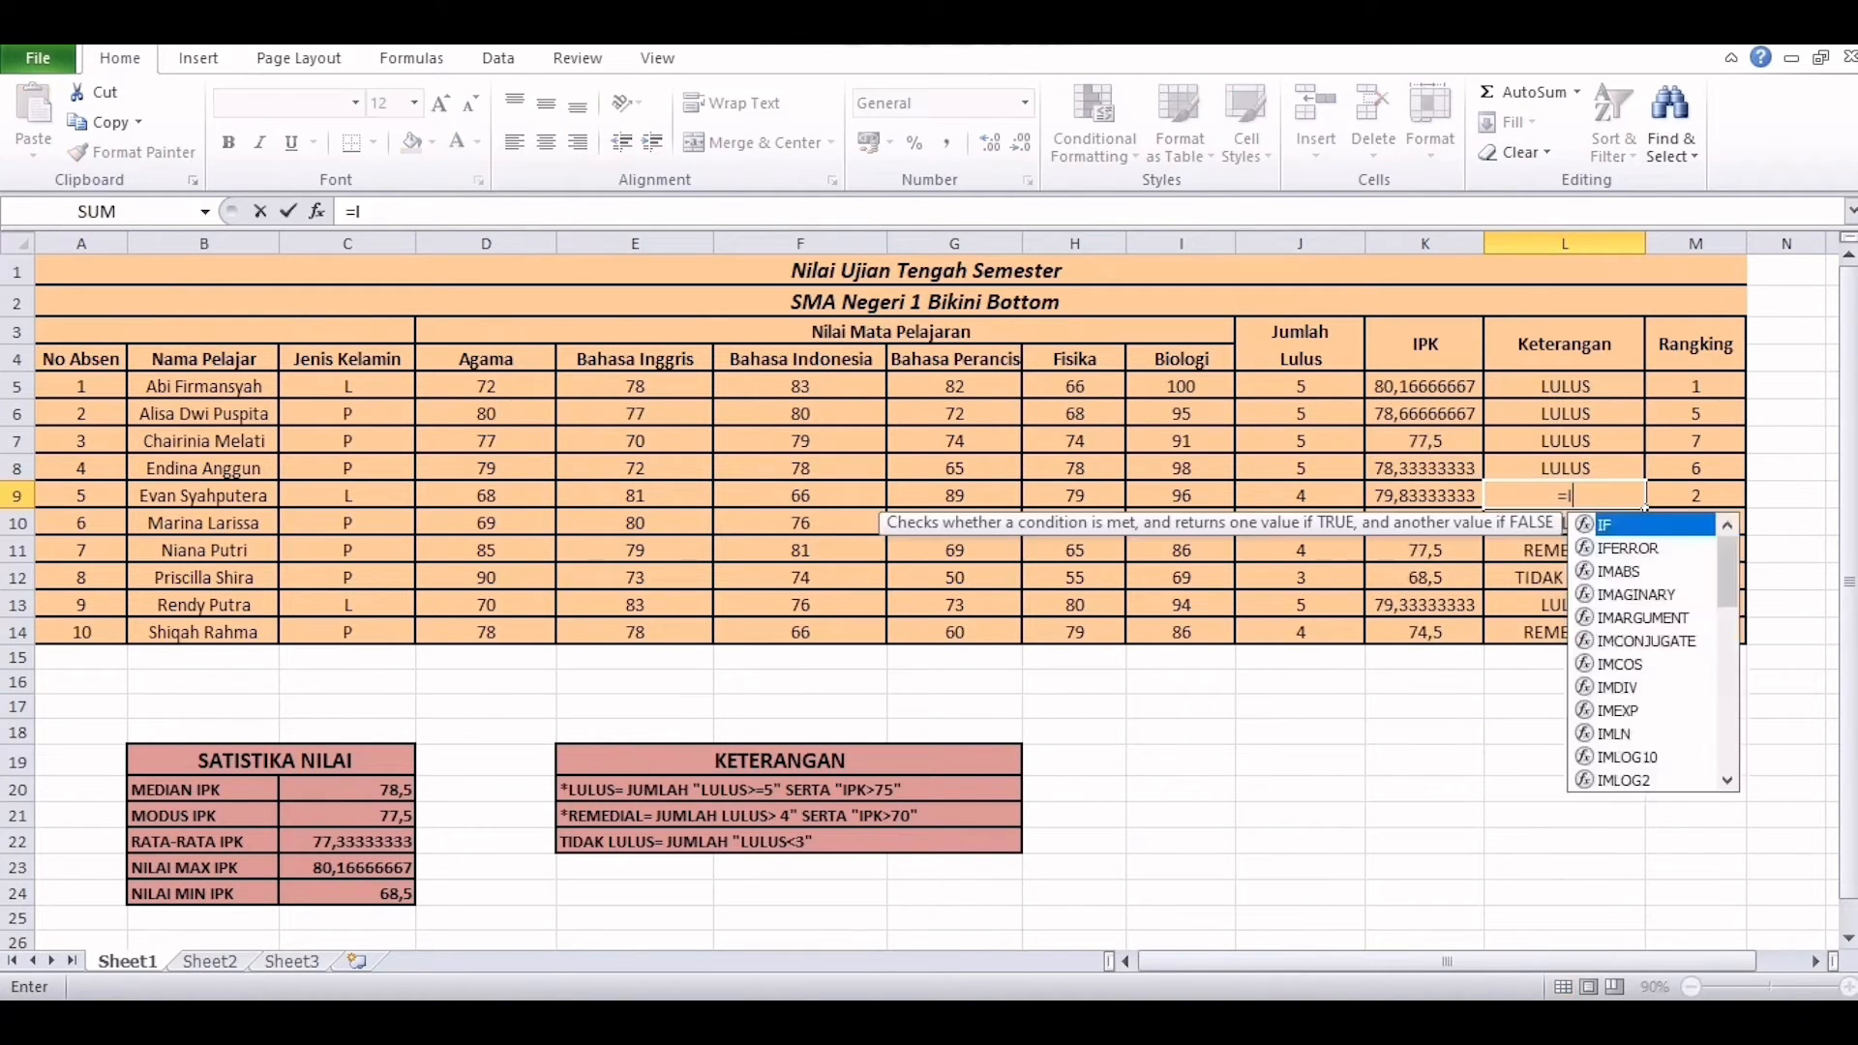
type("F(")
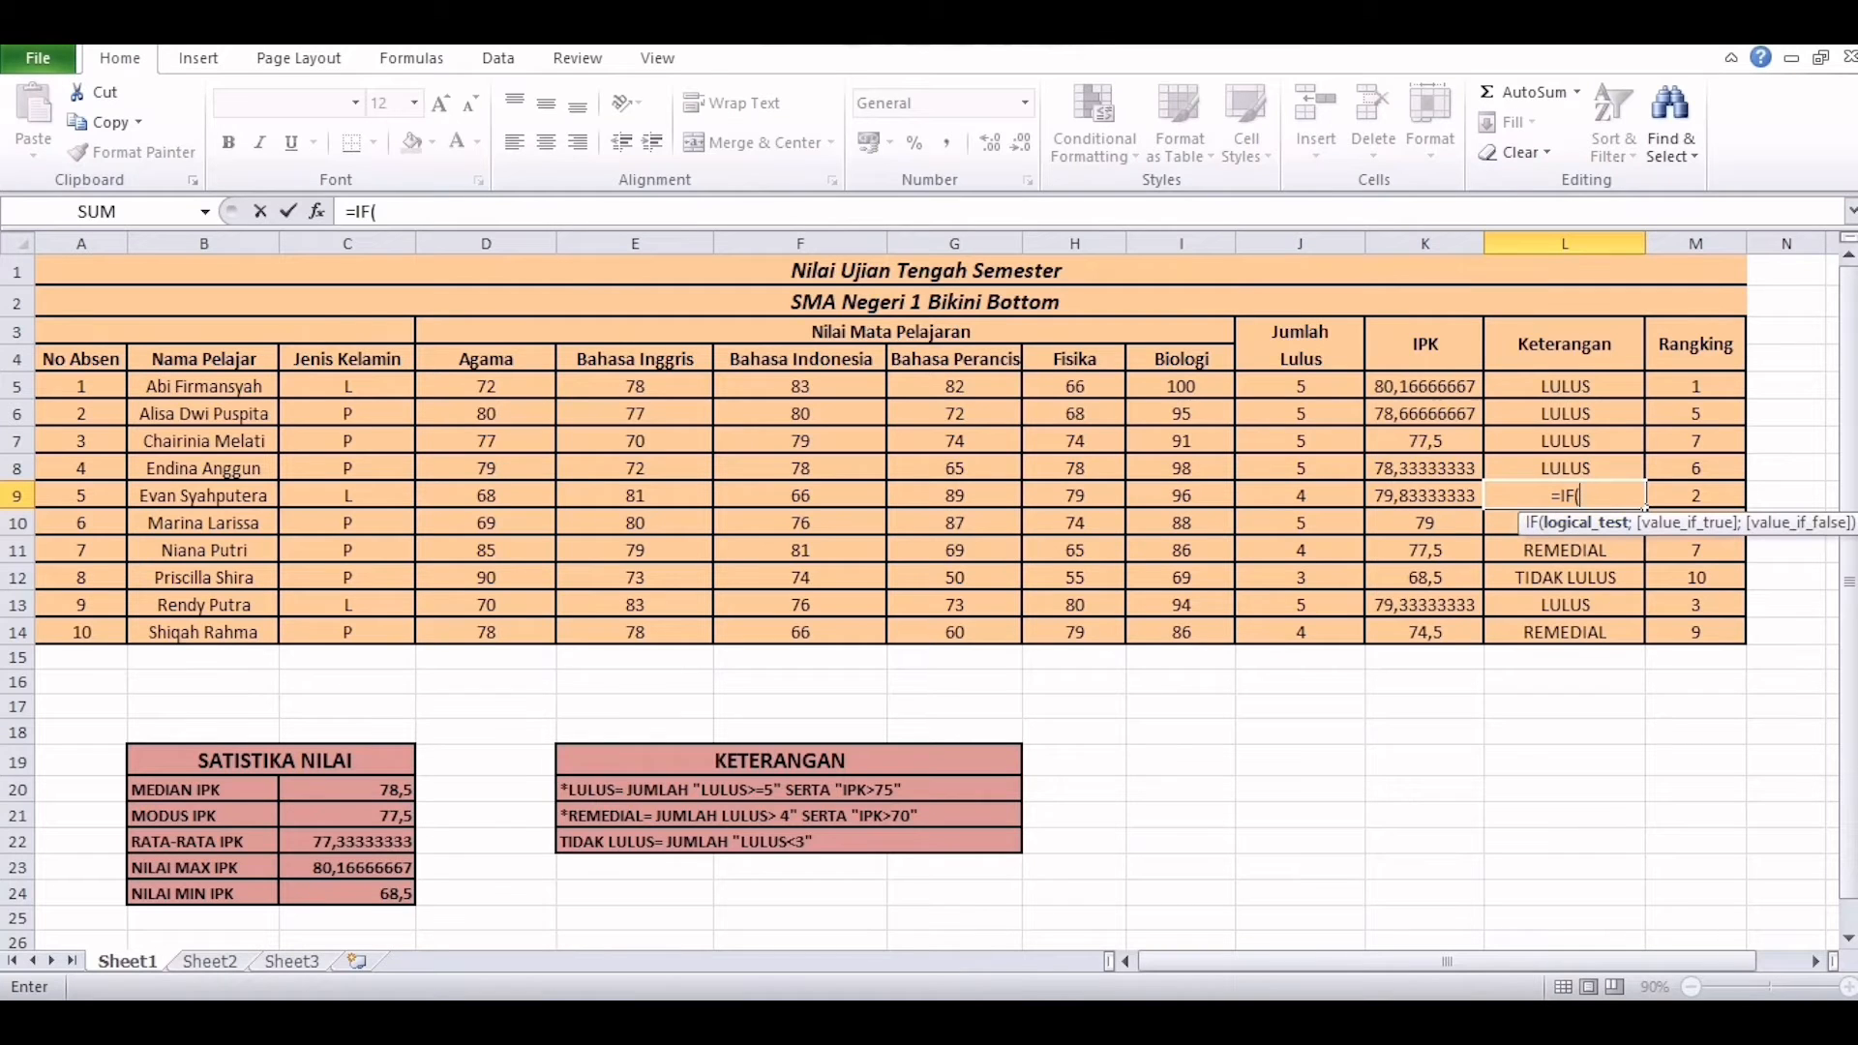
key("Left")
key("Left")
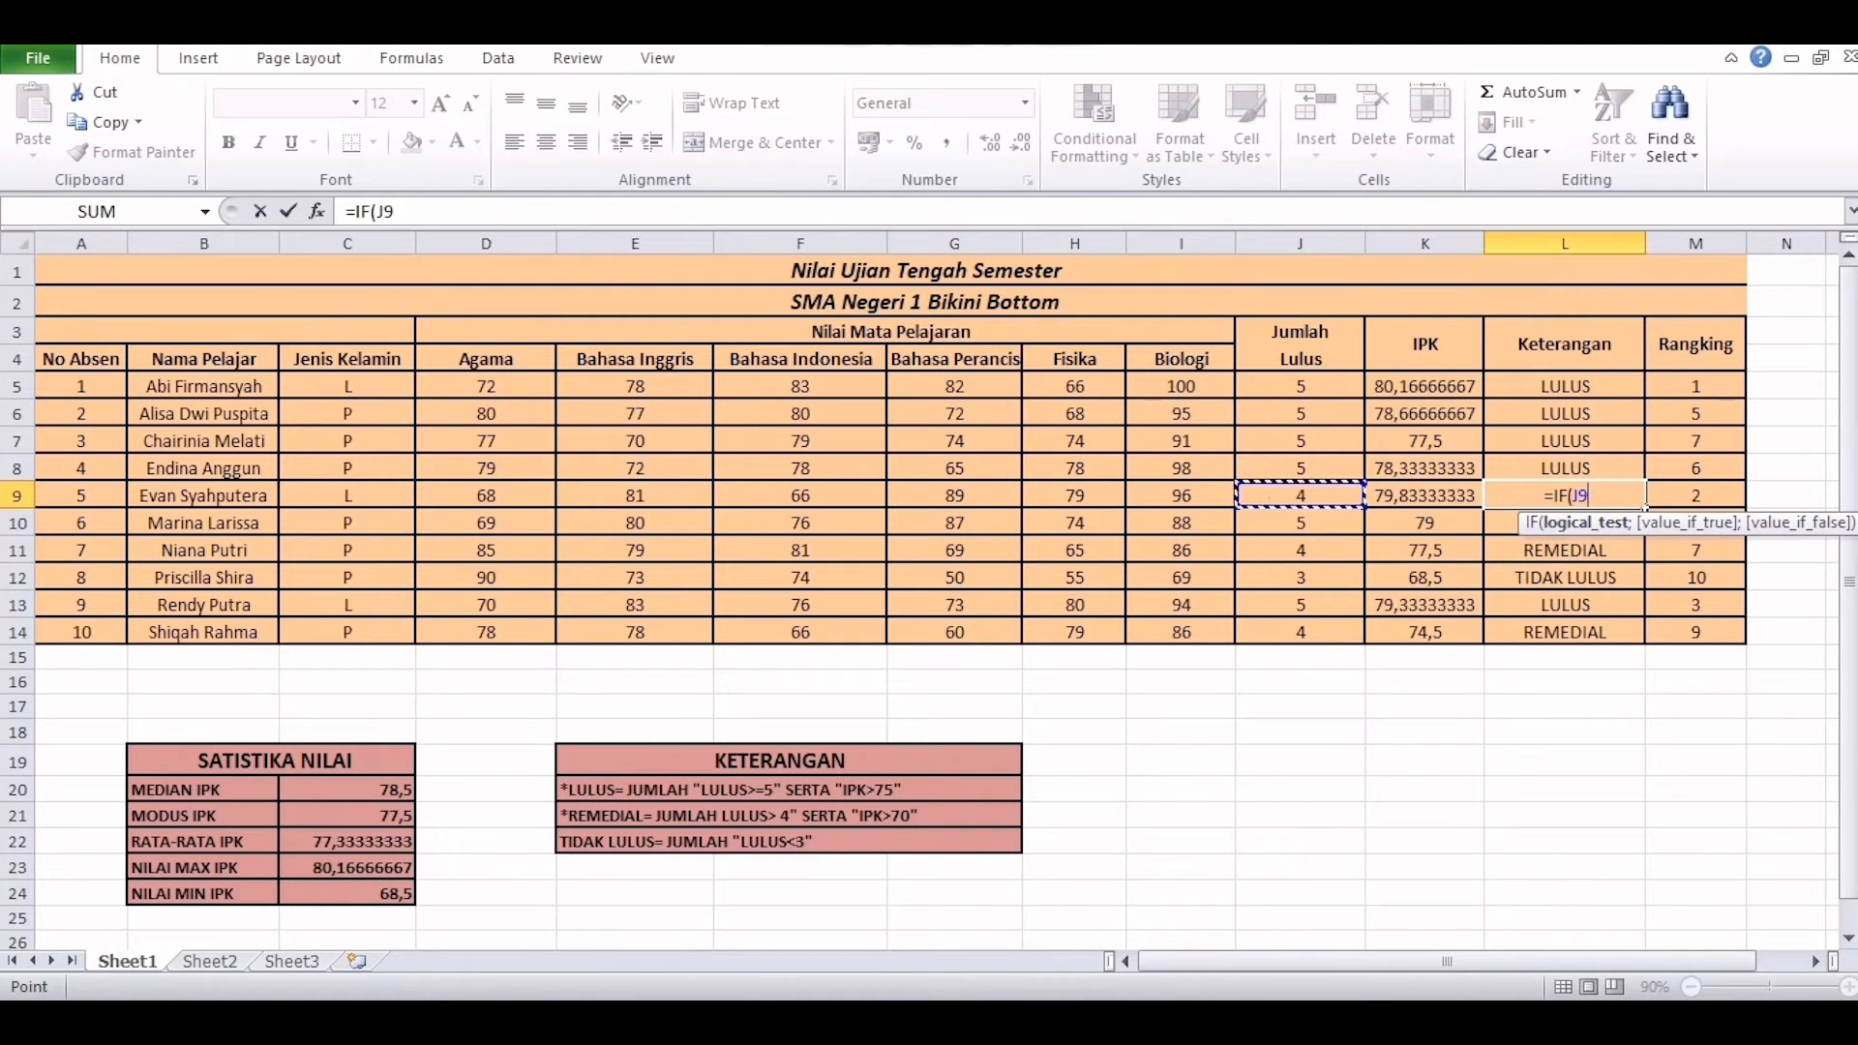
type(">=5")
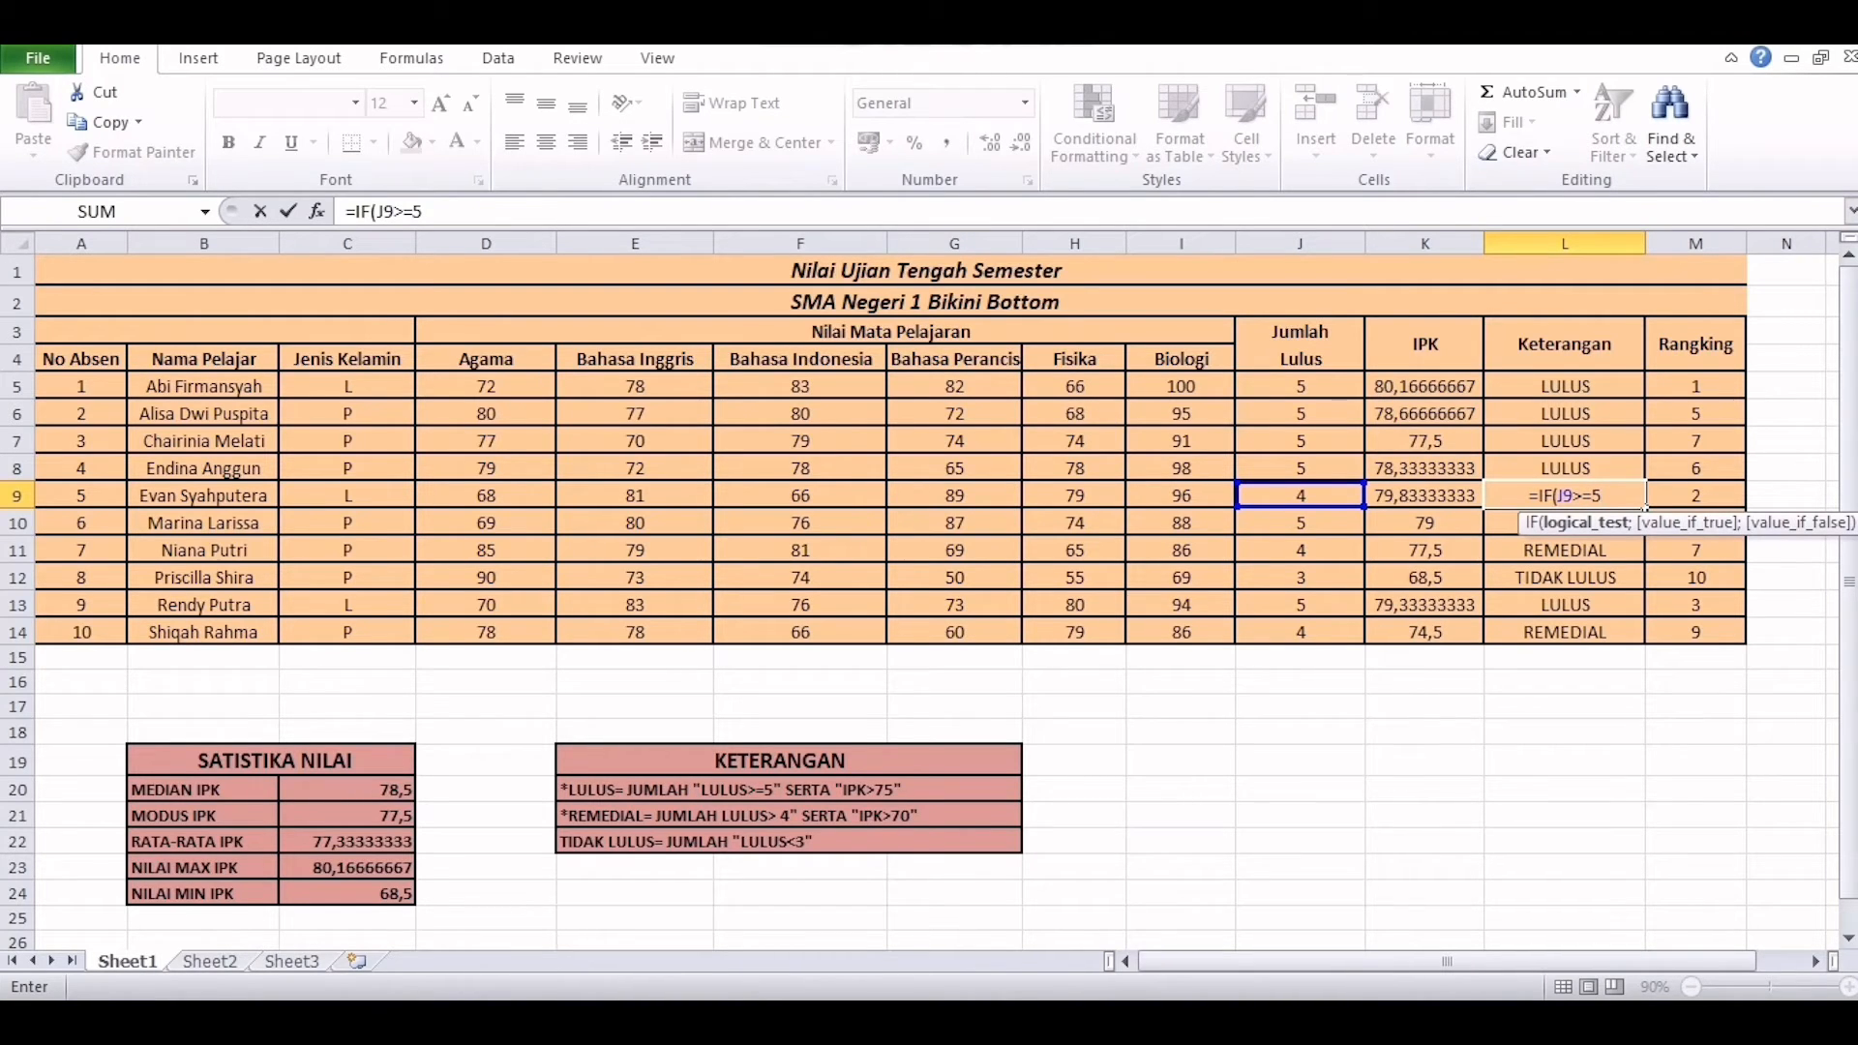
type(";\"LUL")
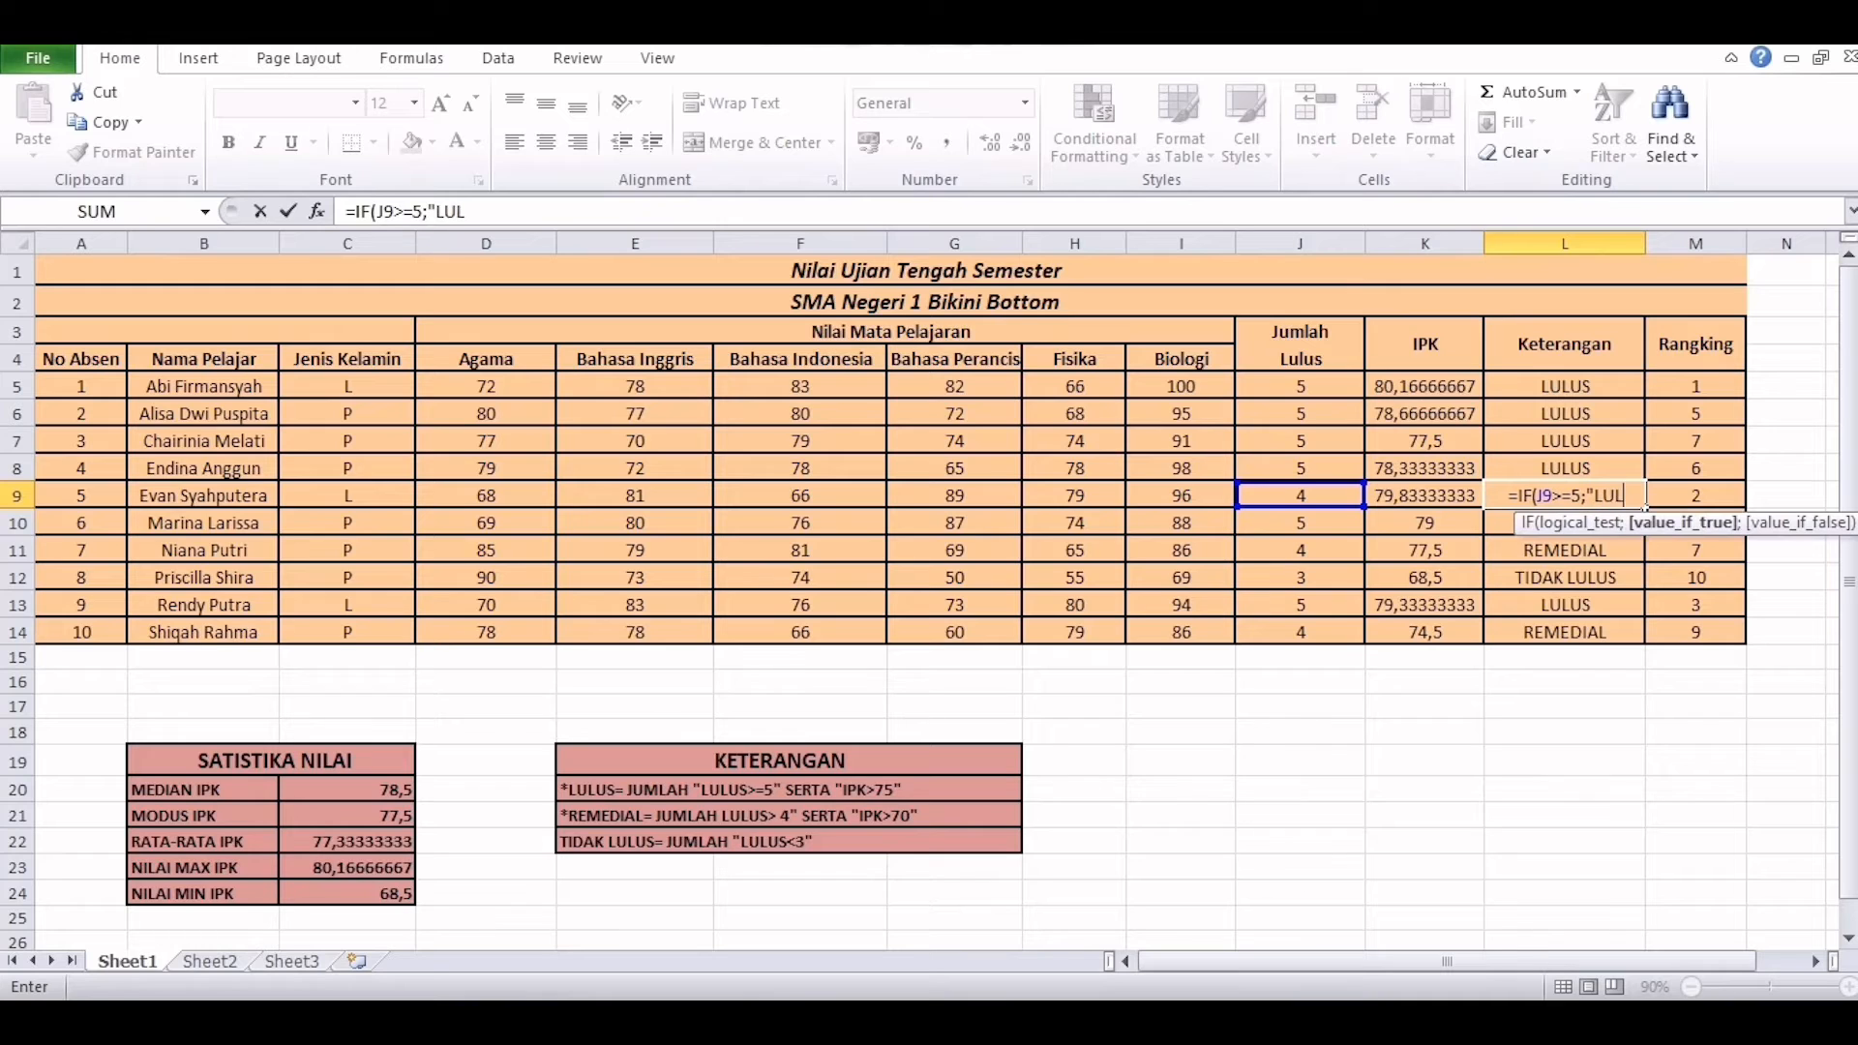
type("US\";IF")
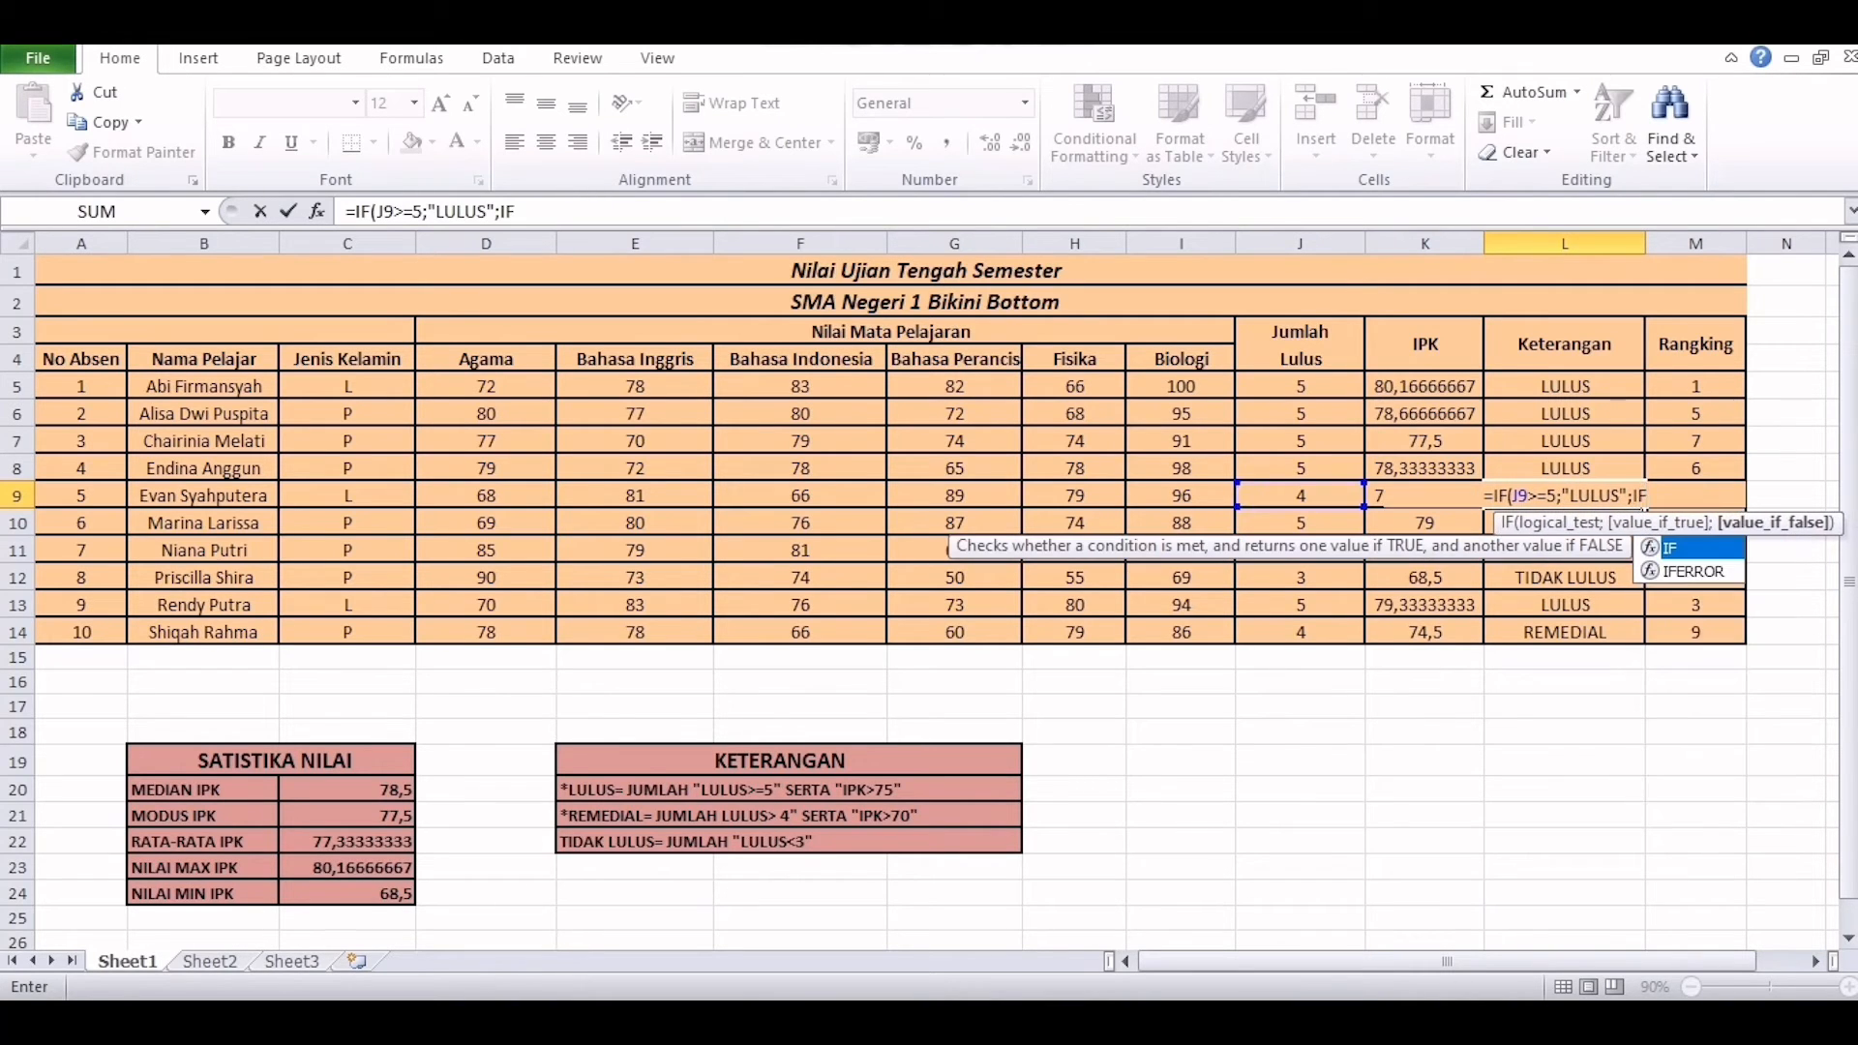
Complete the L9 formula with nested IFs returning "REMEDIAL" when J9>=4 and "TIDAK LULUS" when J9<3
type("(J9>=")
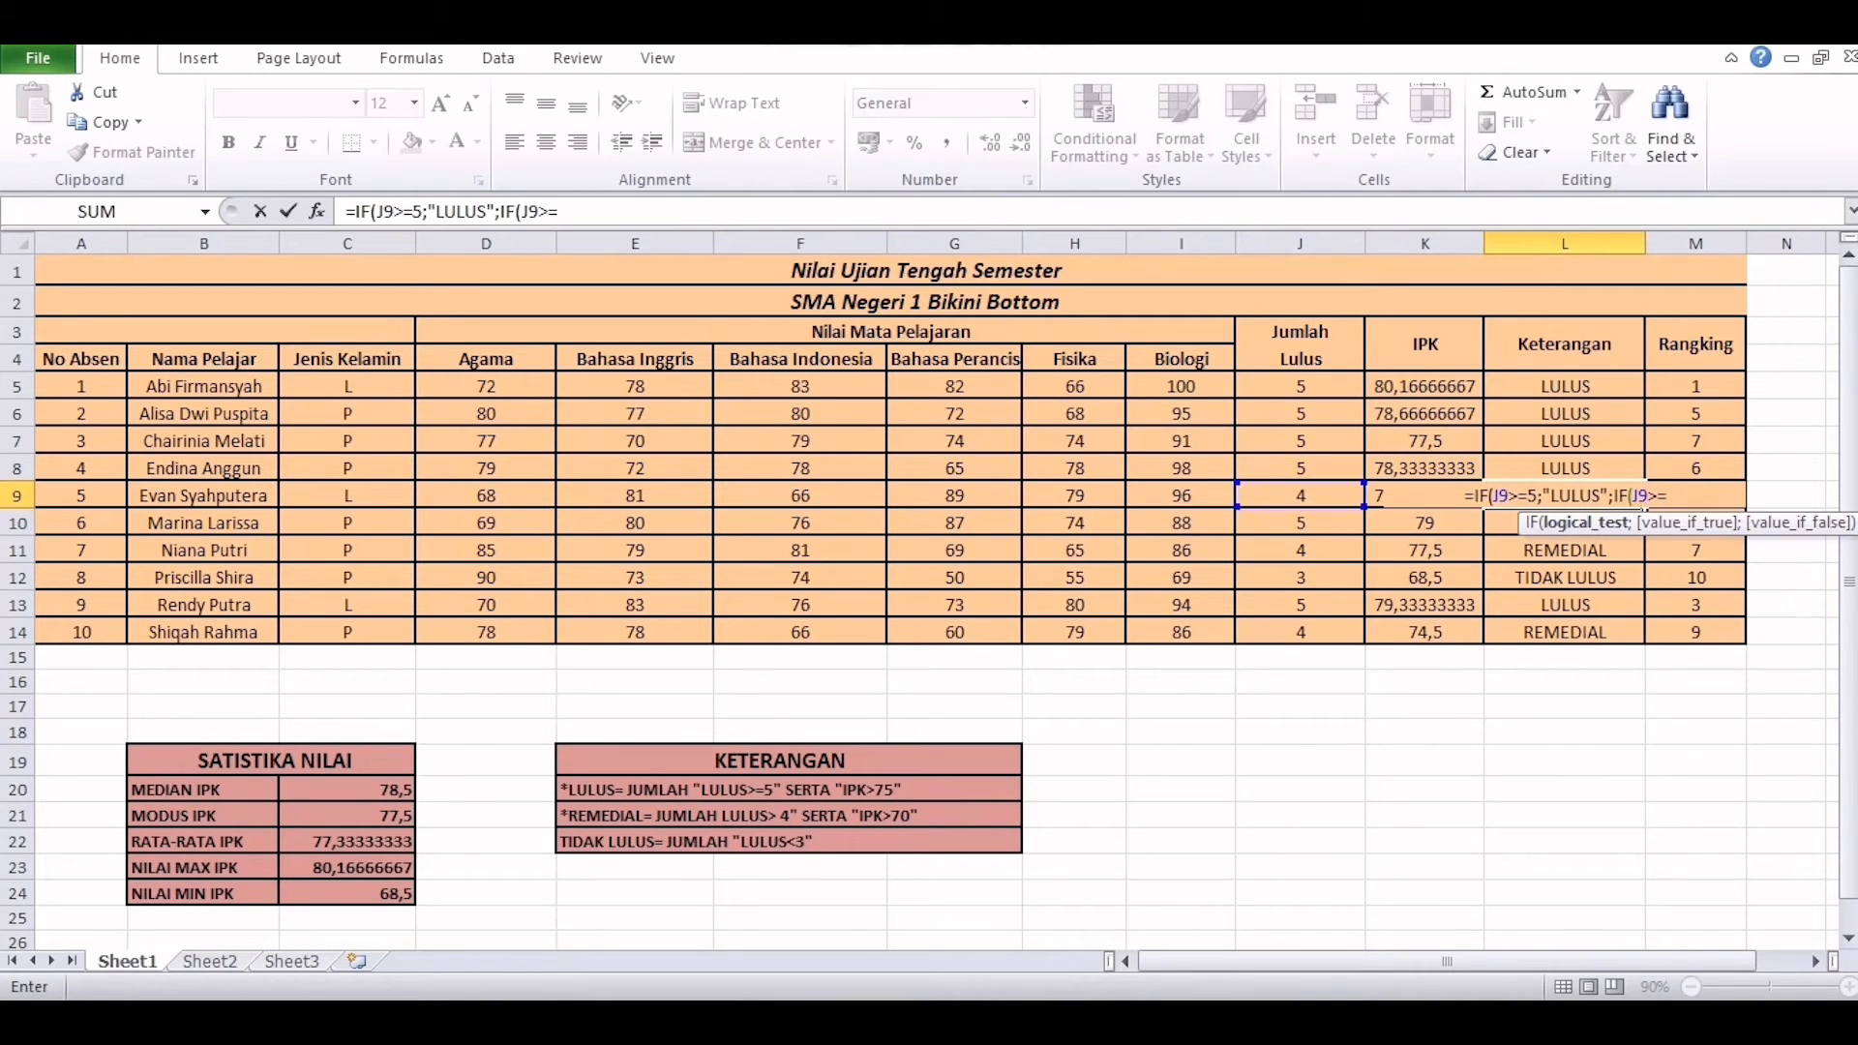
type("4;\"REMEDIAL\";")
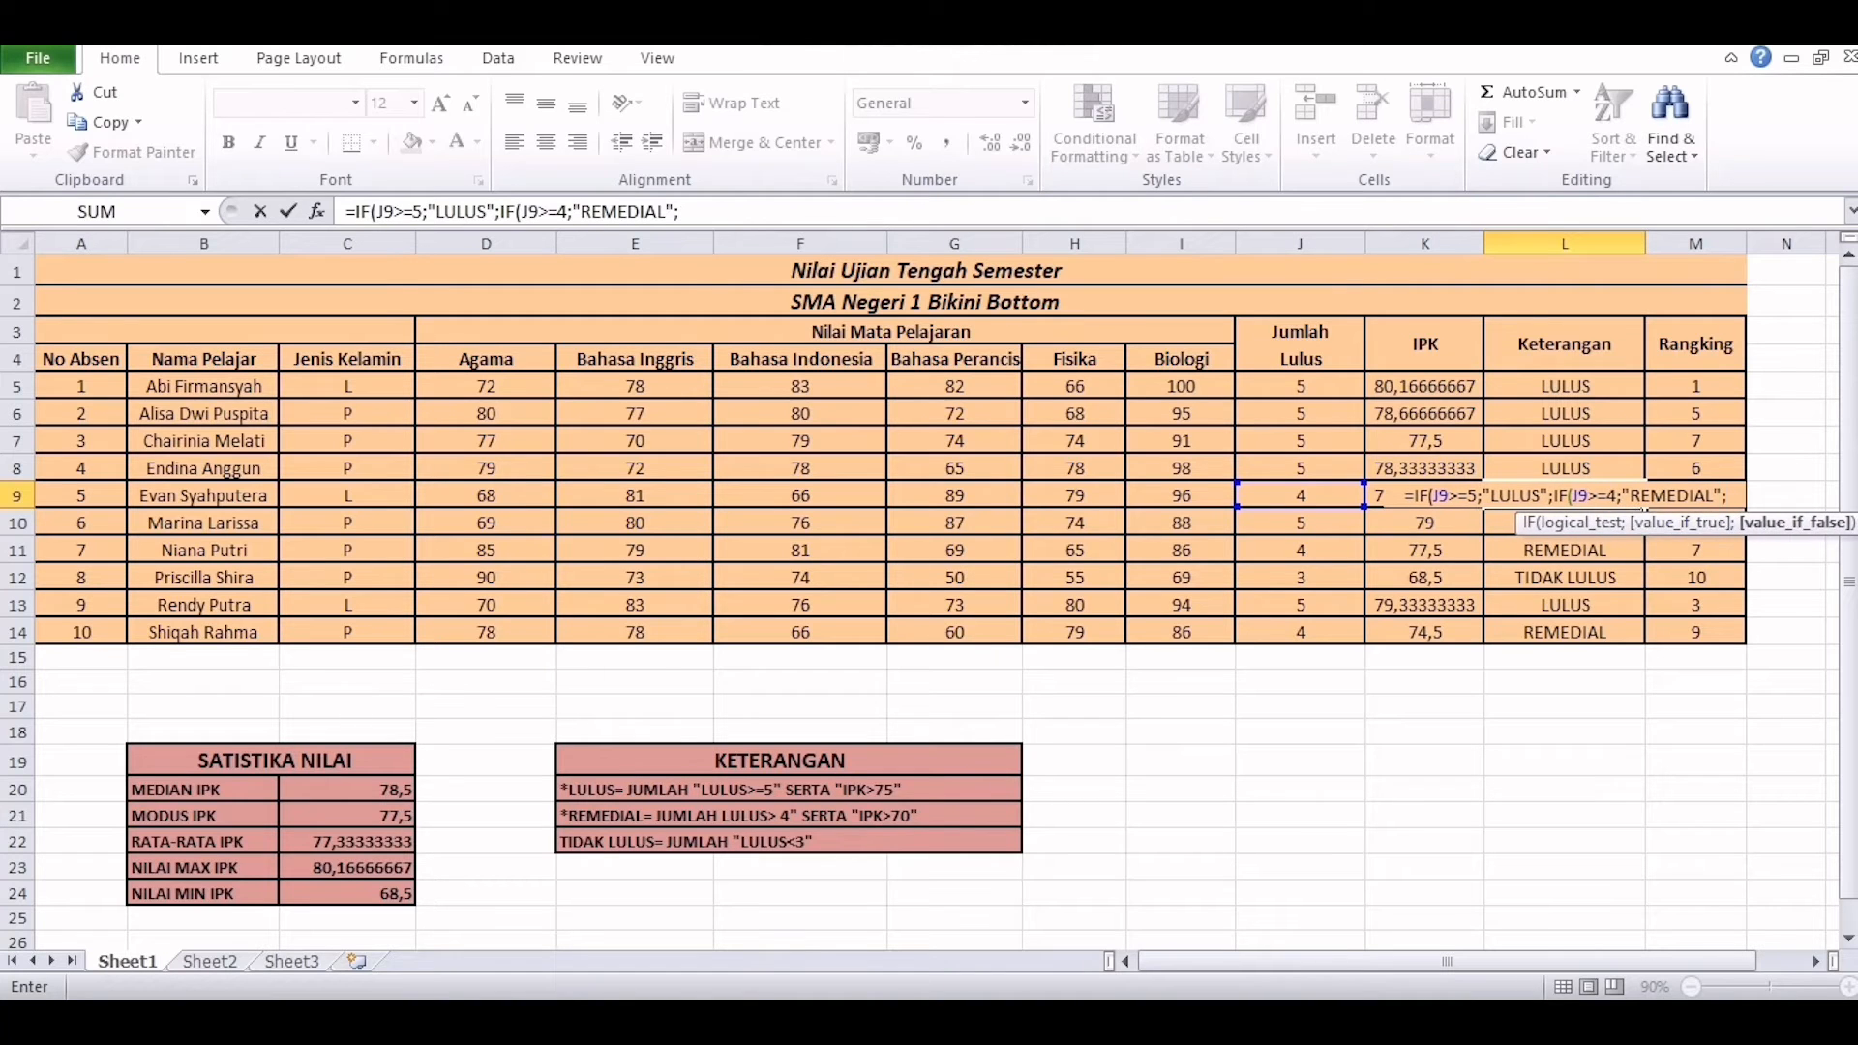
type("IF(")
type("J9<")
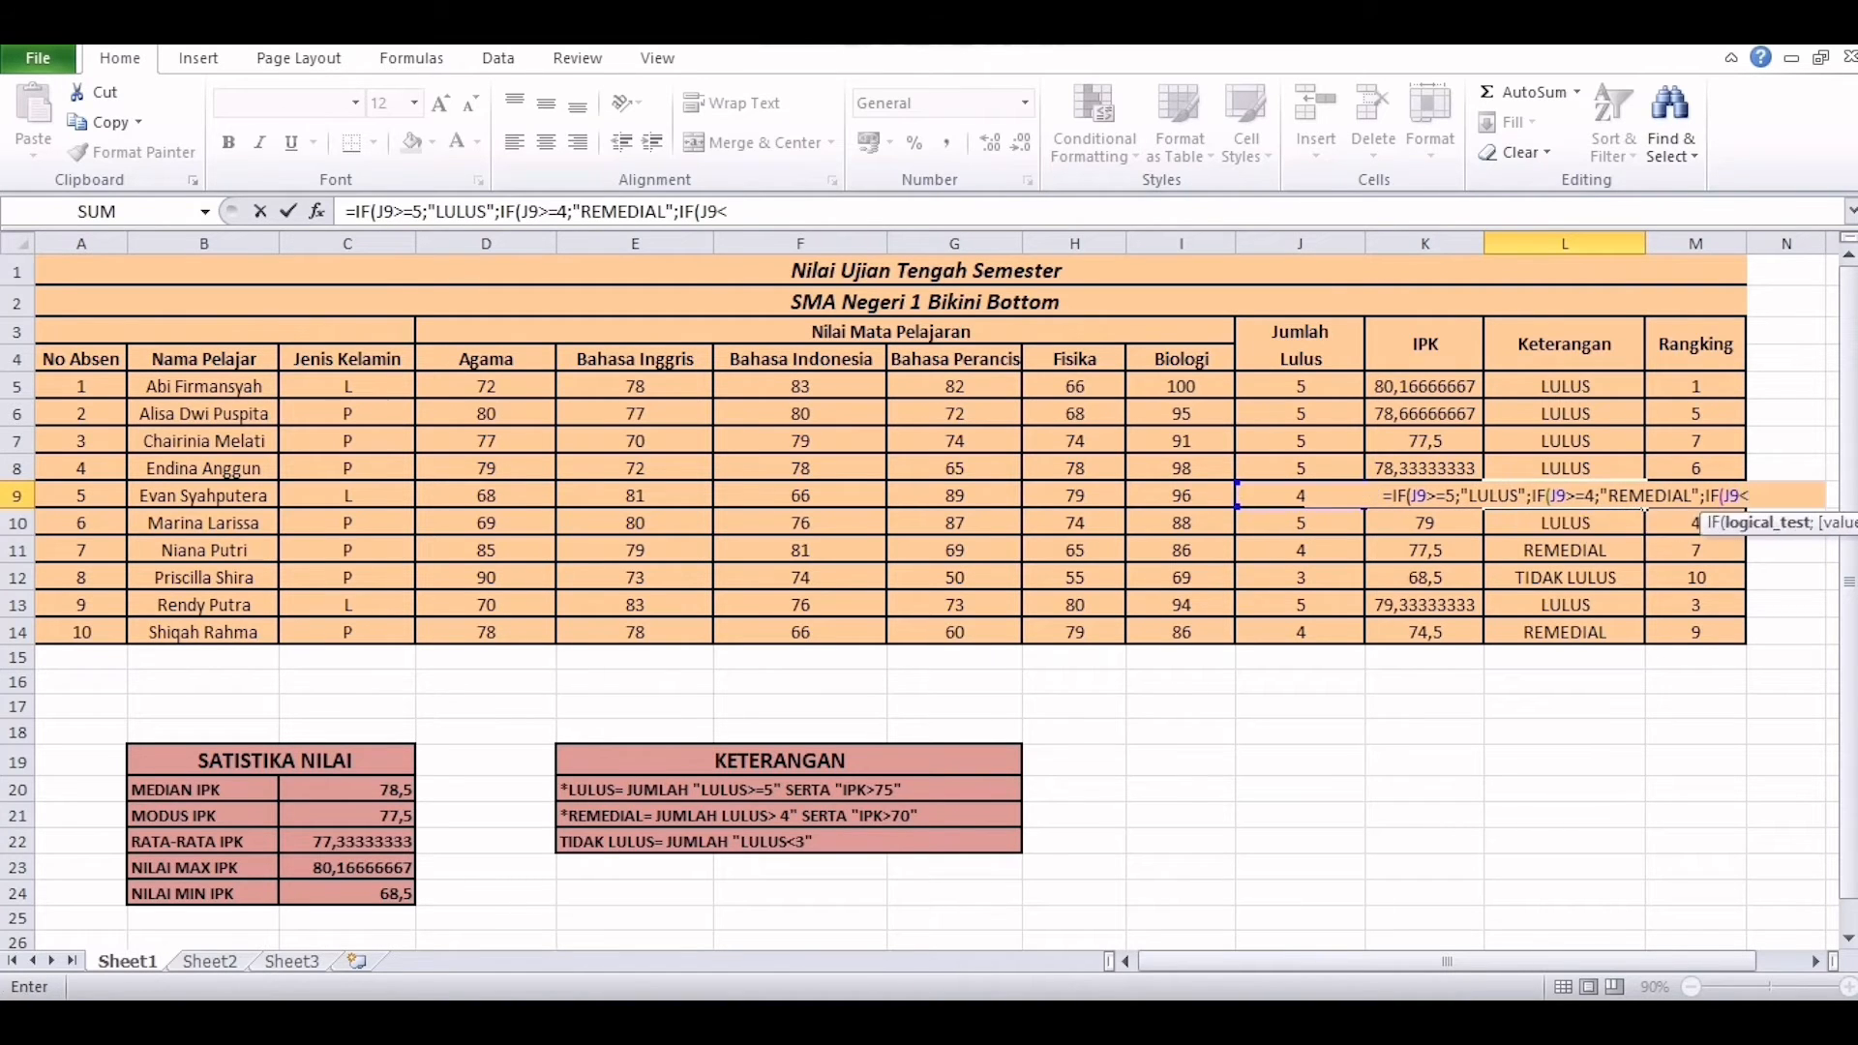
type("3;\"TIDAK LULUS\")))")
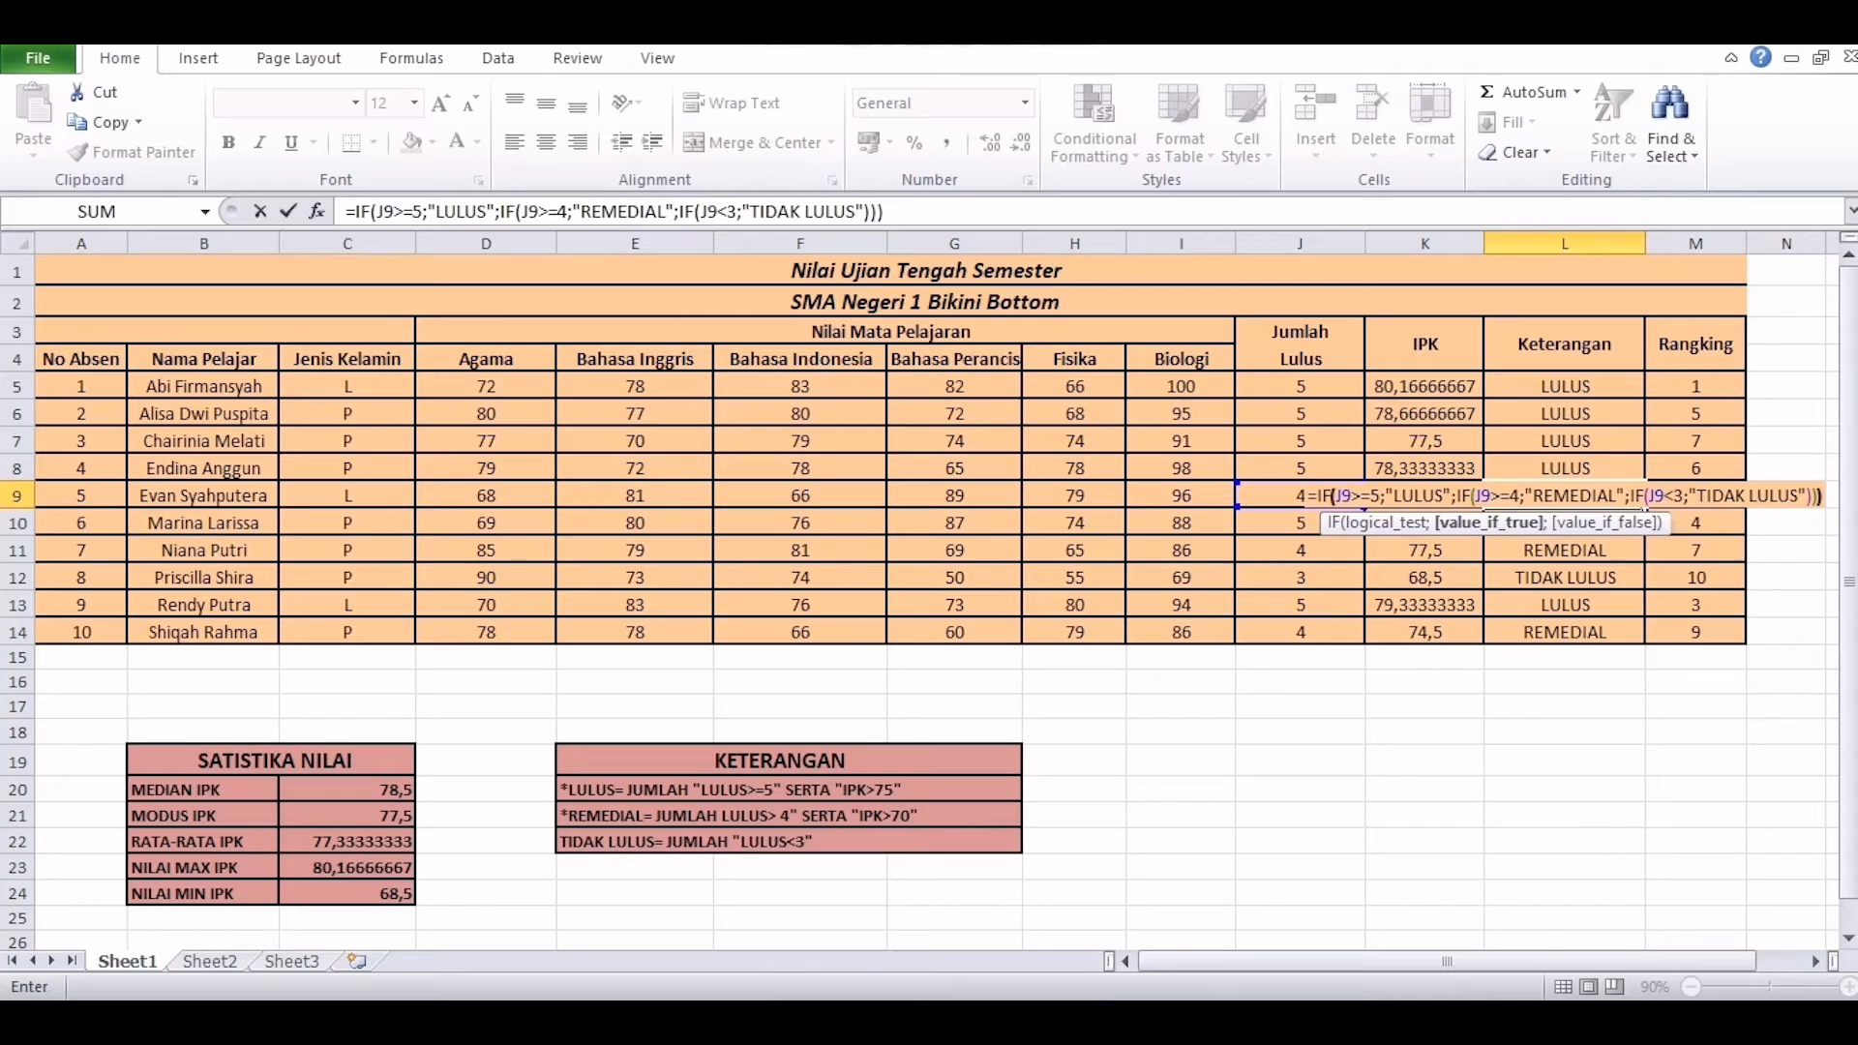
key("Return")
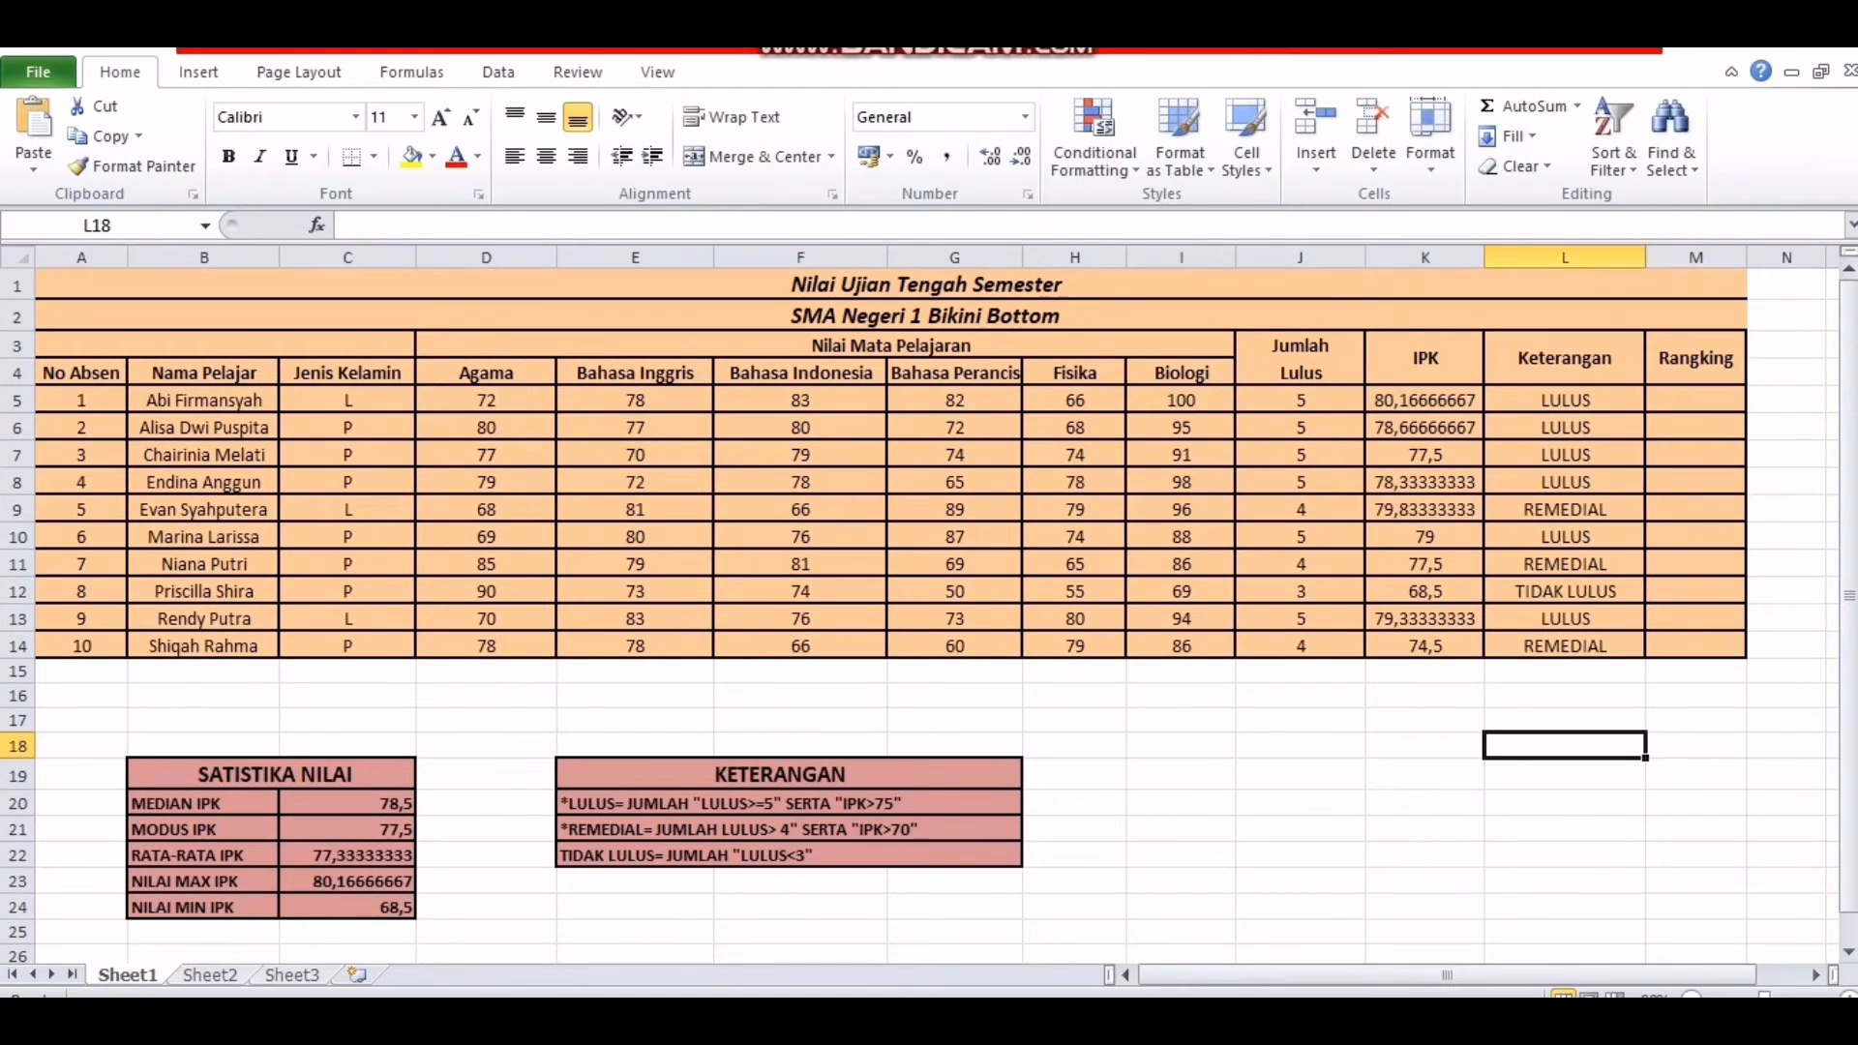
Enter =RANK(K5;K5:K14) in Rangking cell M5 to rank the first student by IPK
left_click(1696, 400)
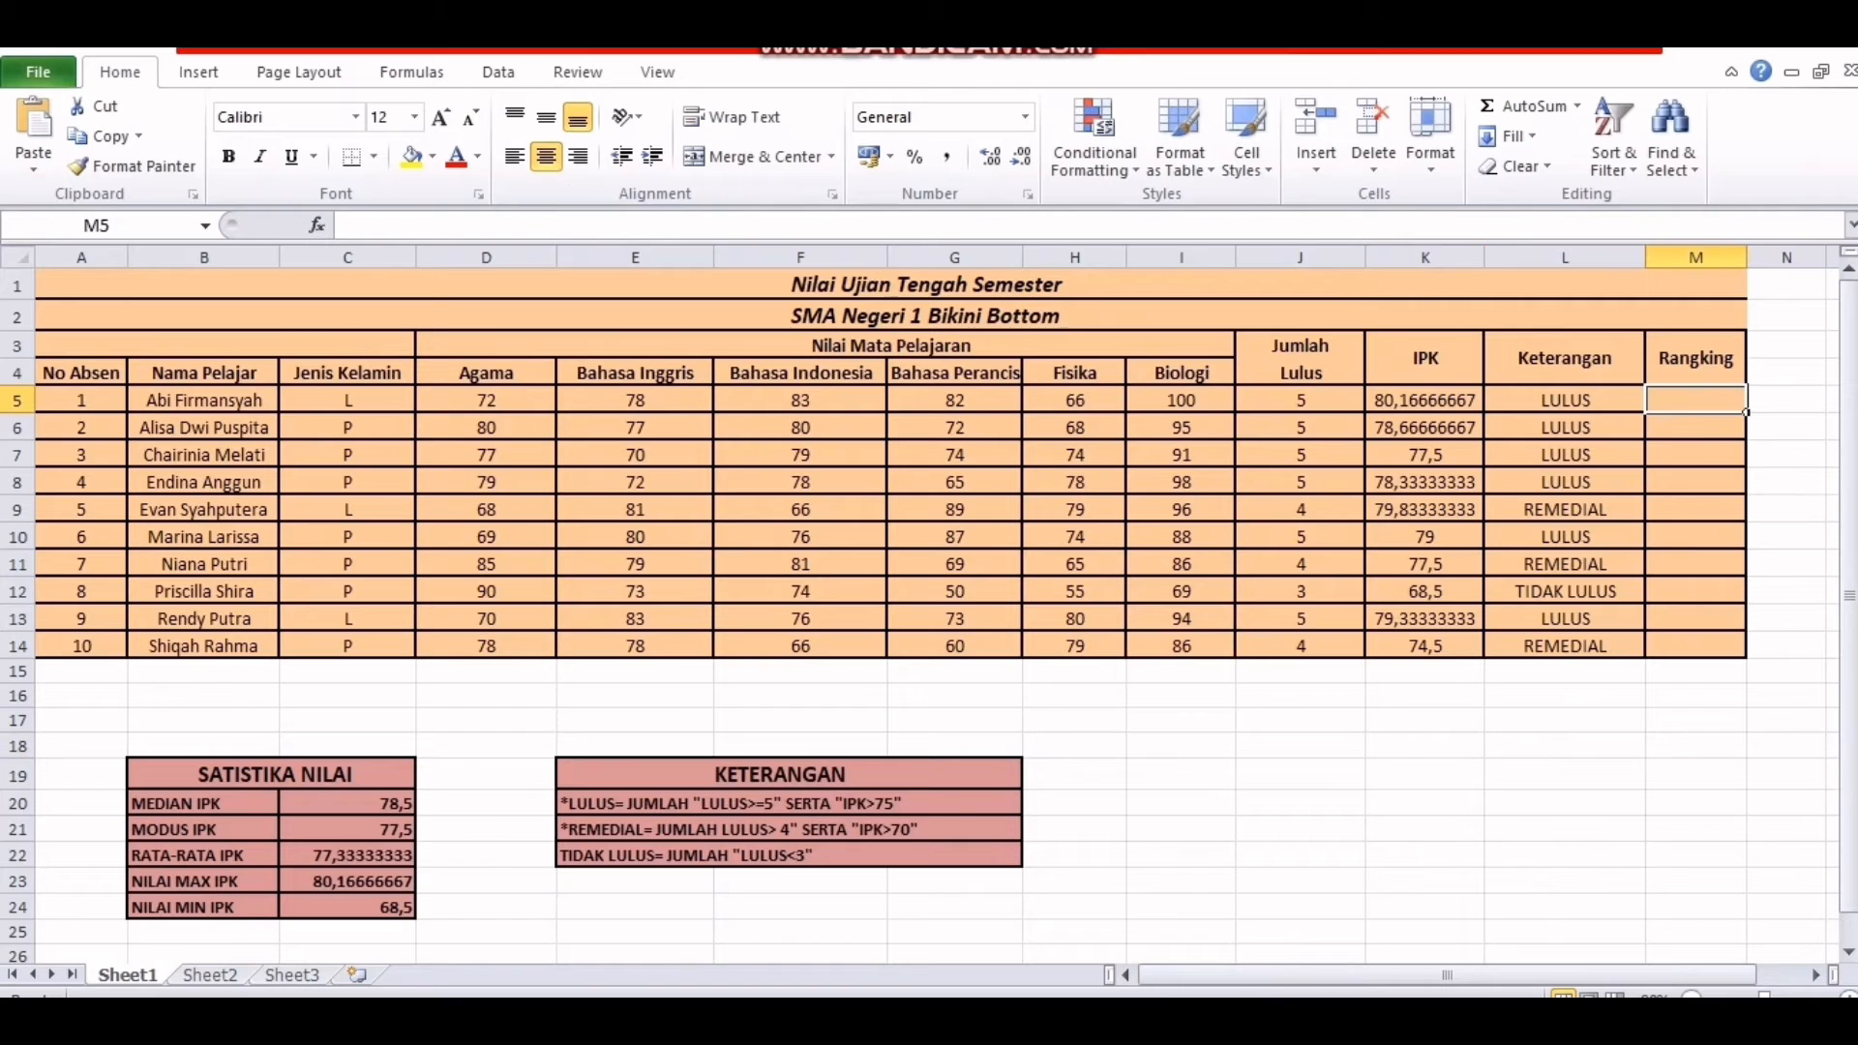
type("=RAN")
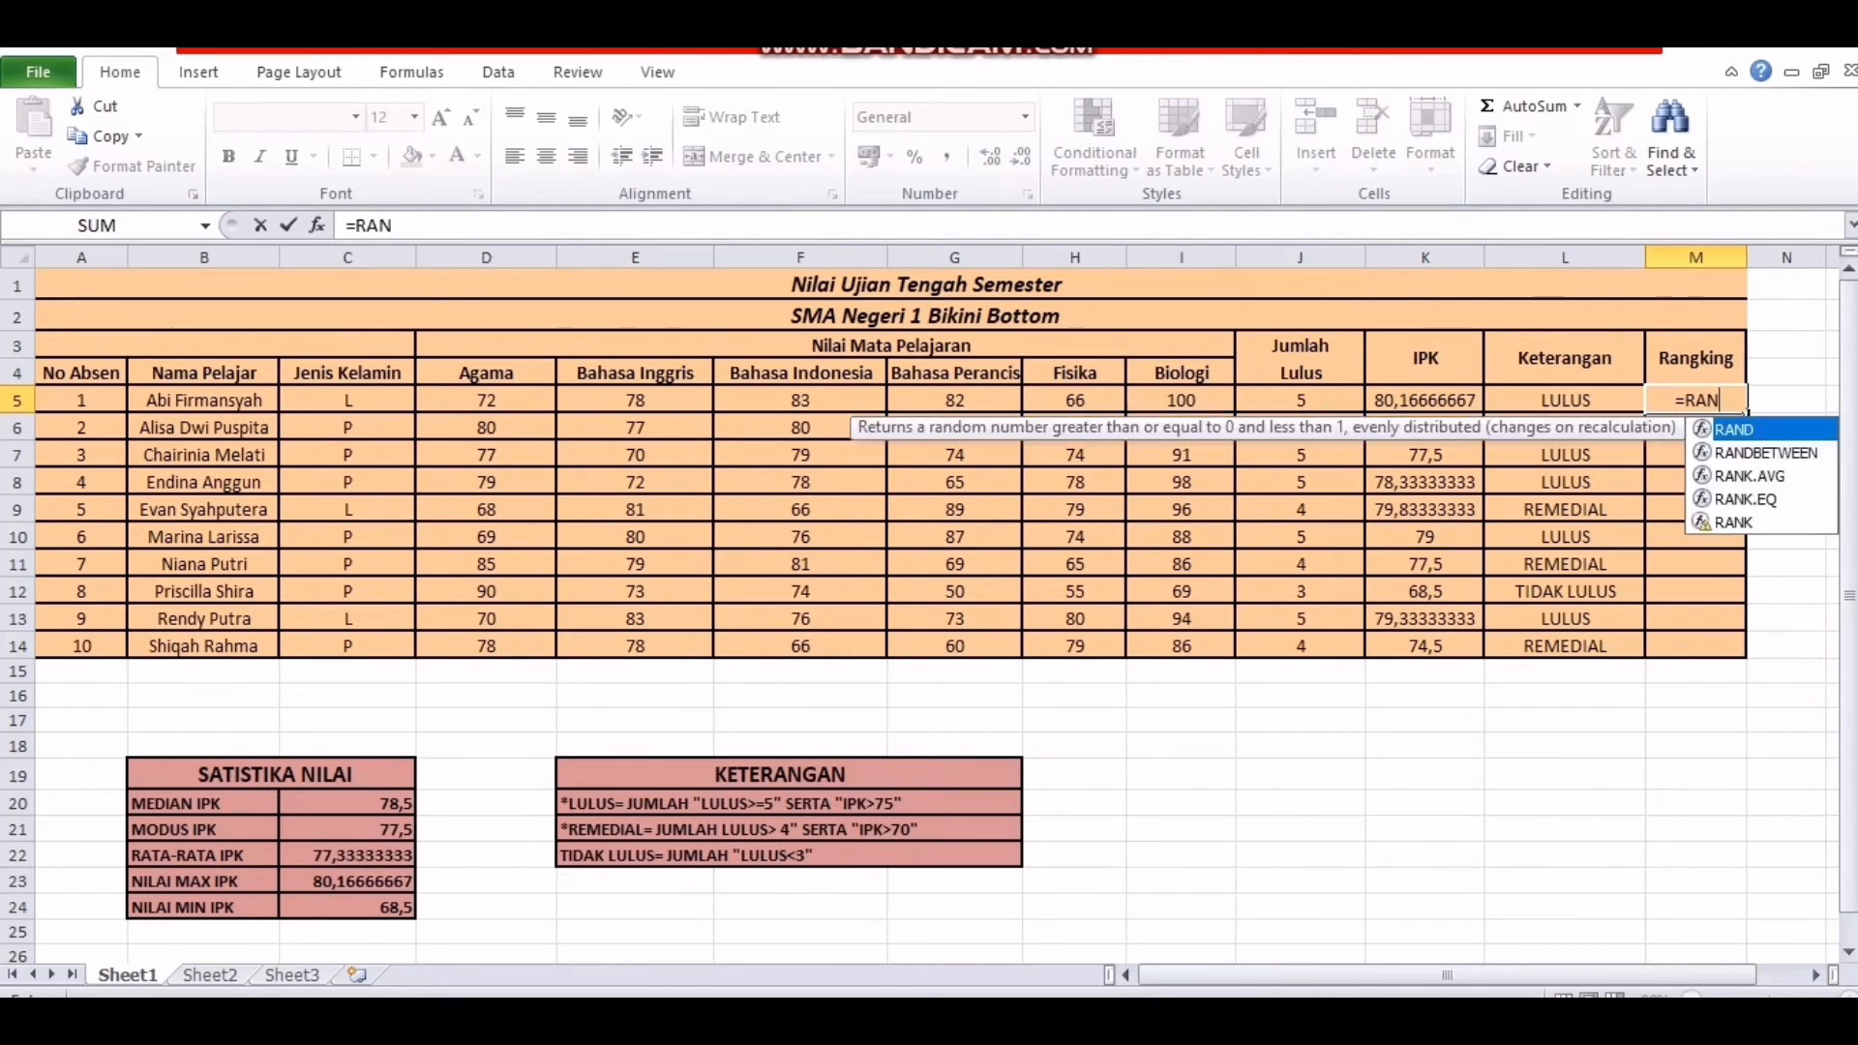
type("K")
key("Down")
key("Down")
key("Tab")
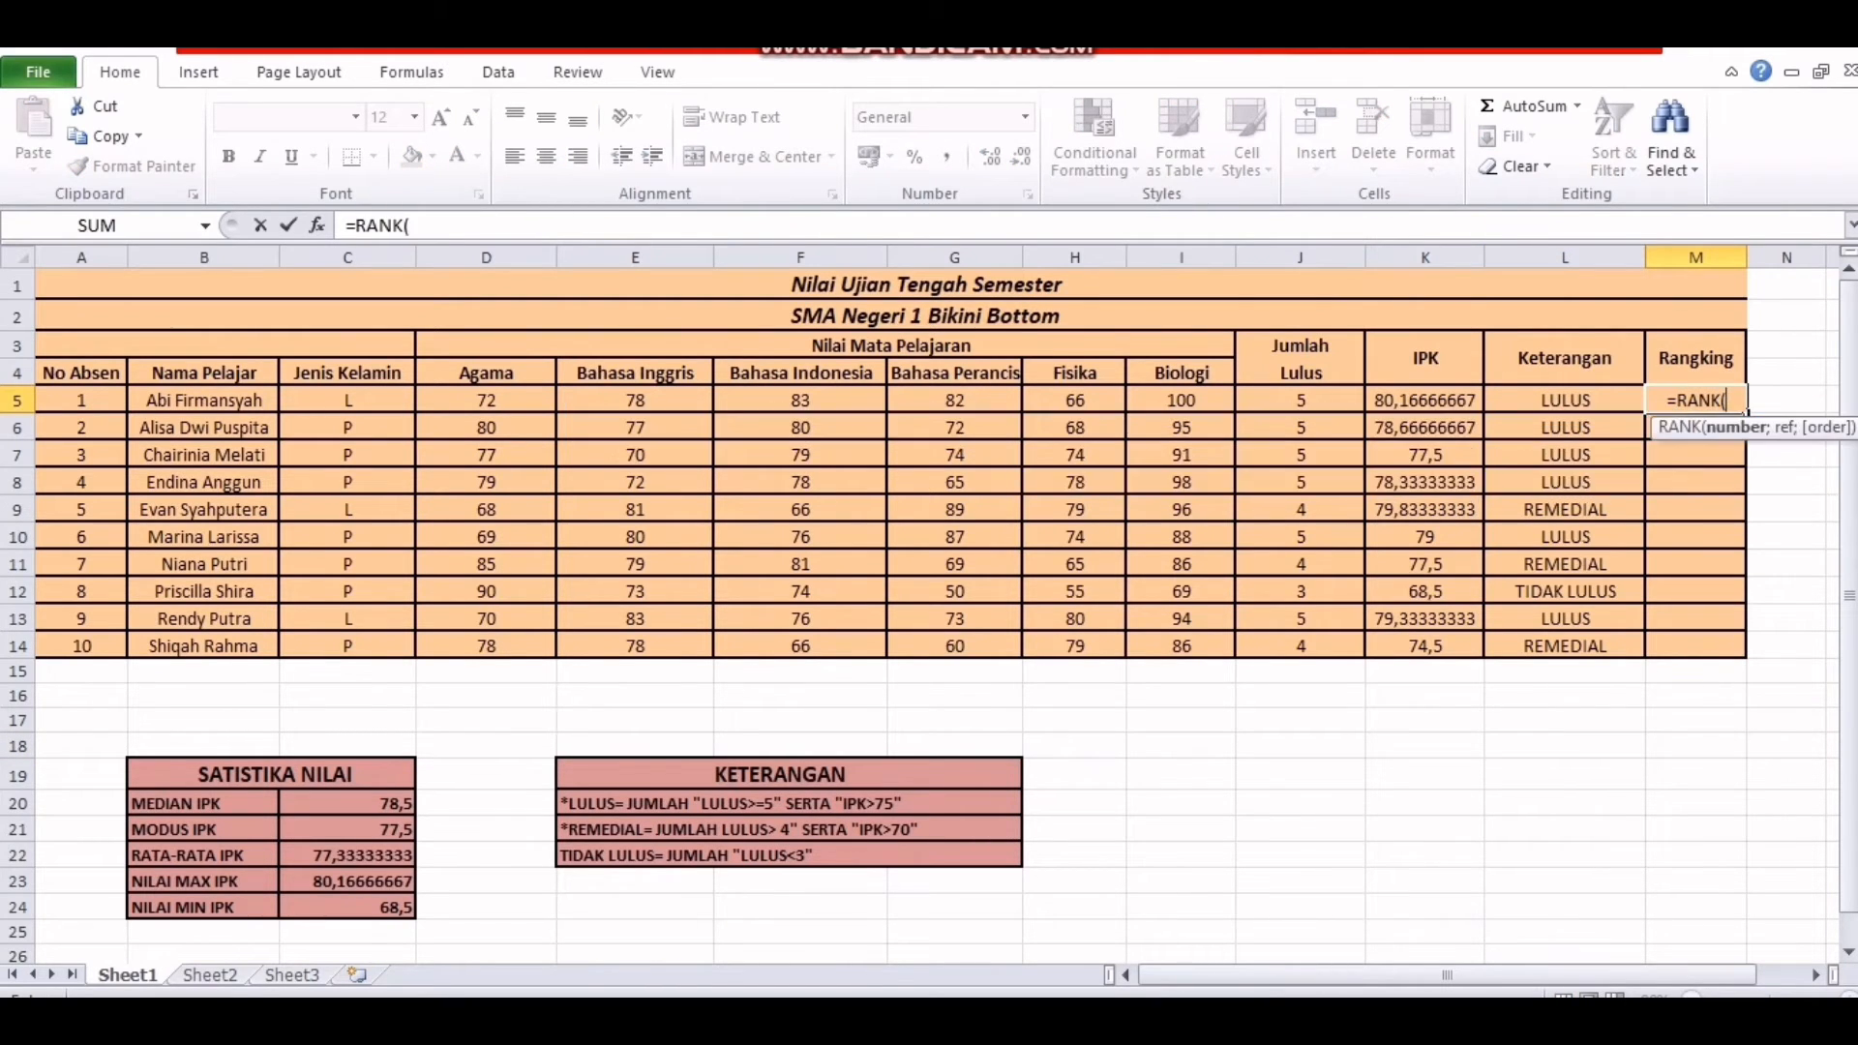
key("Left")
key("Left")
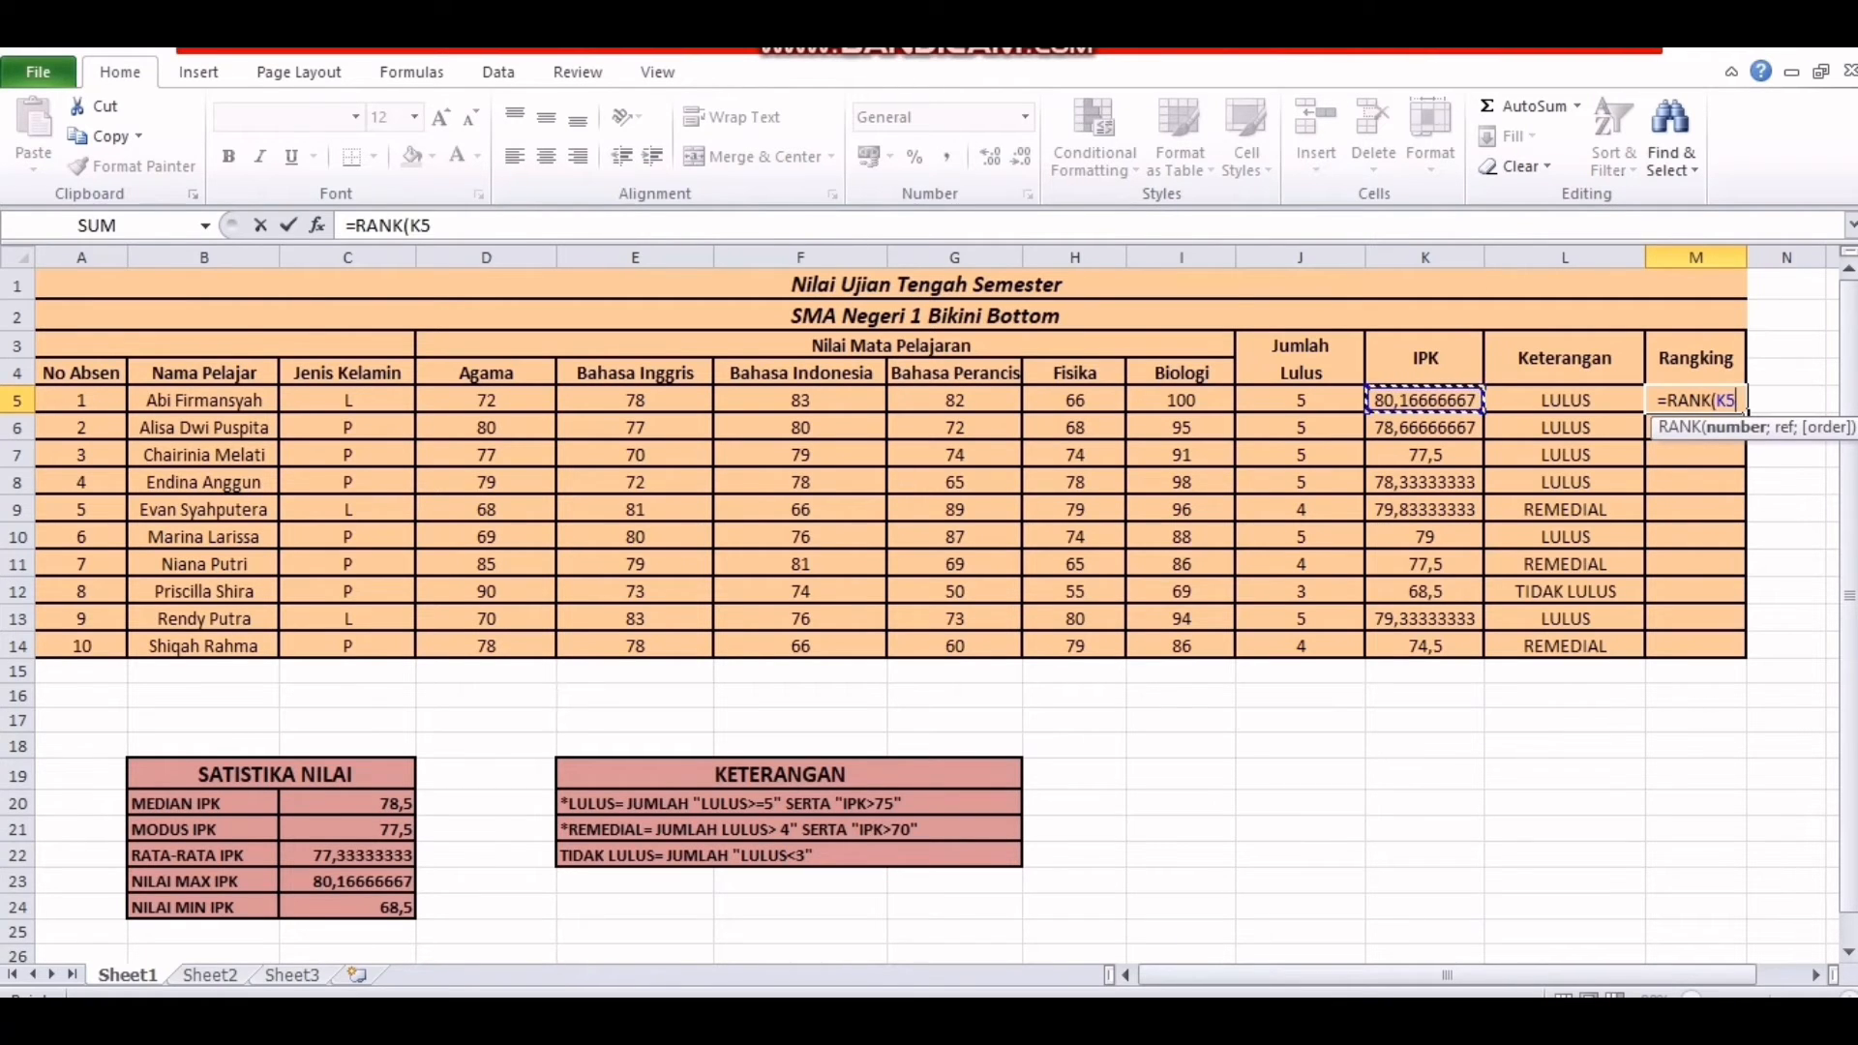
type(";")
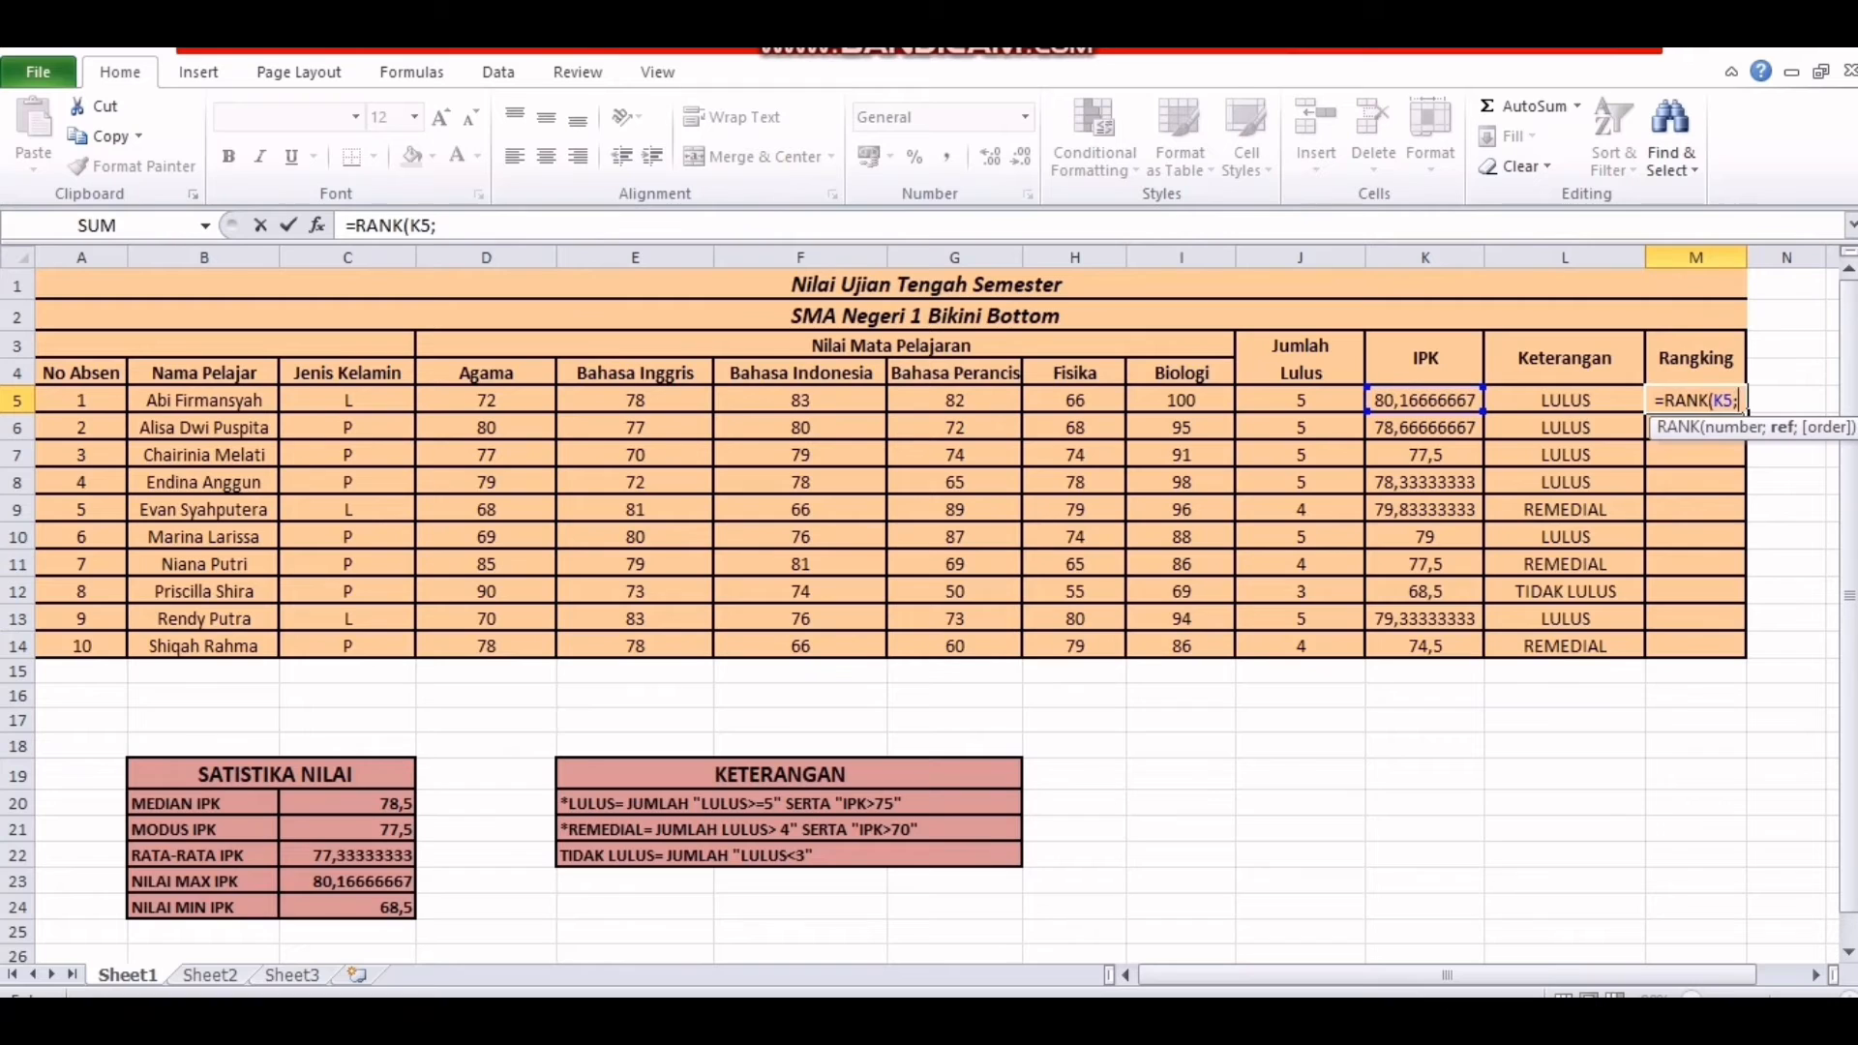
left_click_drag(1424, 400, 1425, 645)
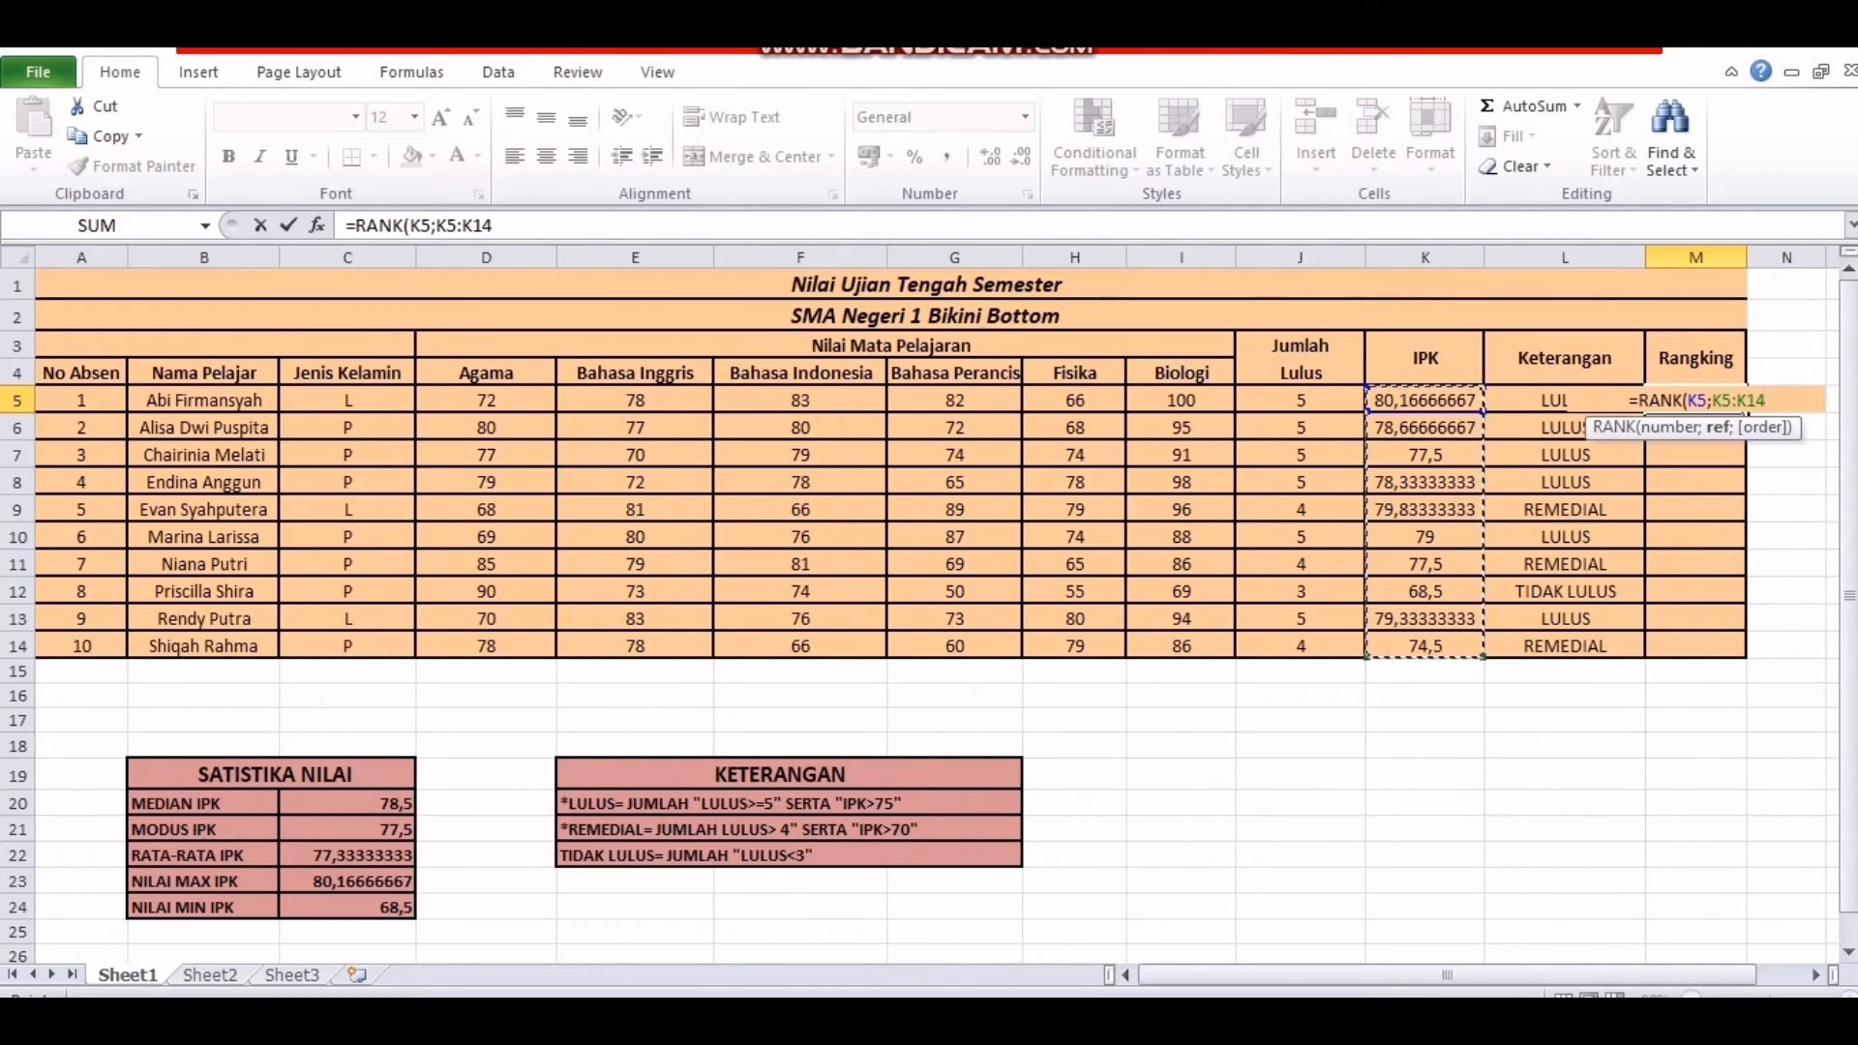
type(")")
key("Return")
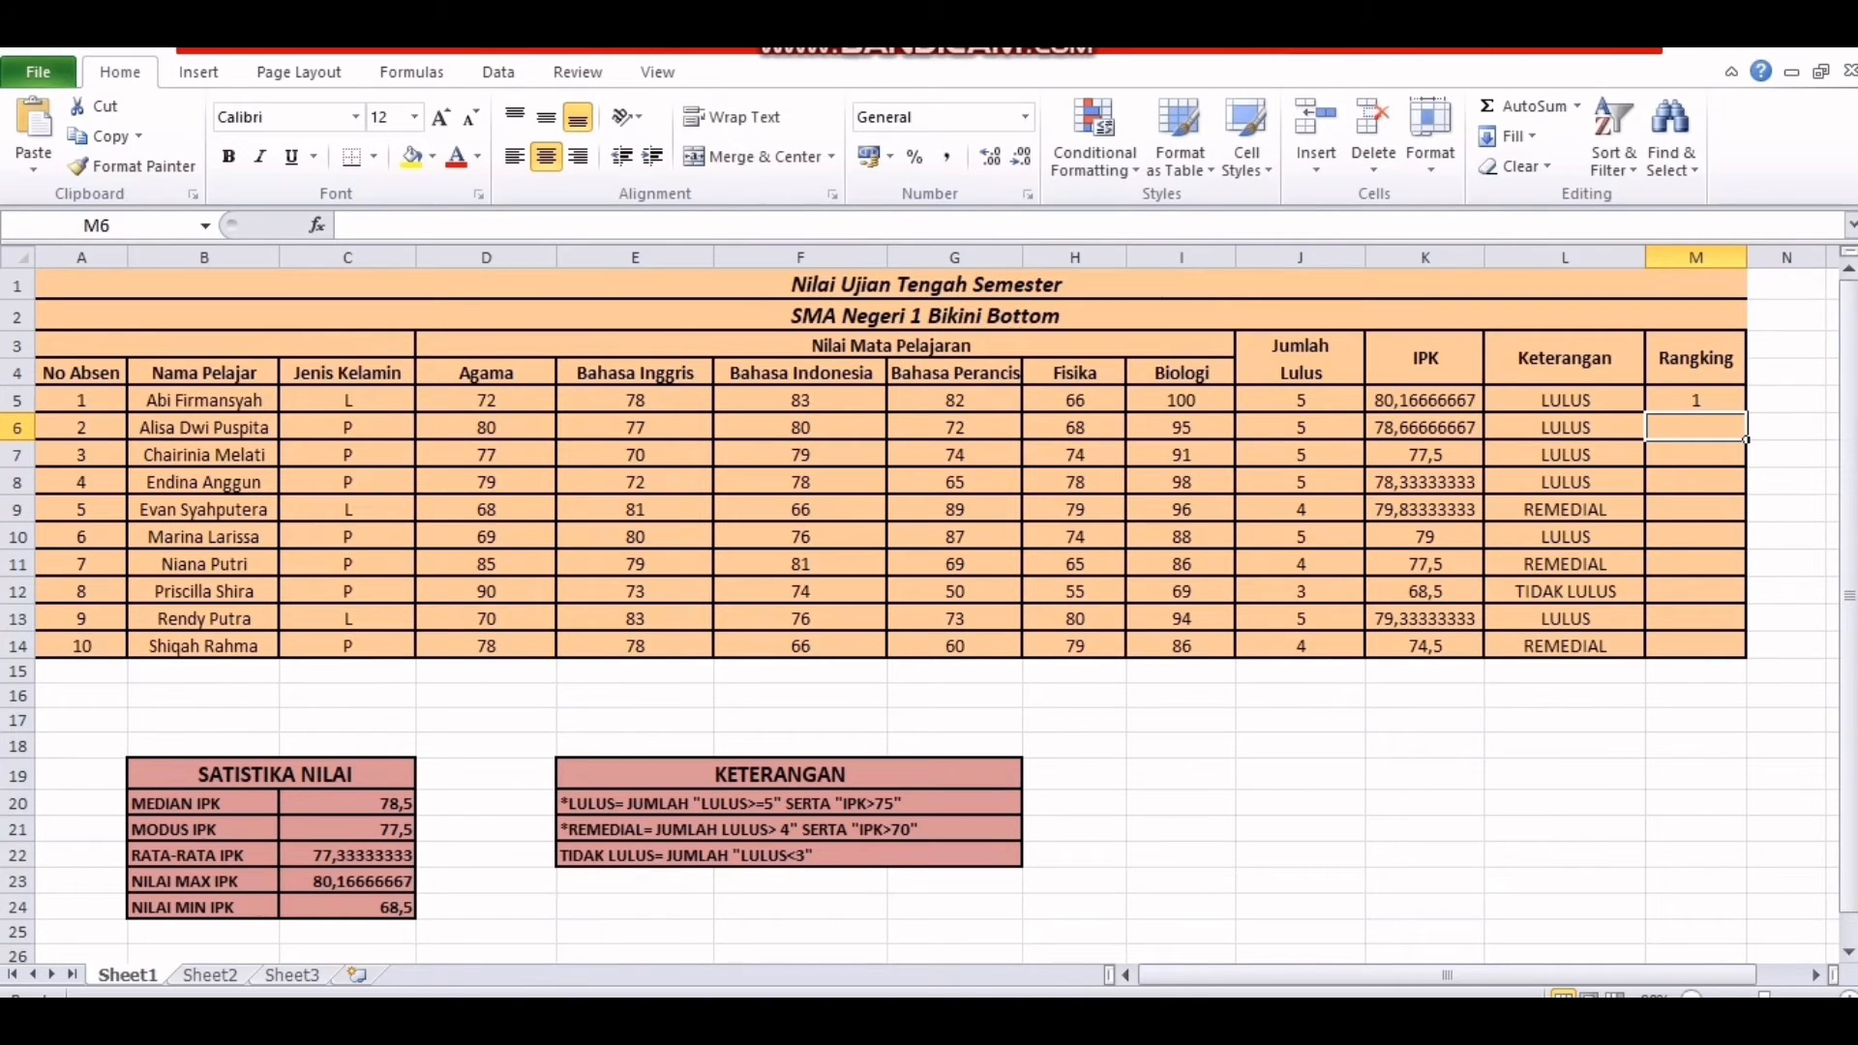
Enter =RANK(K6;K5:K14) in Rangking cell M6 to rank the second student by IPK
type("=")
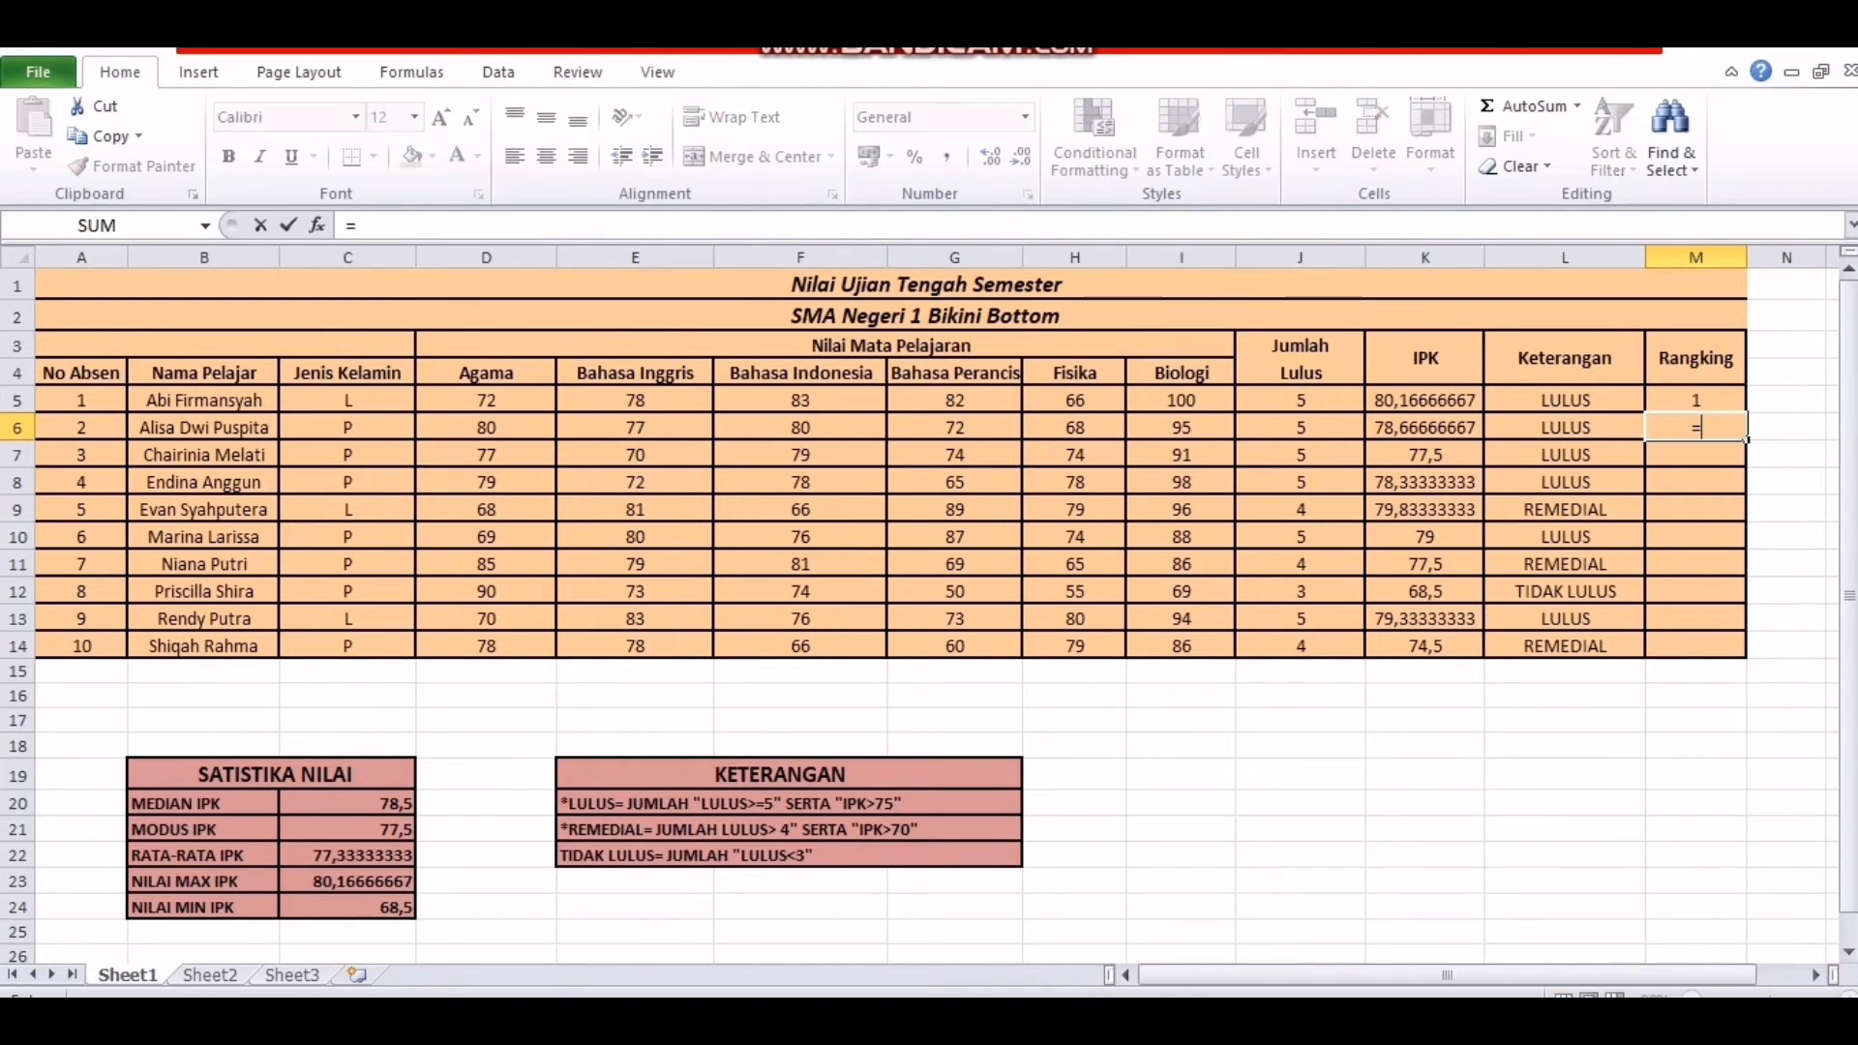
type("RANK")
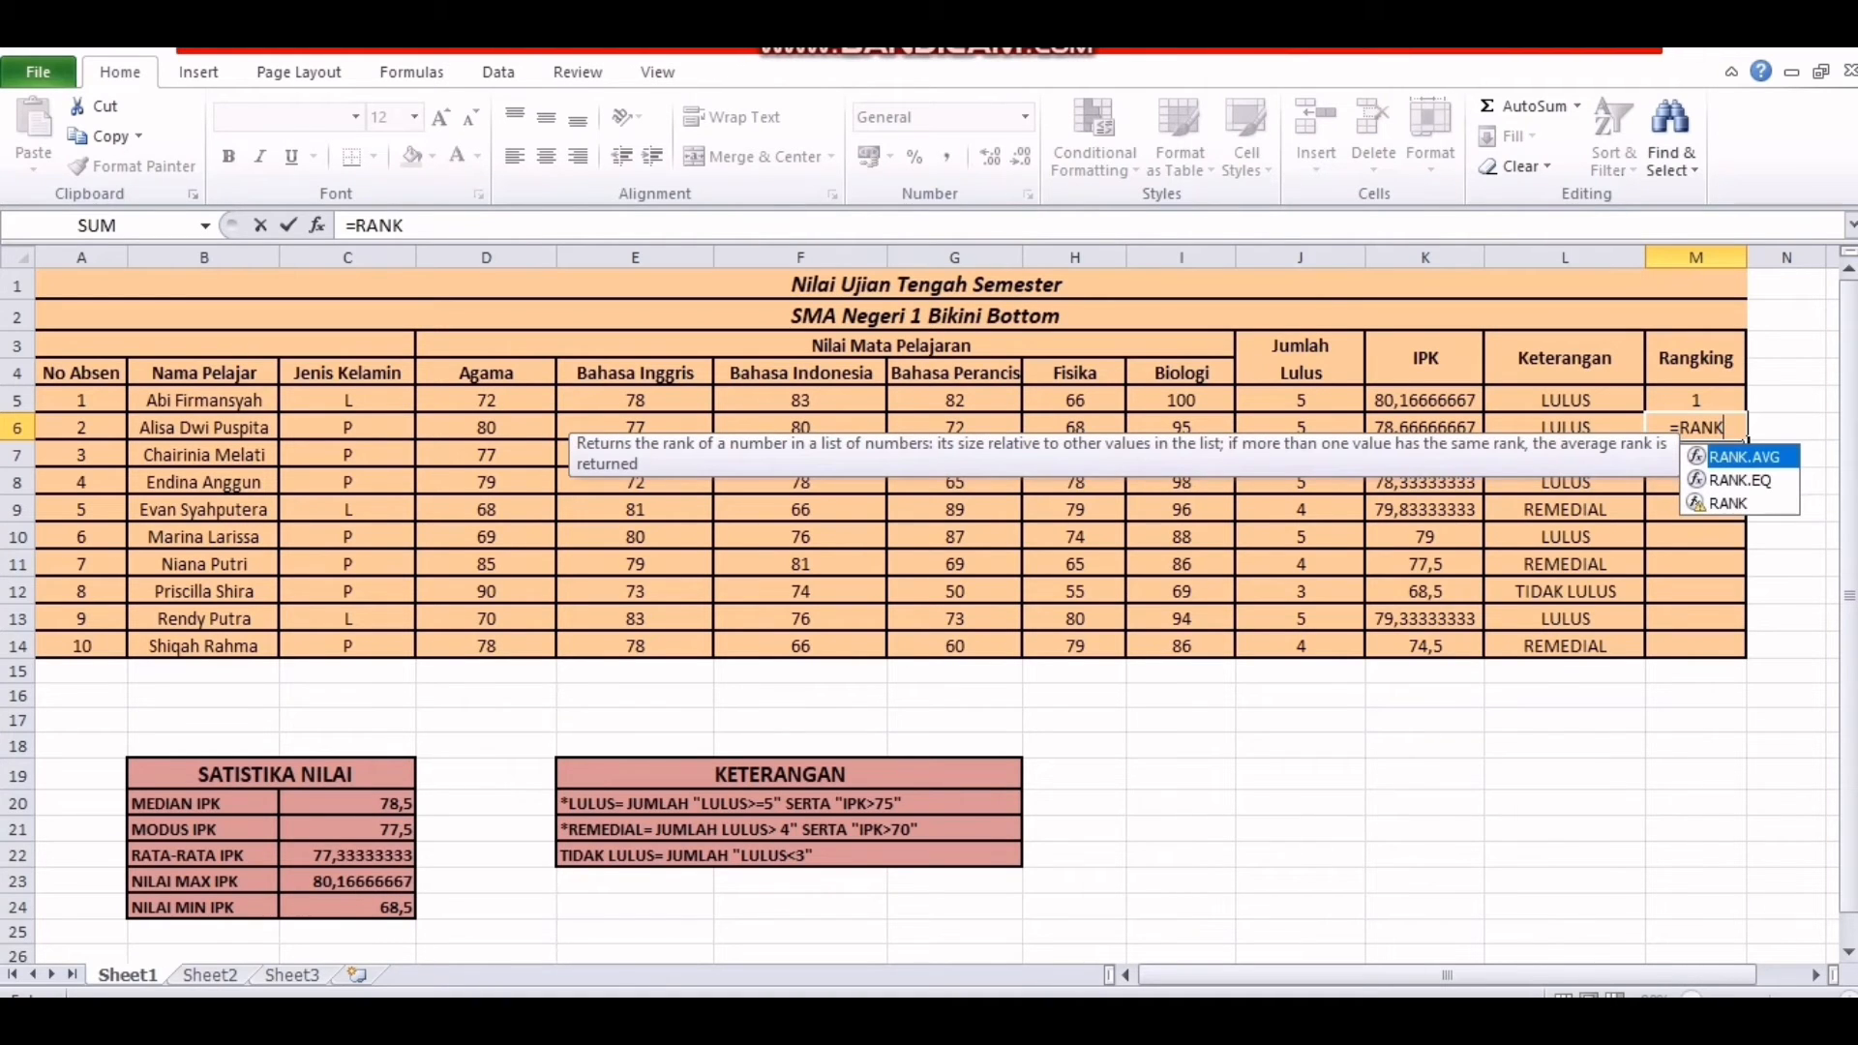
key("Down")
key("Down")
key("Tab")
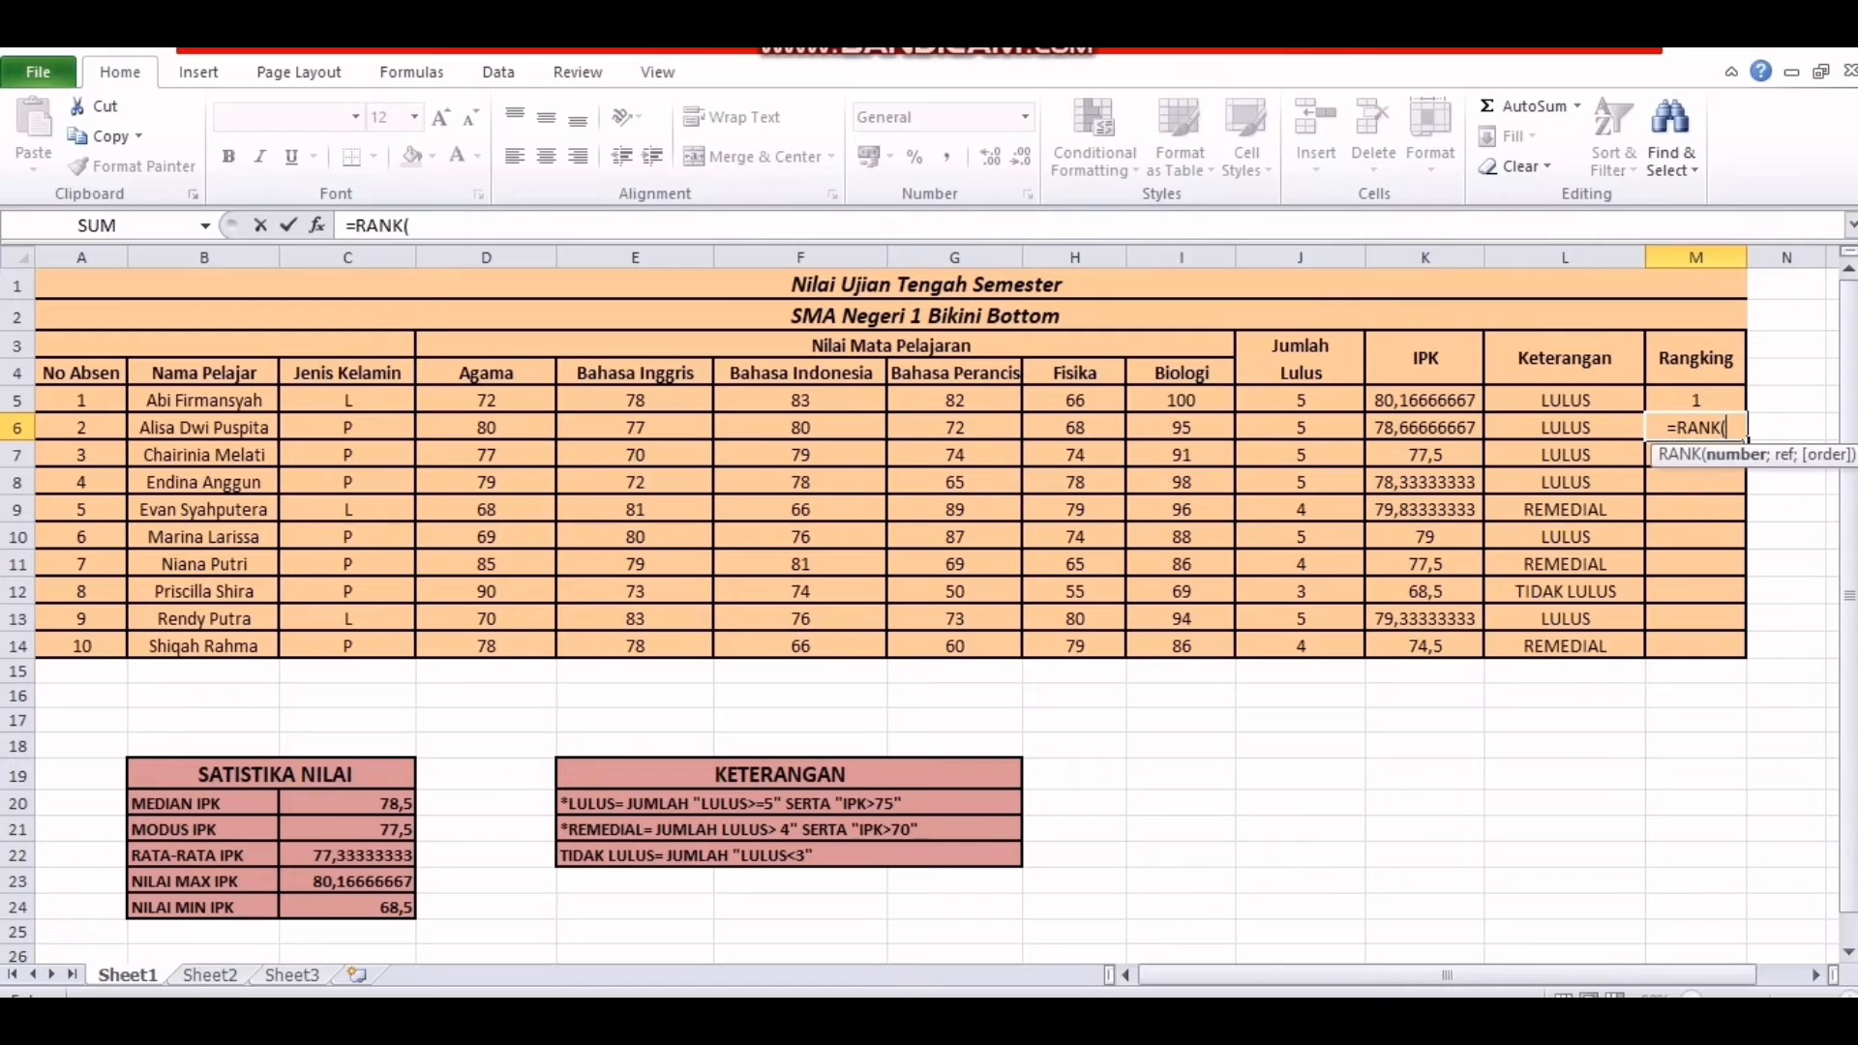
left_click(1425, 428)
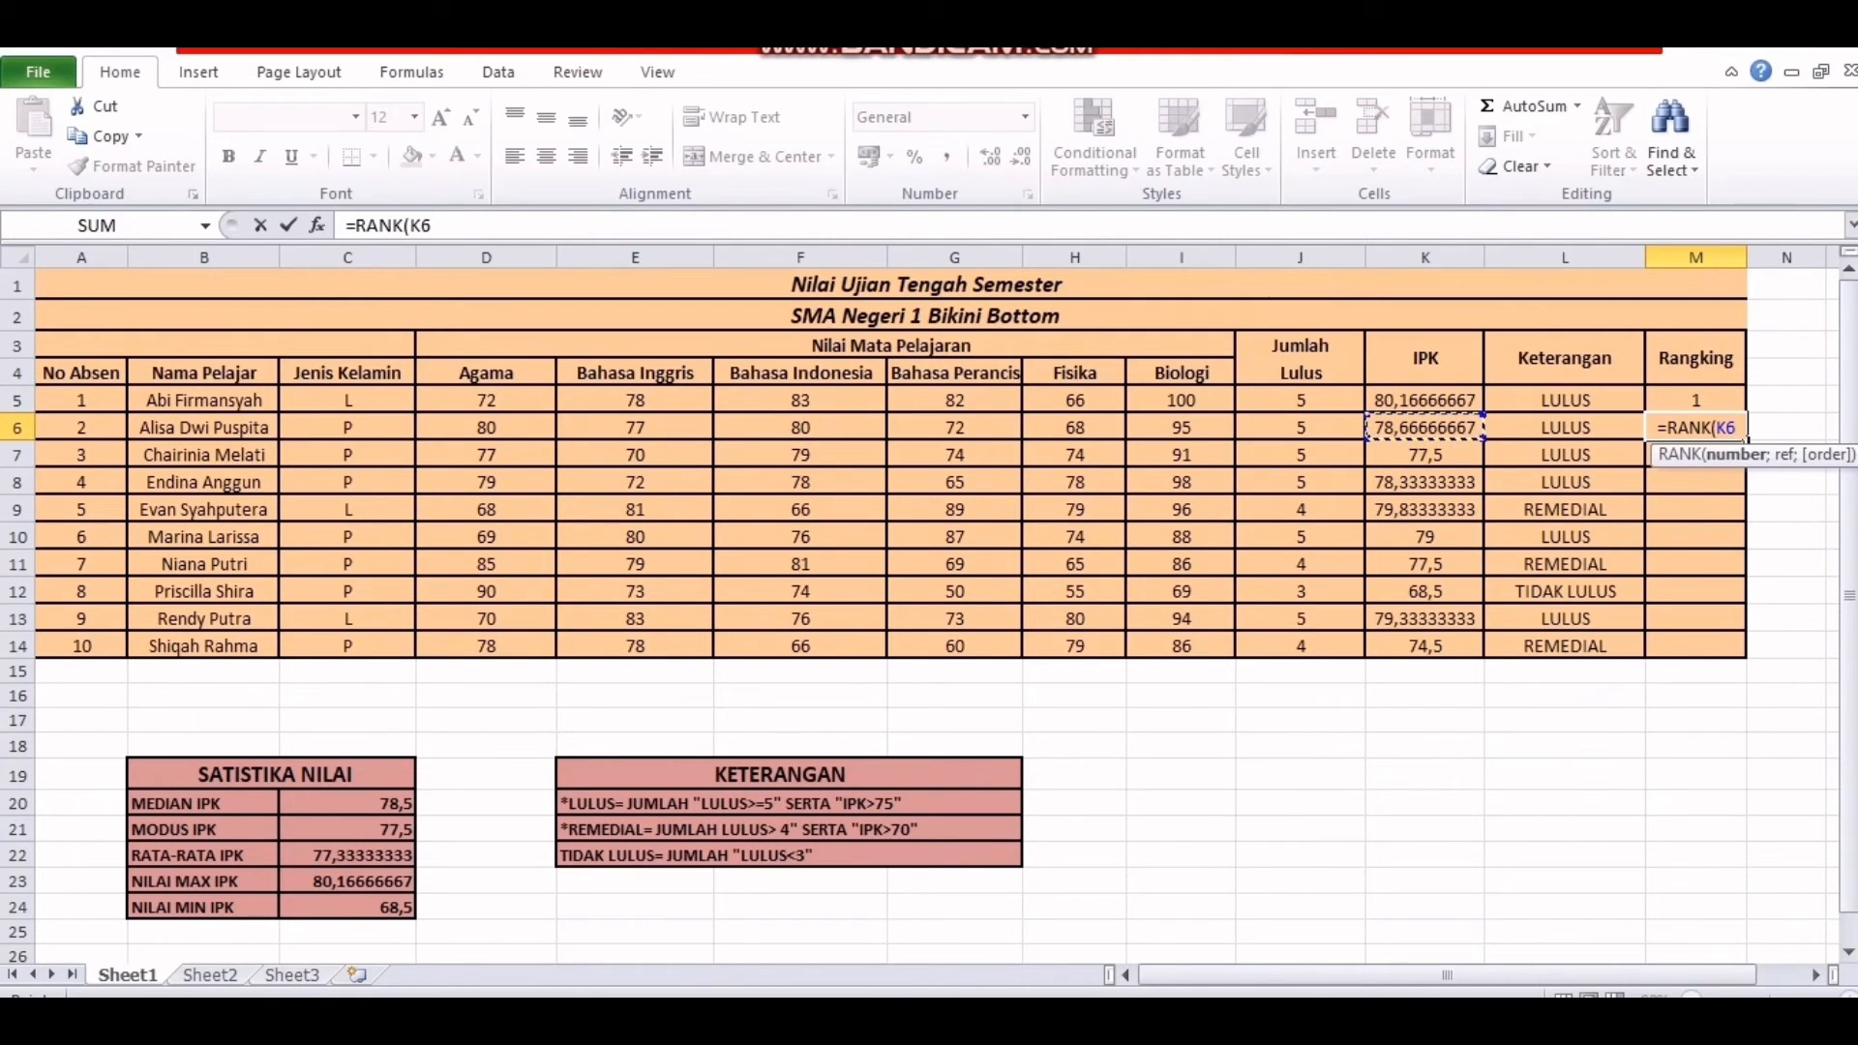
type(";")
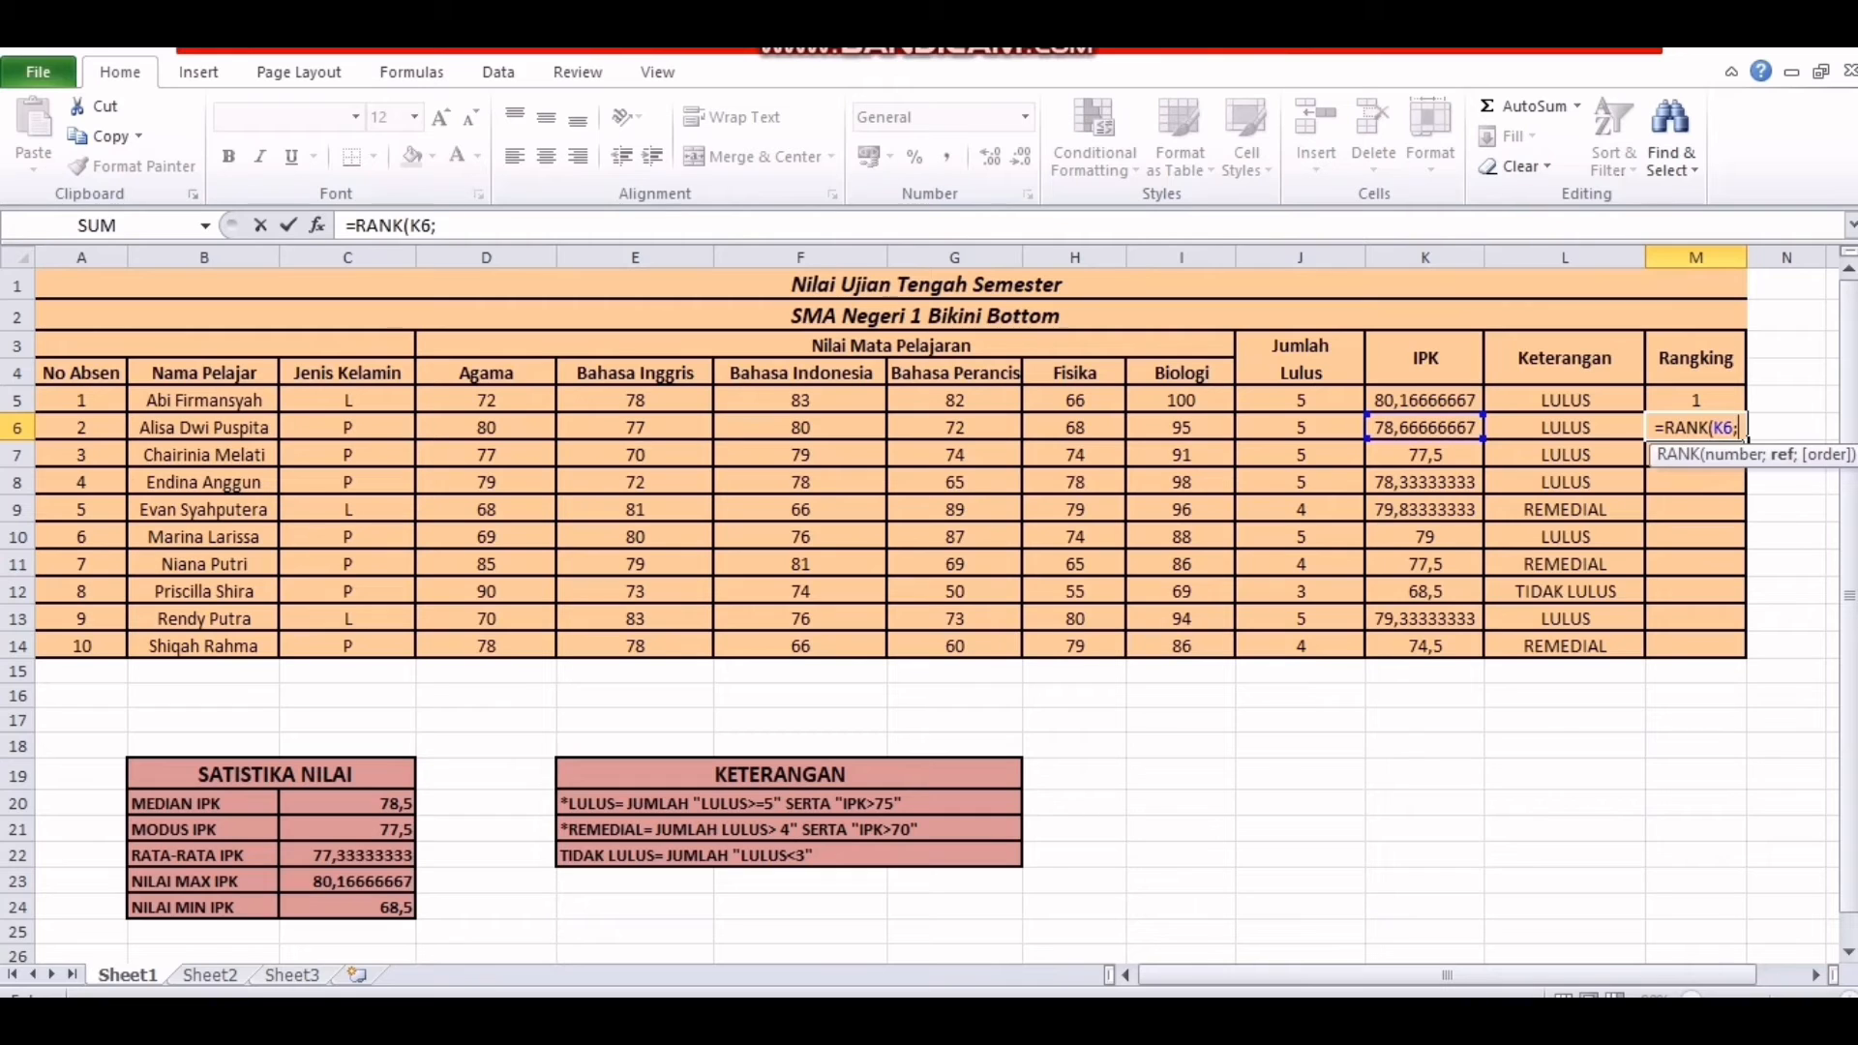
left_click_drag(1425, 400, 1452, 647)
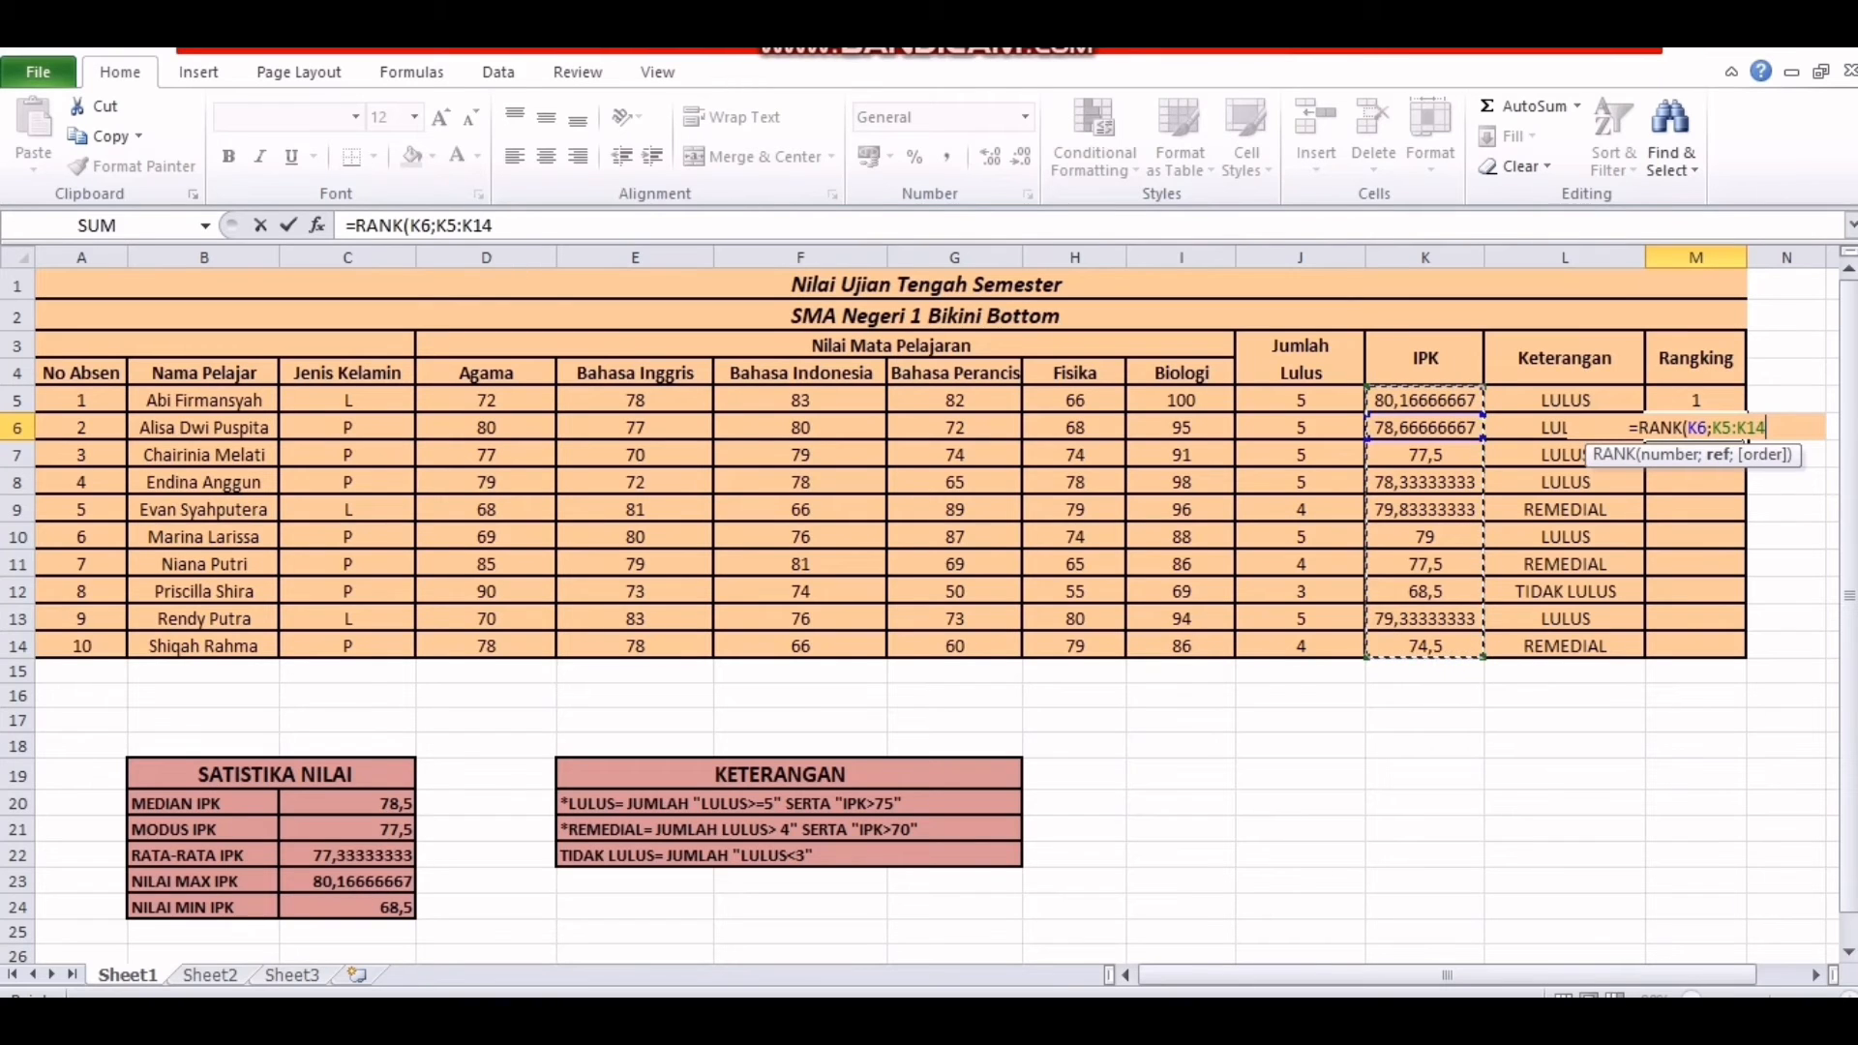
type(")")
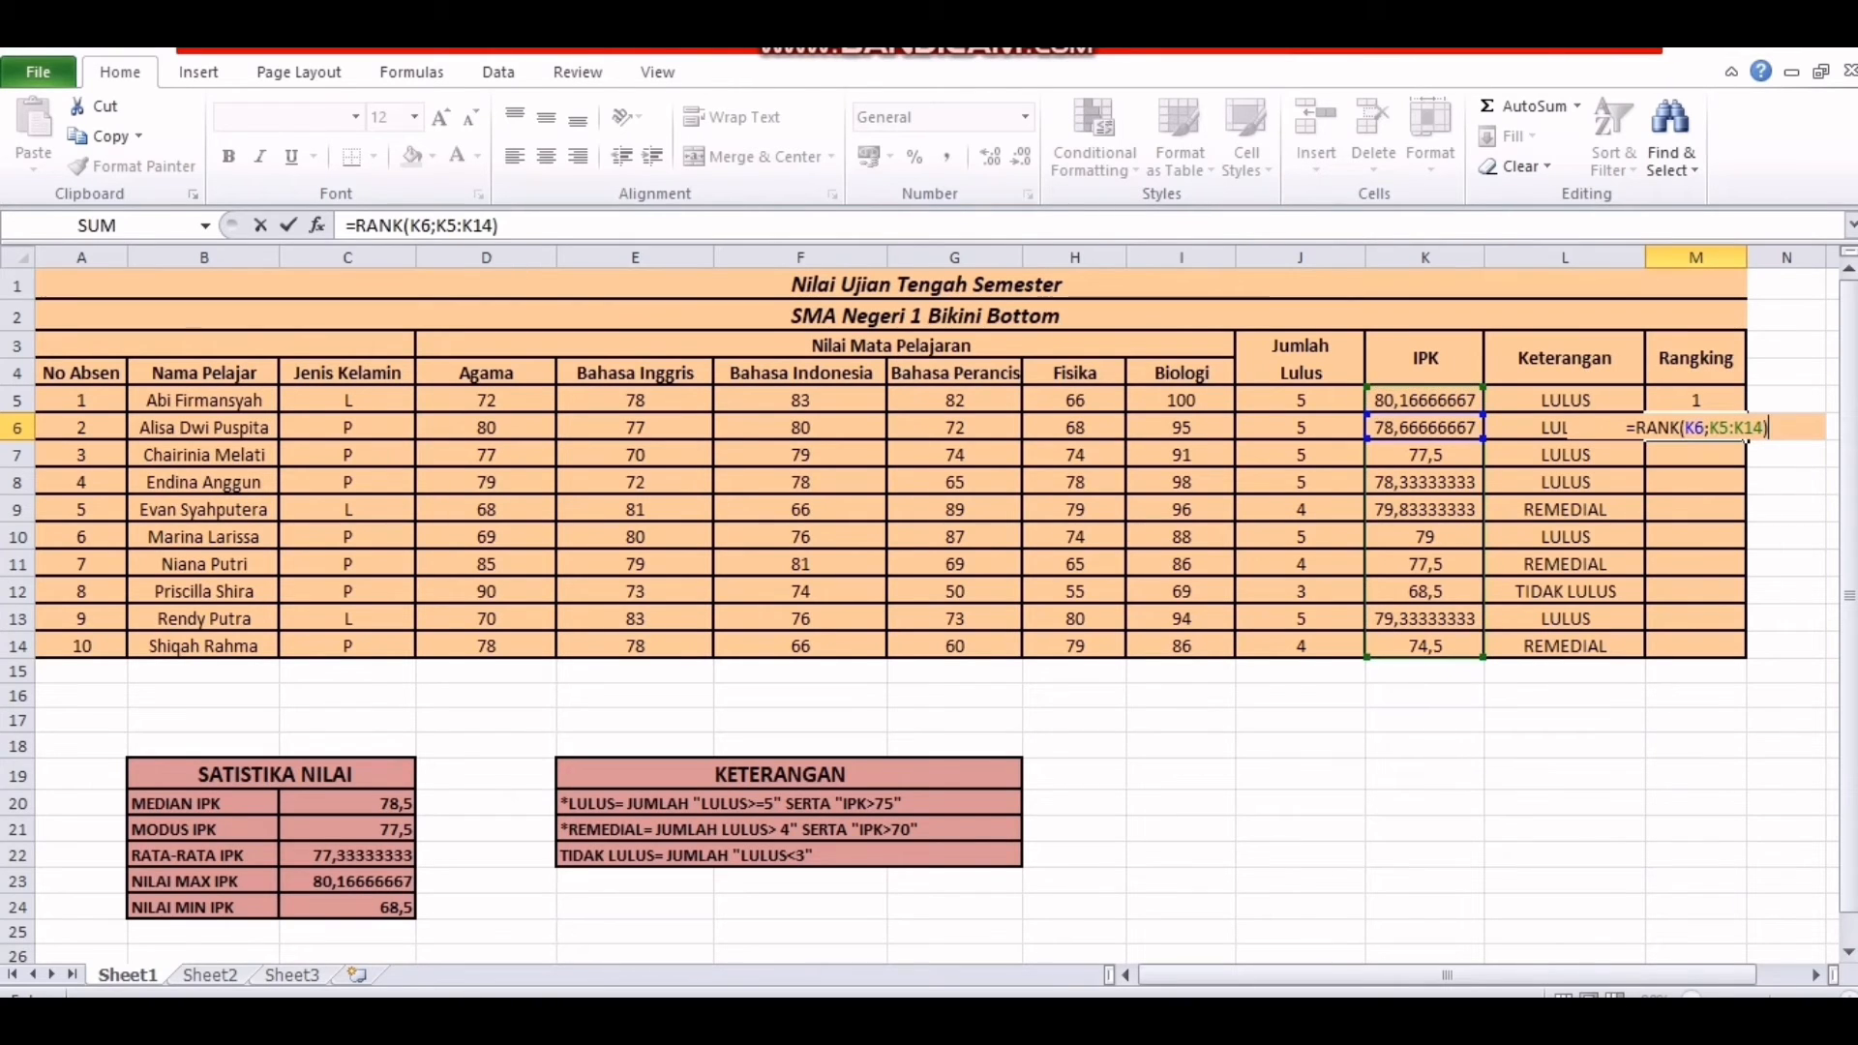
key("Return")
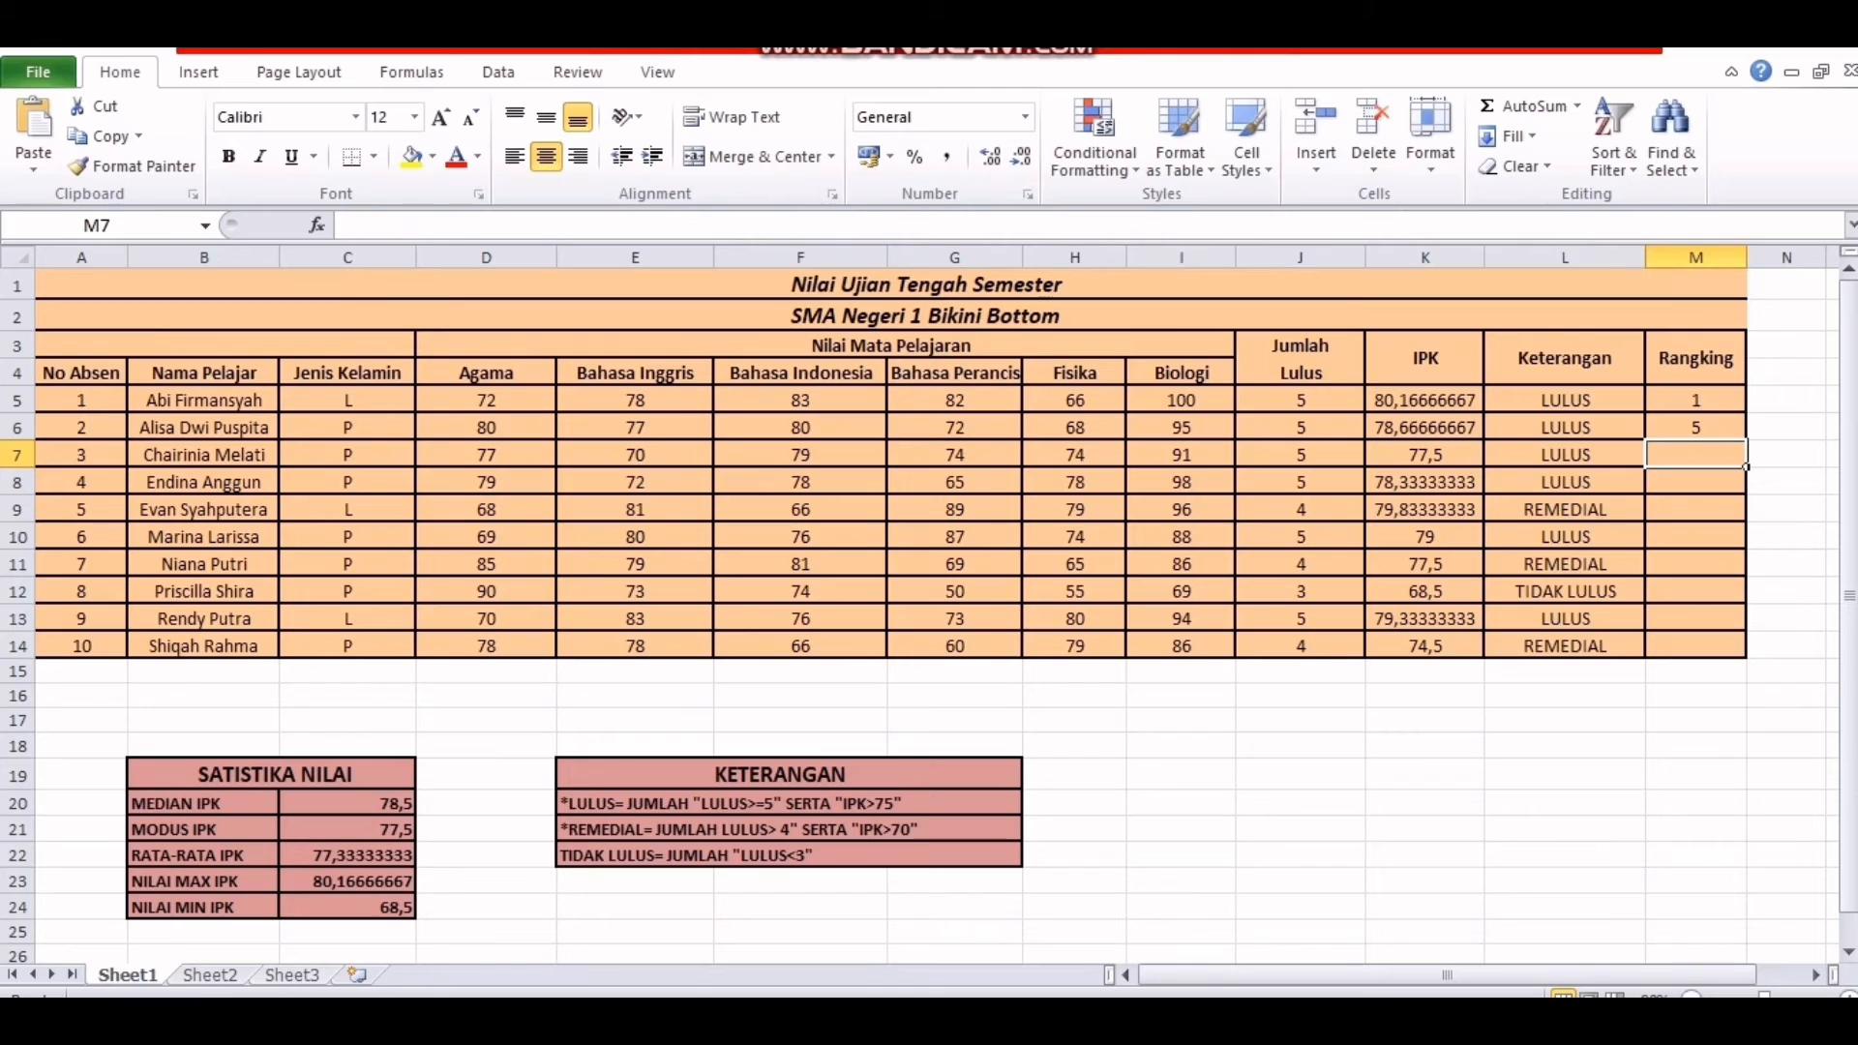
Fill the Rangking formula from M5 down the column for the remaining students
left_click(1695, 400)
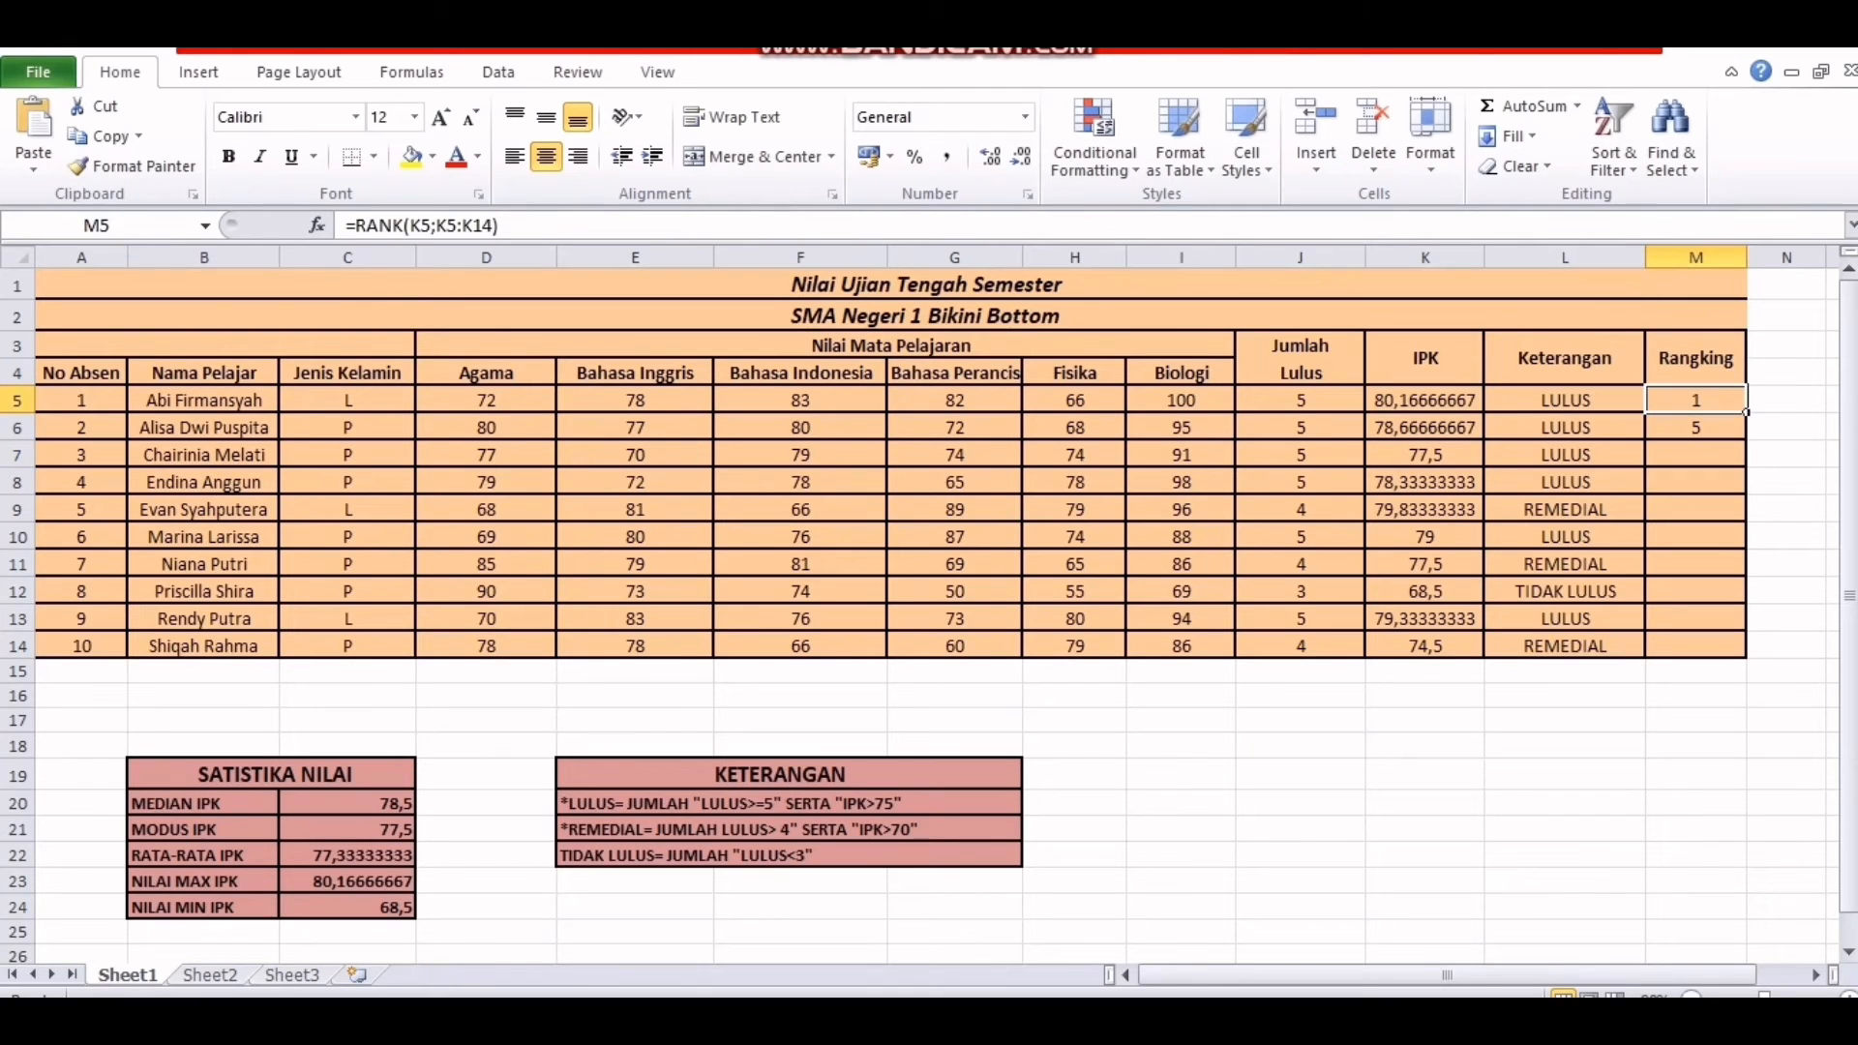
left_click_drag(1747, 412, 1742, 619)
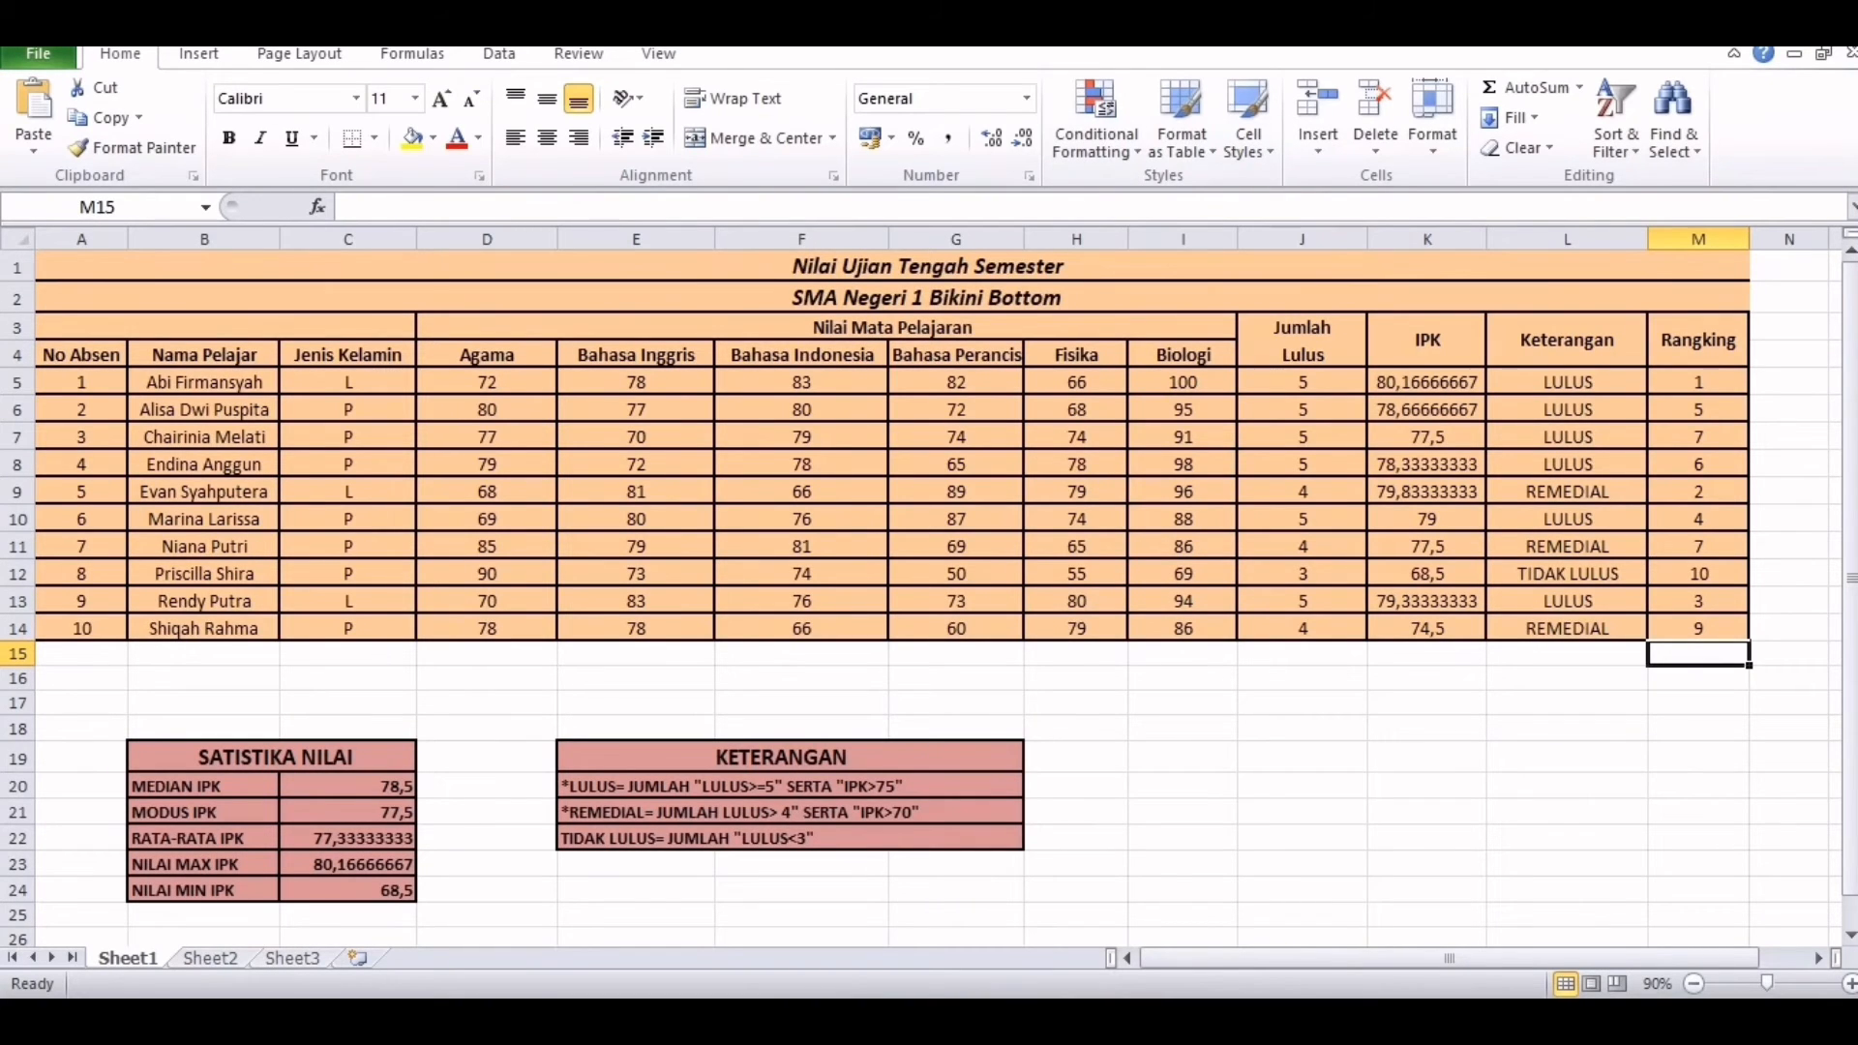
Clear the MEDIAN IPK formula in C20 and rebuild it as =MEDIAN(K5:K14)
left_click_drag(1851, 481, 1851, 507)
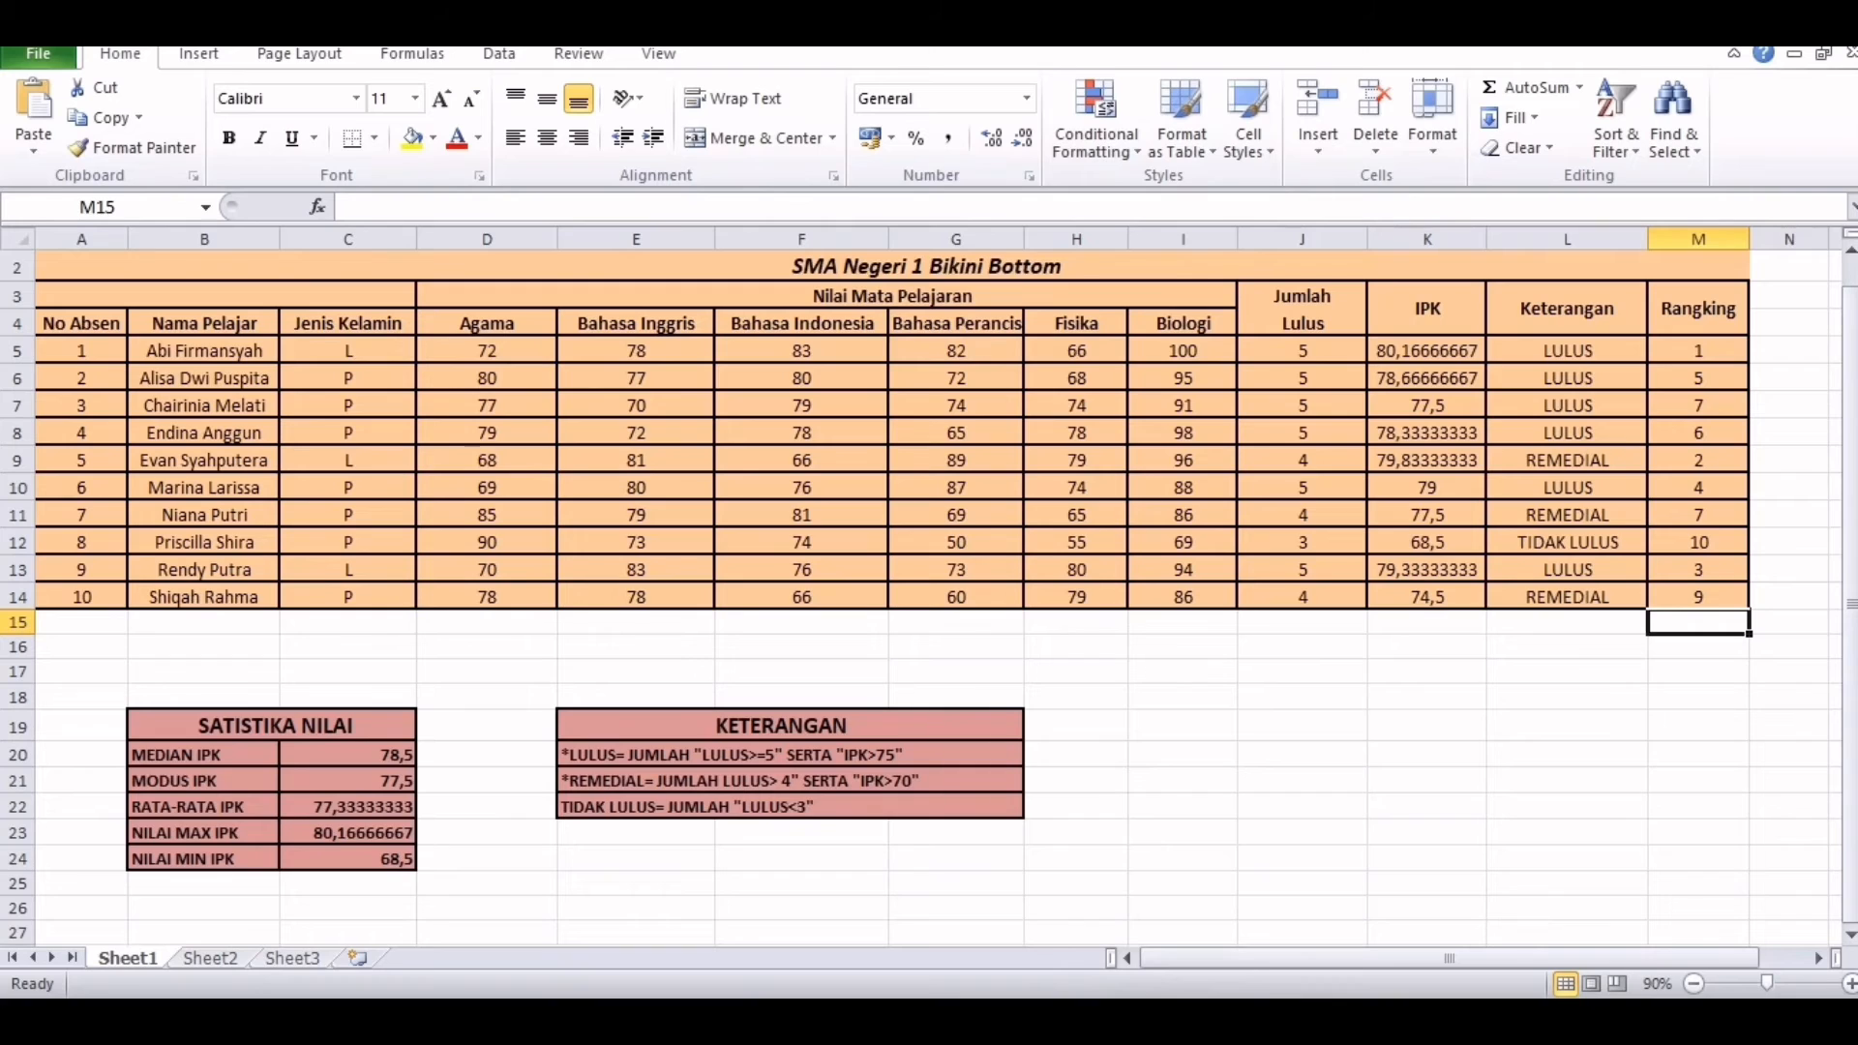
left_click(348, 755)
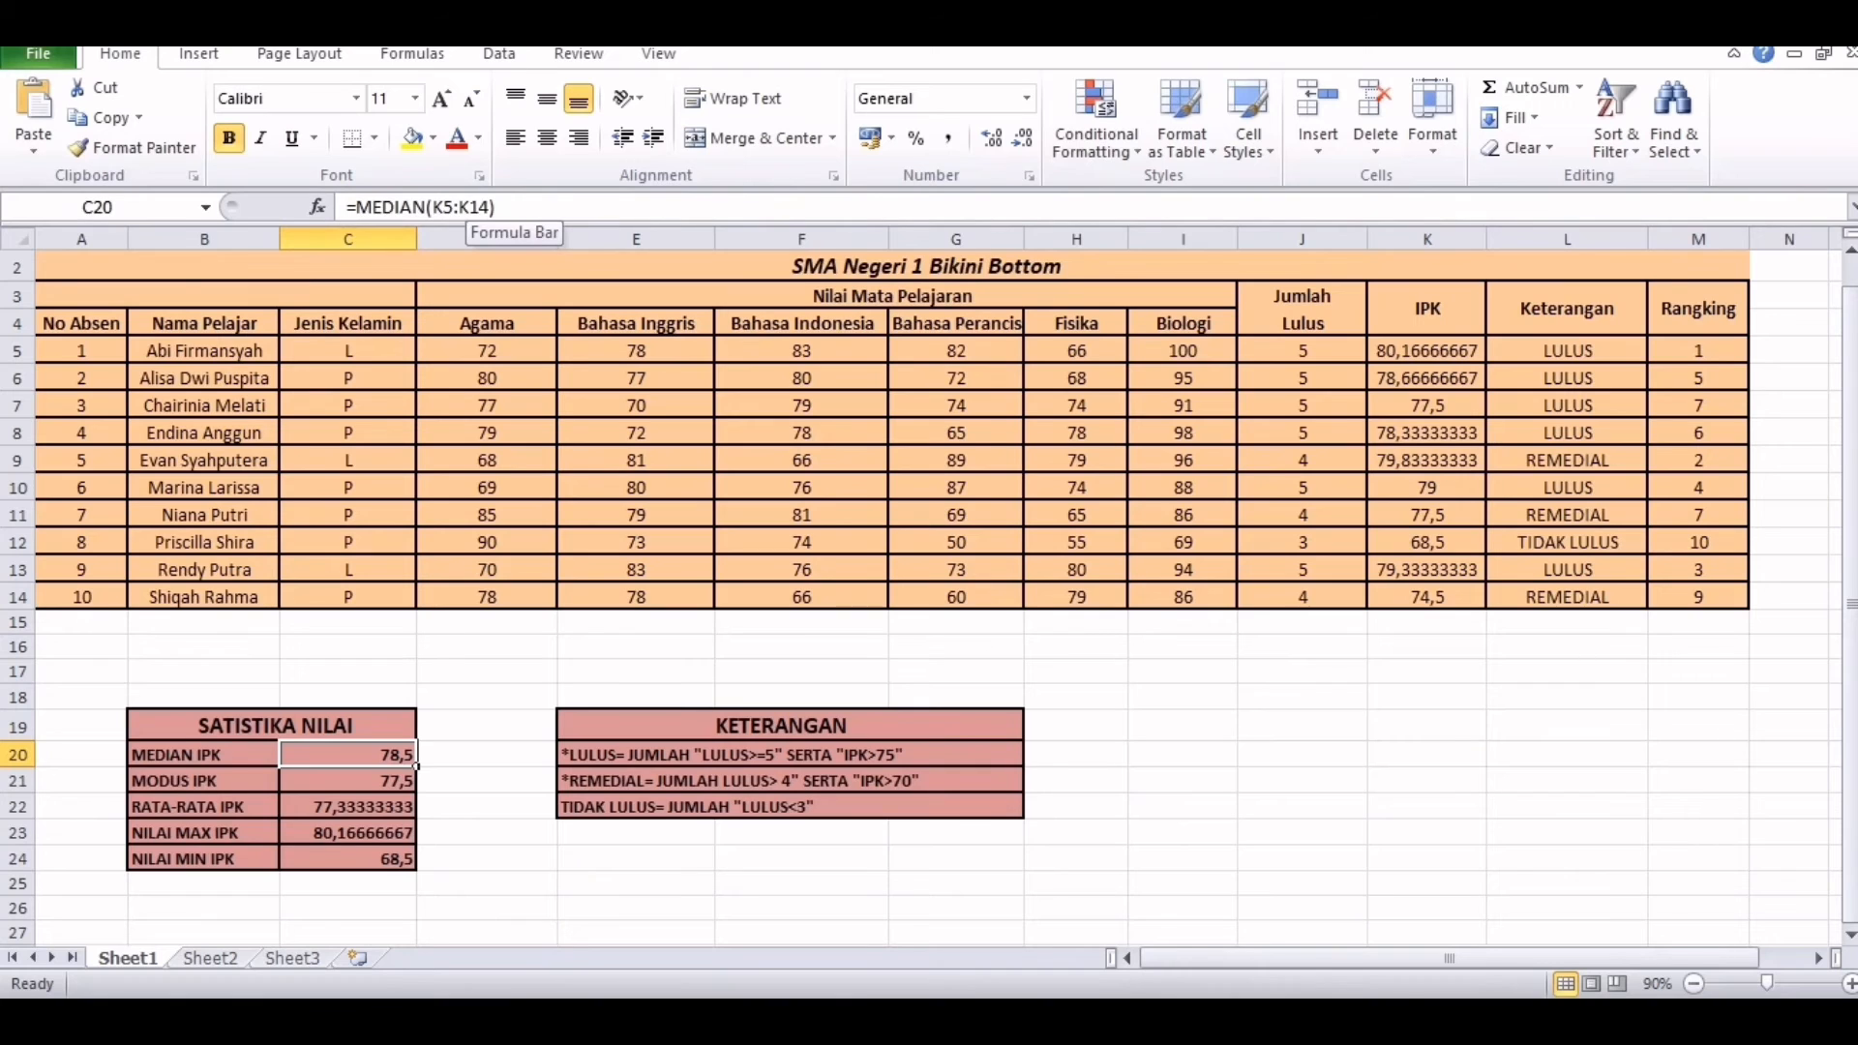
left_click_drag(497, 207, 347, 207)
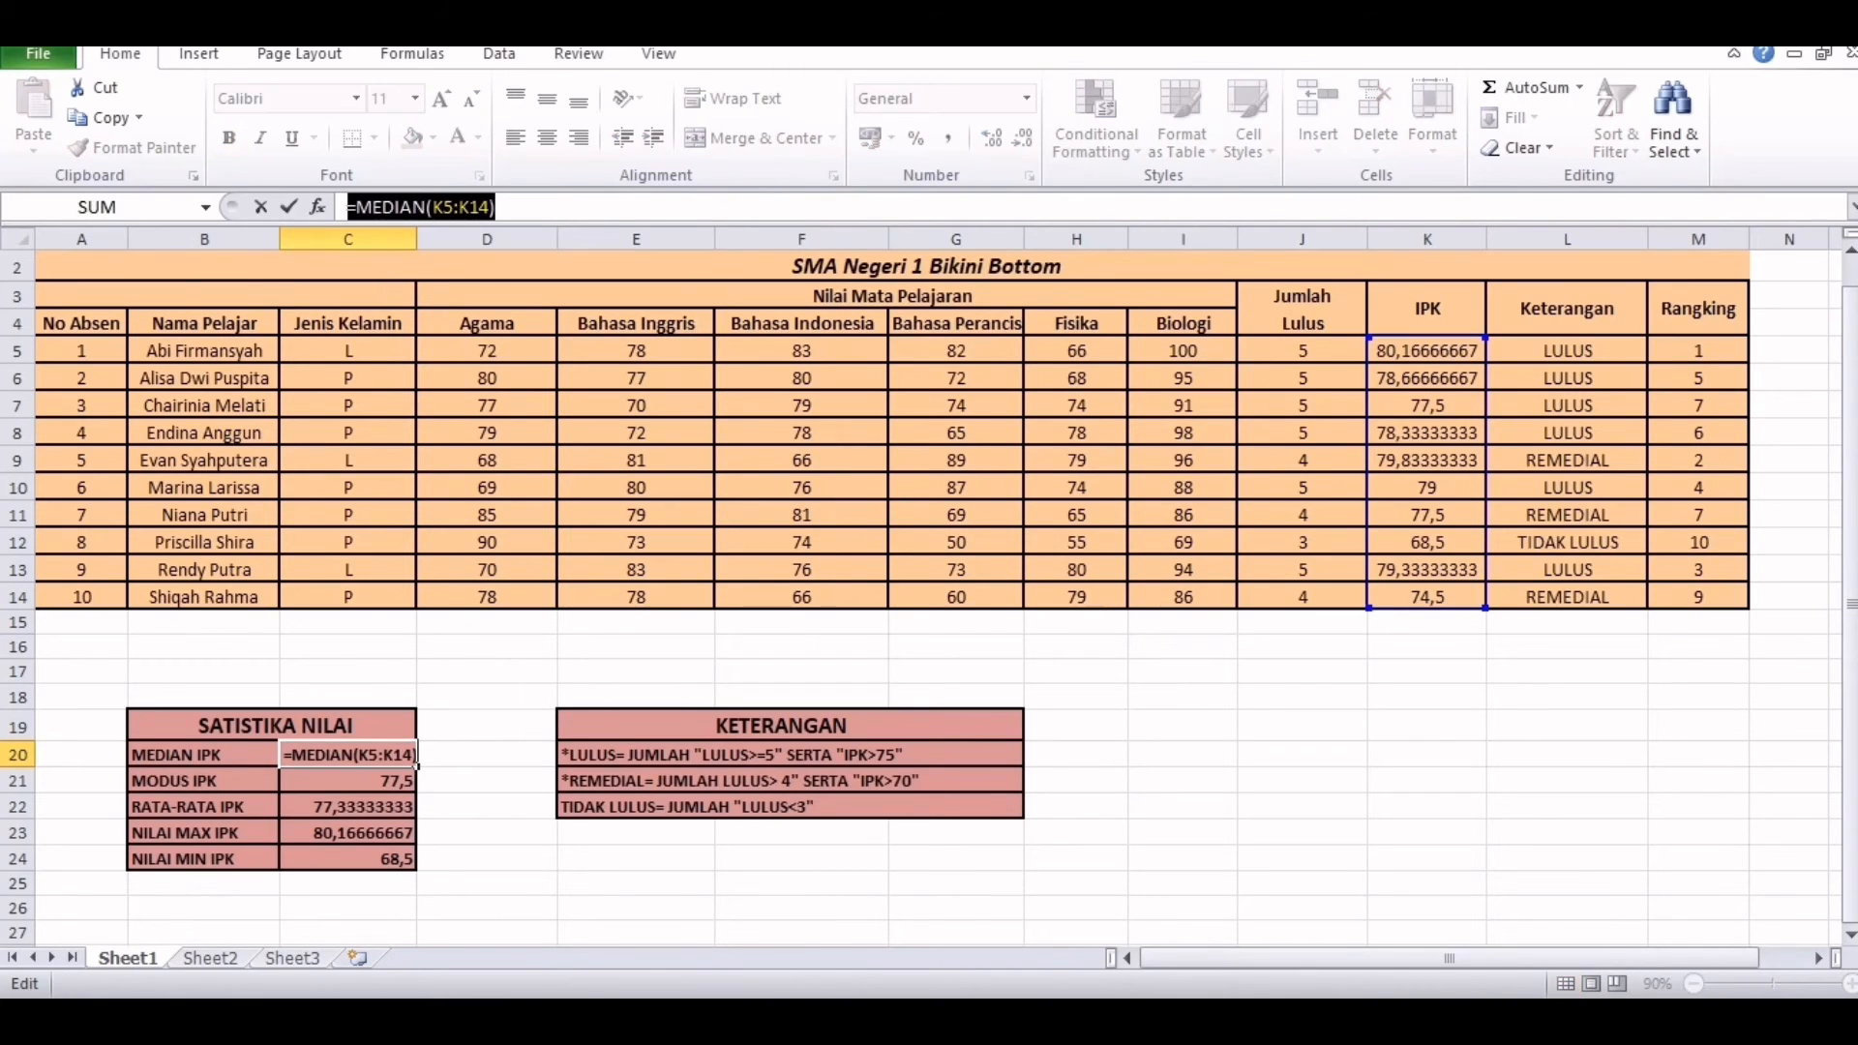
key("BackSpace")
type("=")
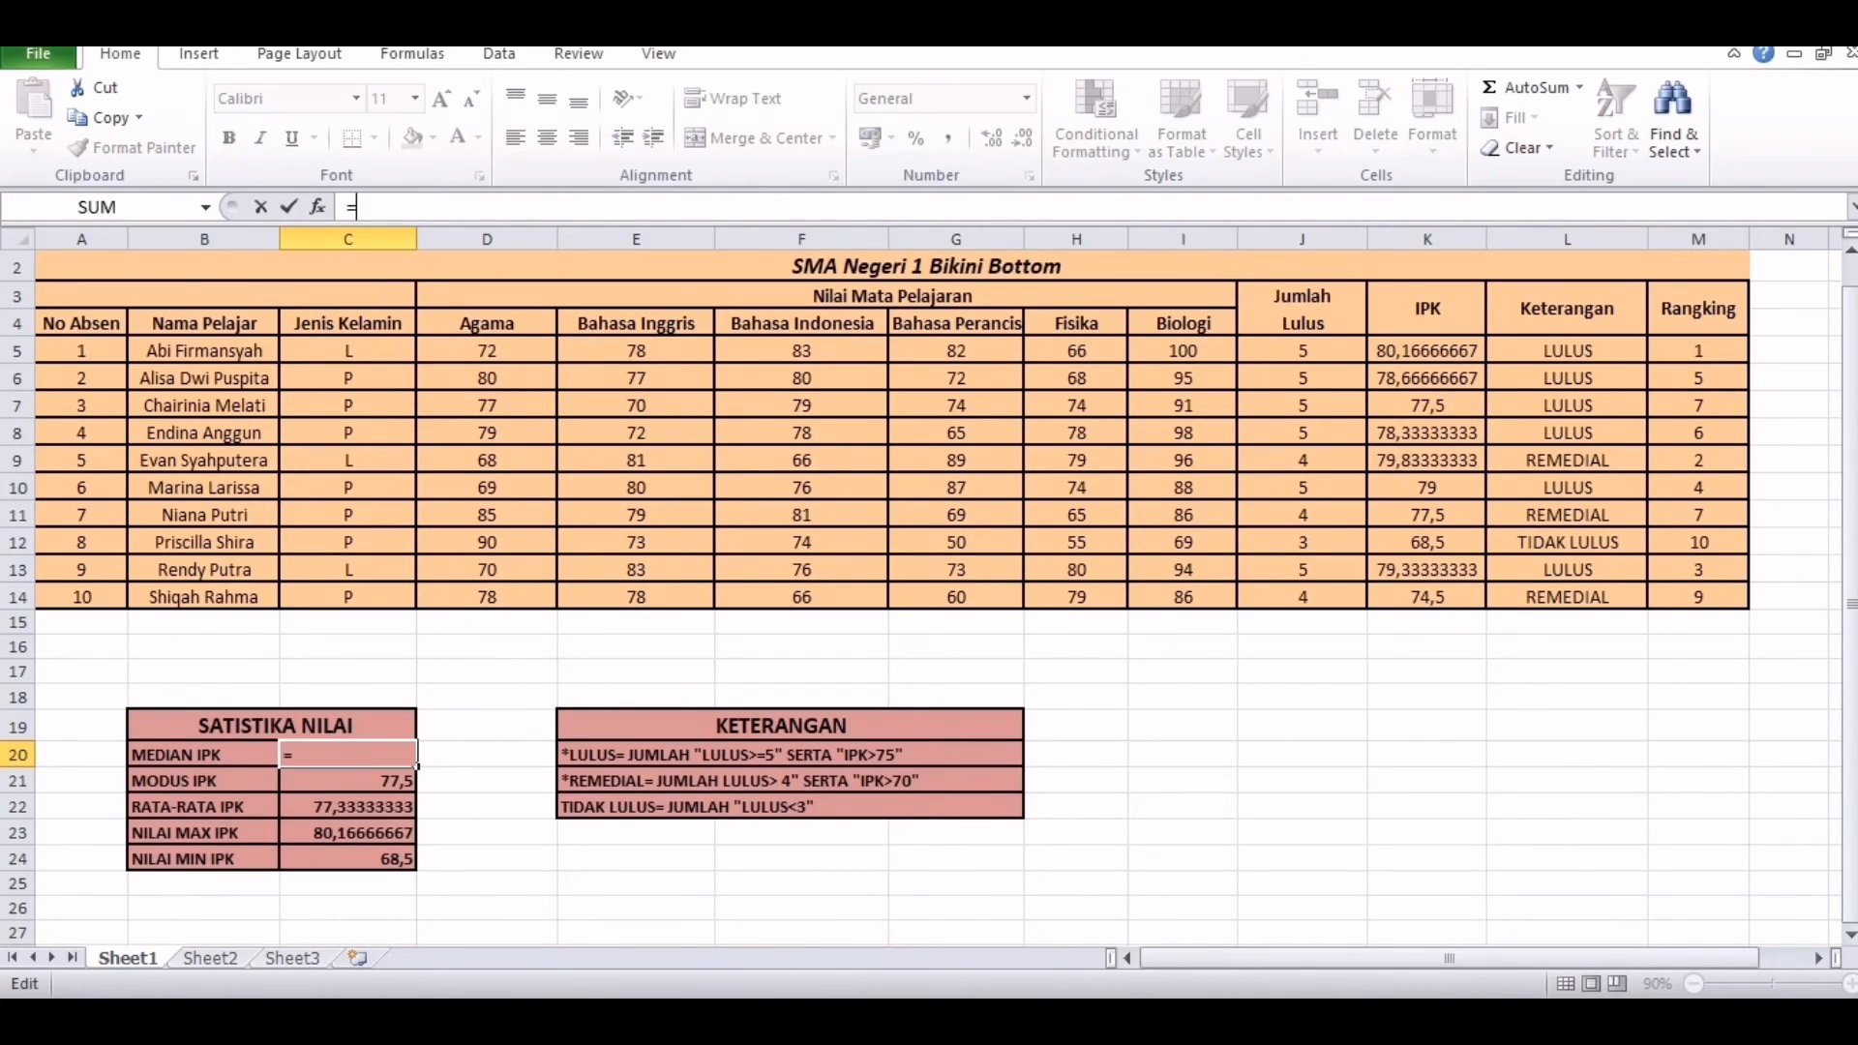
type("MED")
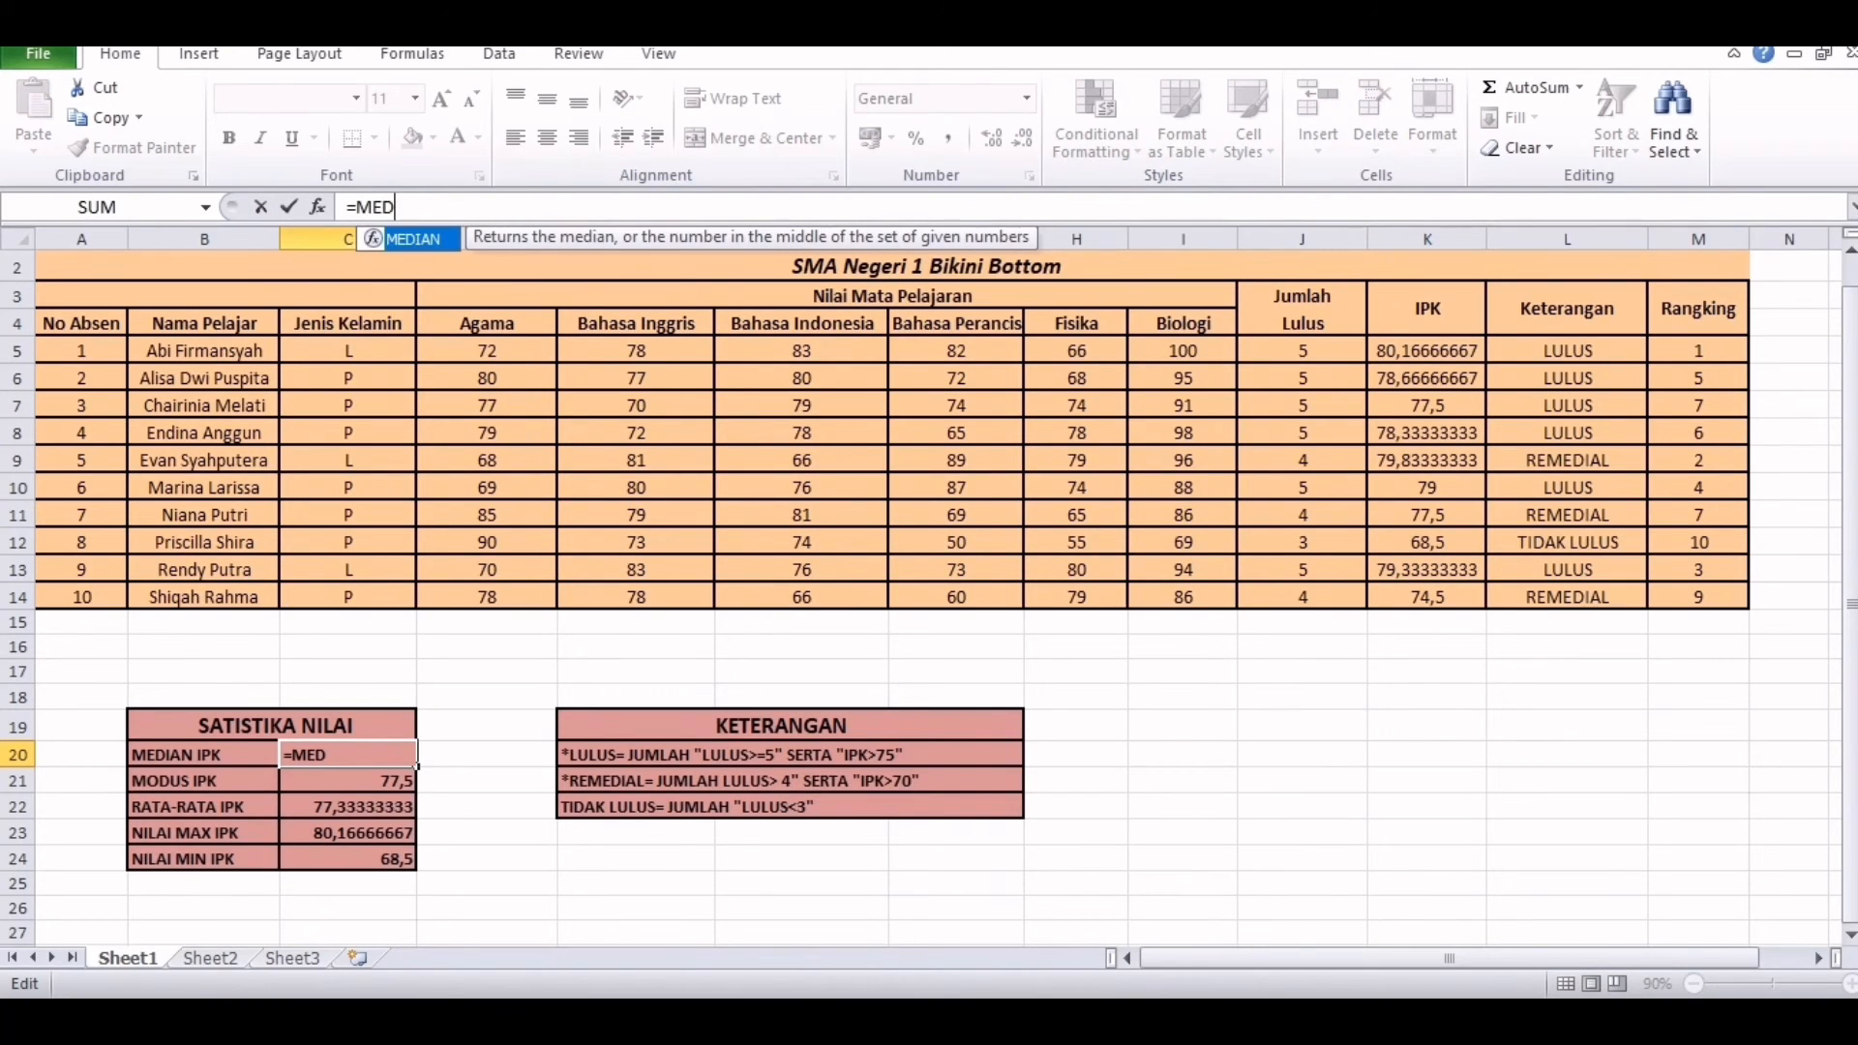
key("Tab")
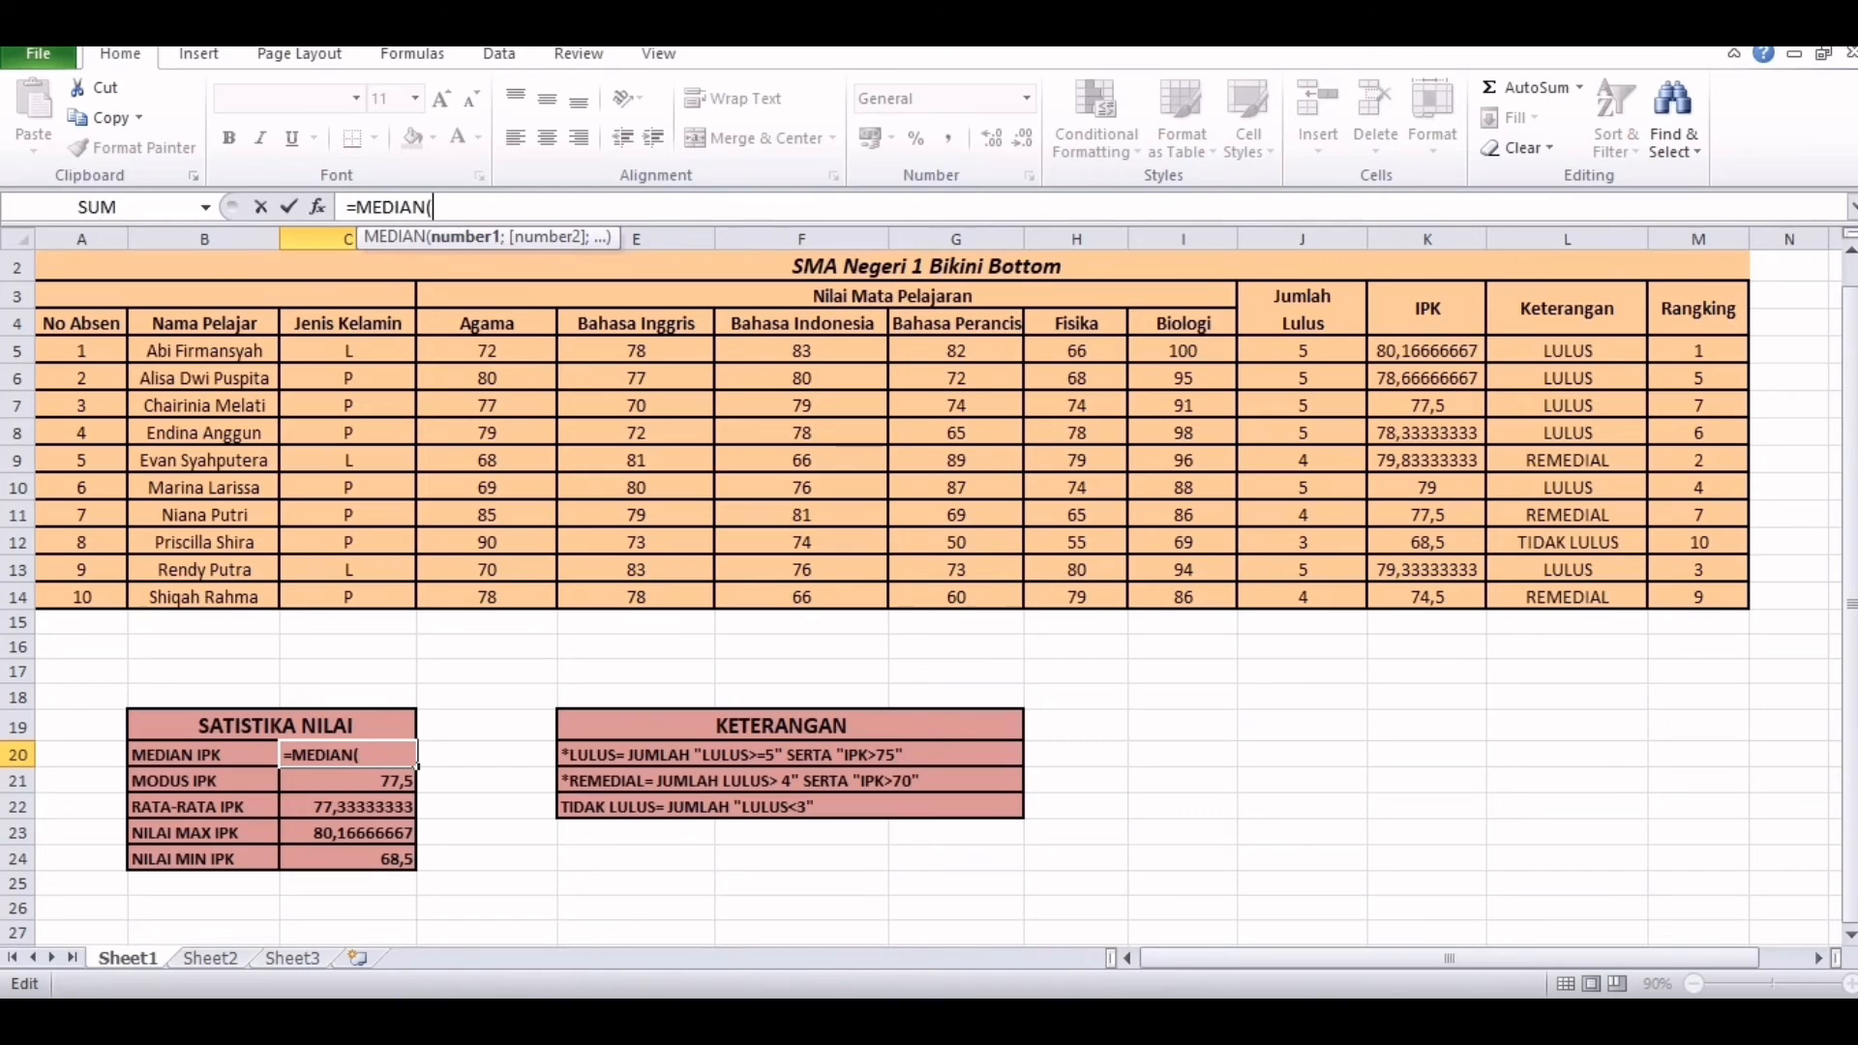
left_click(1426, 352)
left_click_drag(1427, 351, 1447, 597)
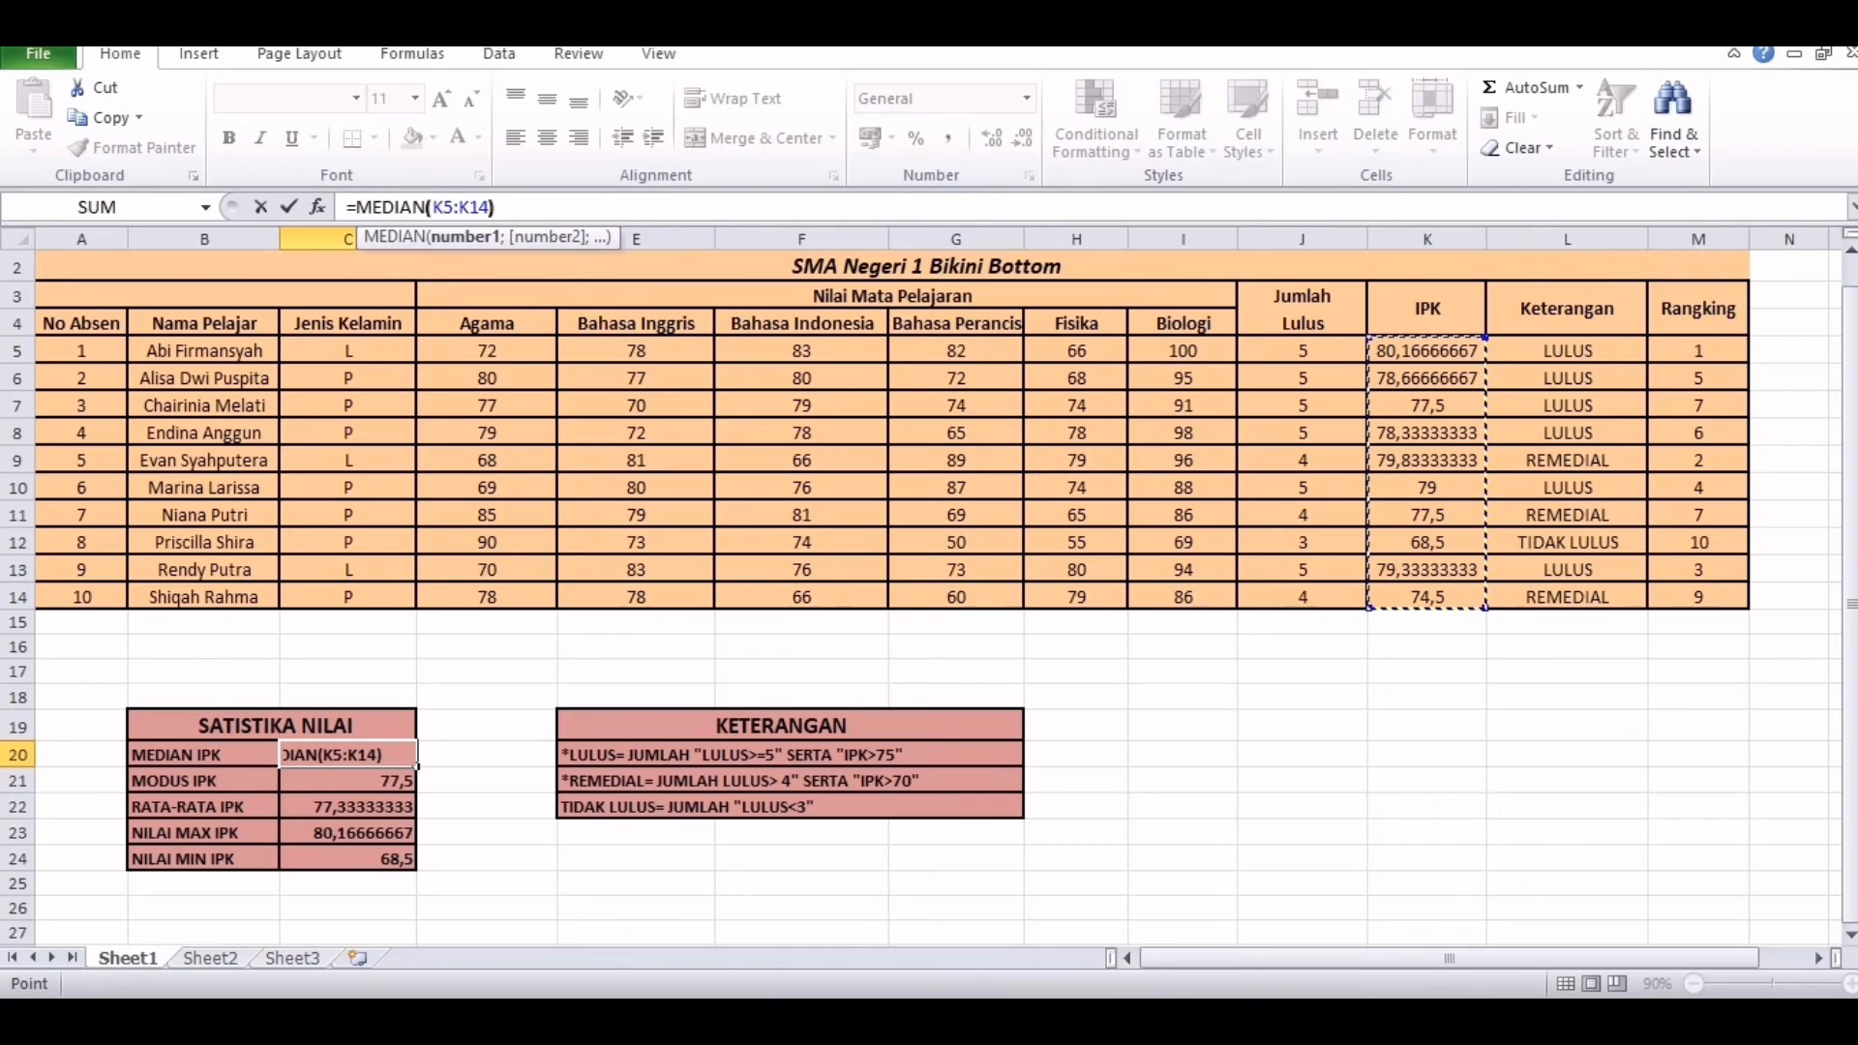
type(")")
key("Return")
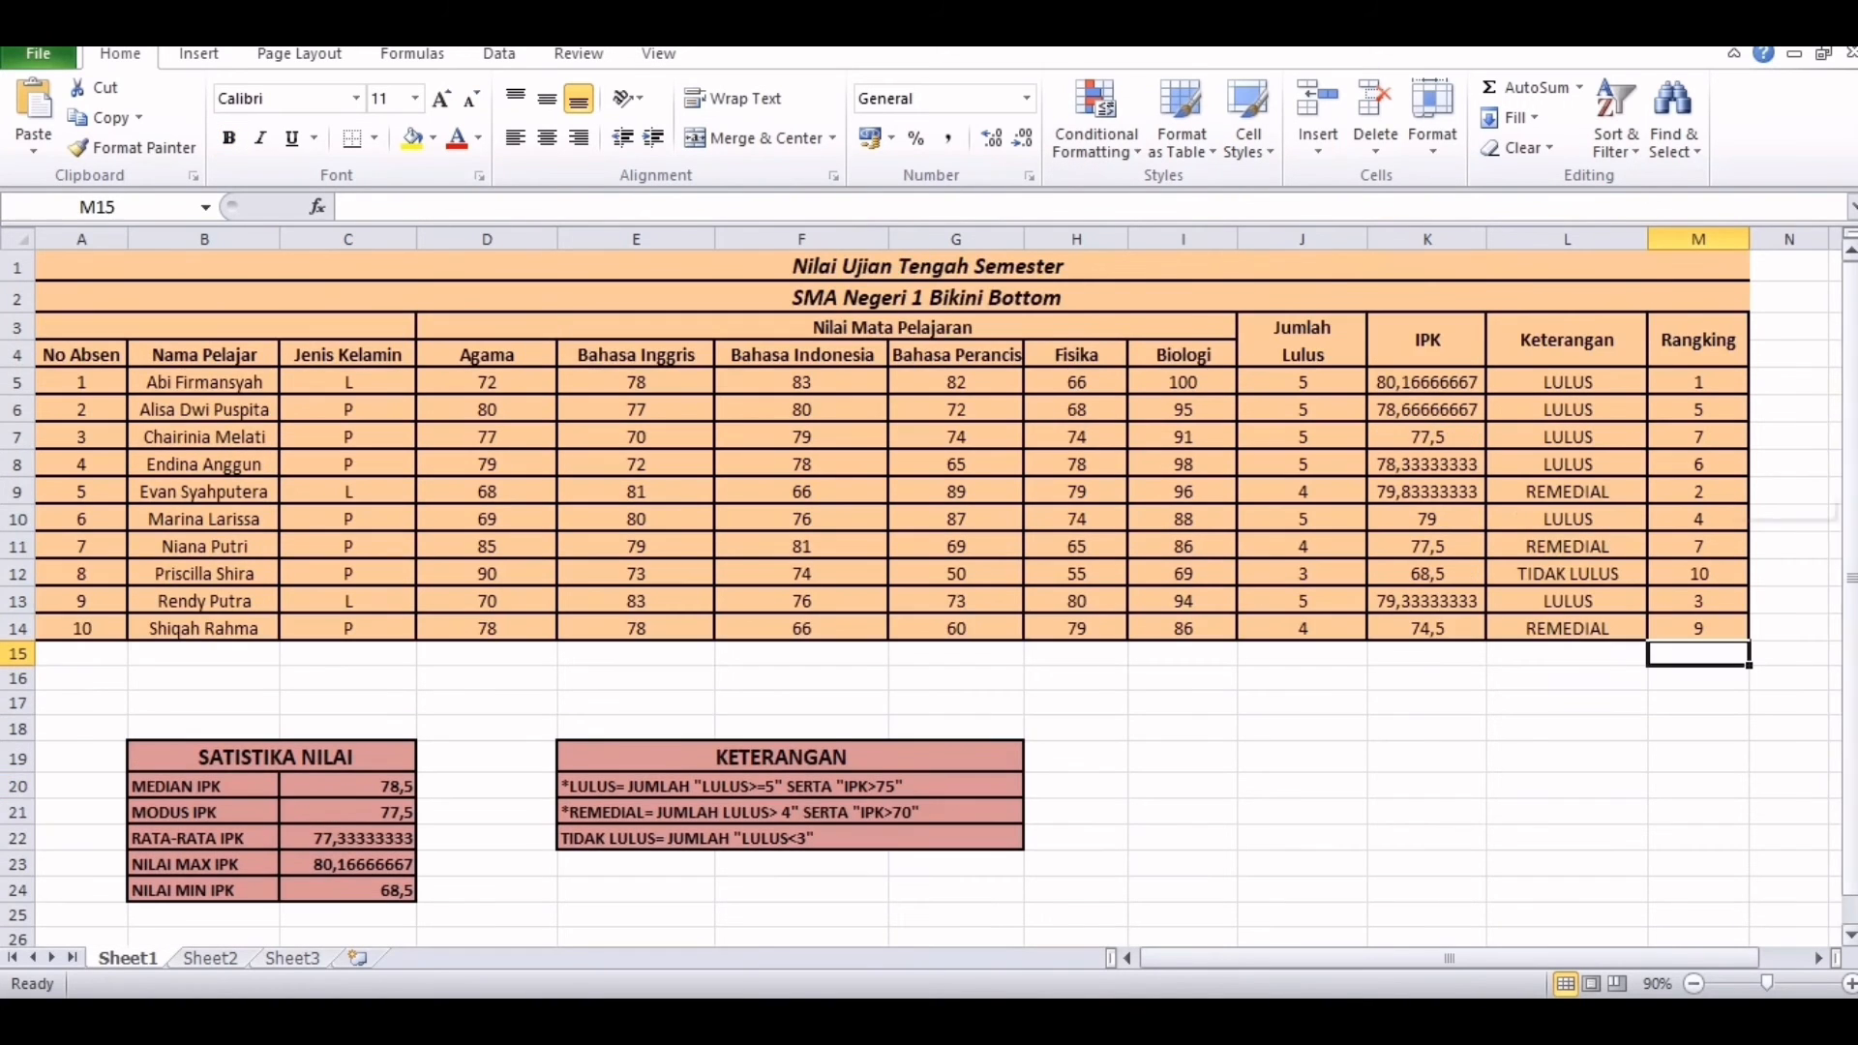
Enter =MEDIAN(K5:K14) in C20 of the SATISTIKA NILAI table for MEDIAN IPK
scroll(929, 581, "down", 1)
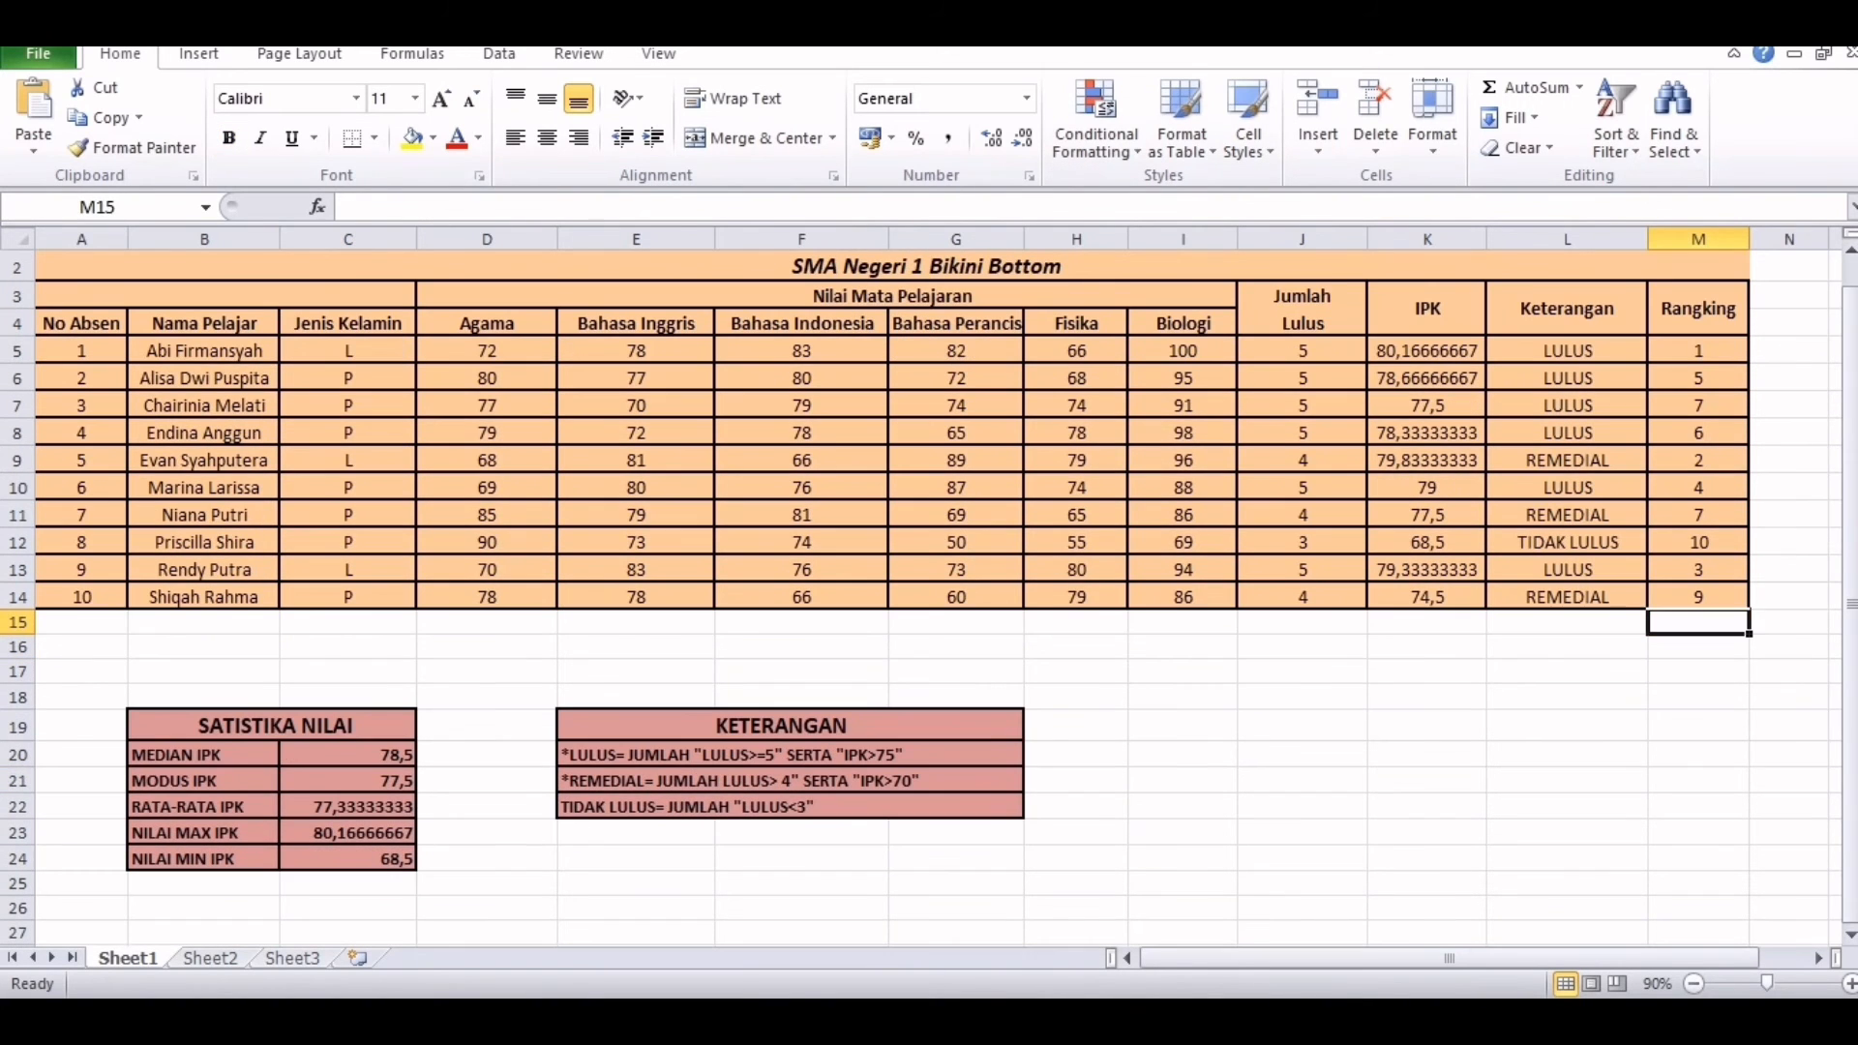
left_click(348, 754)
type("=MEDIAN(K5:K14)")
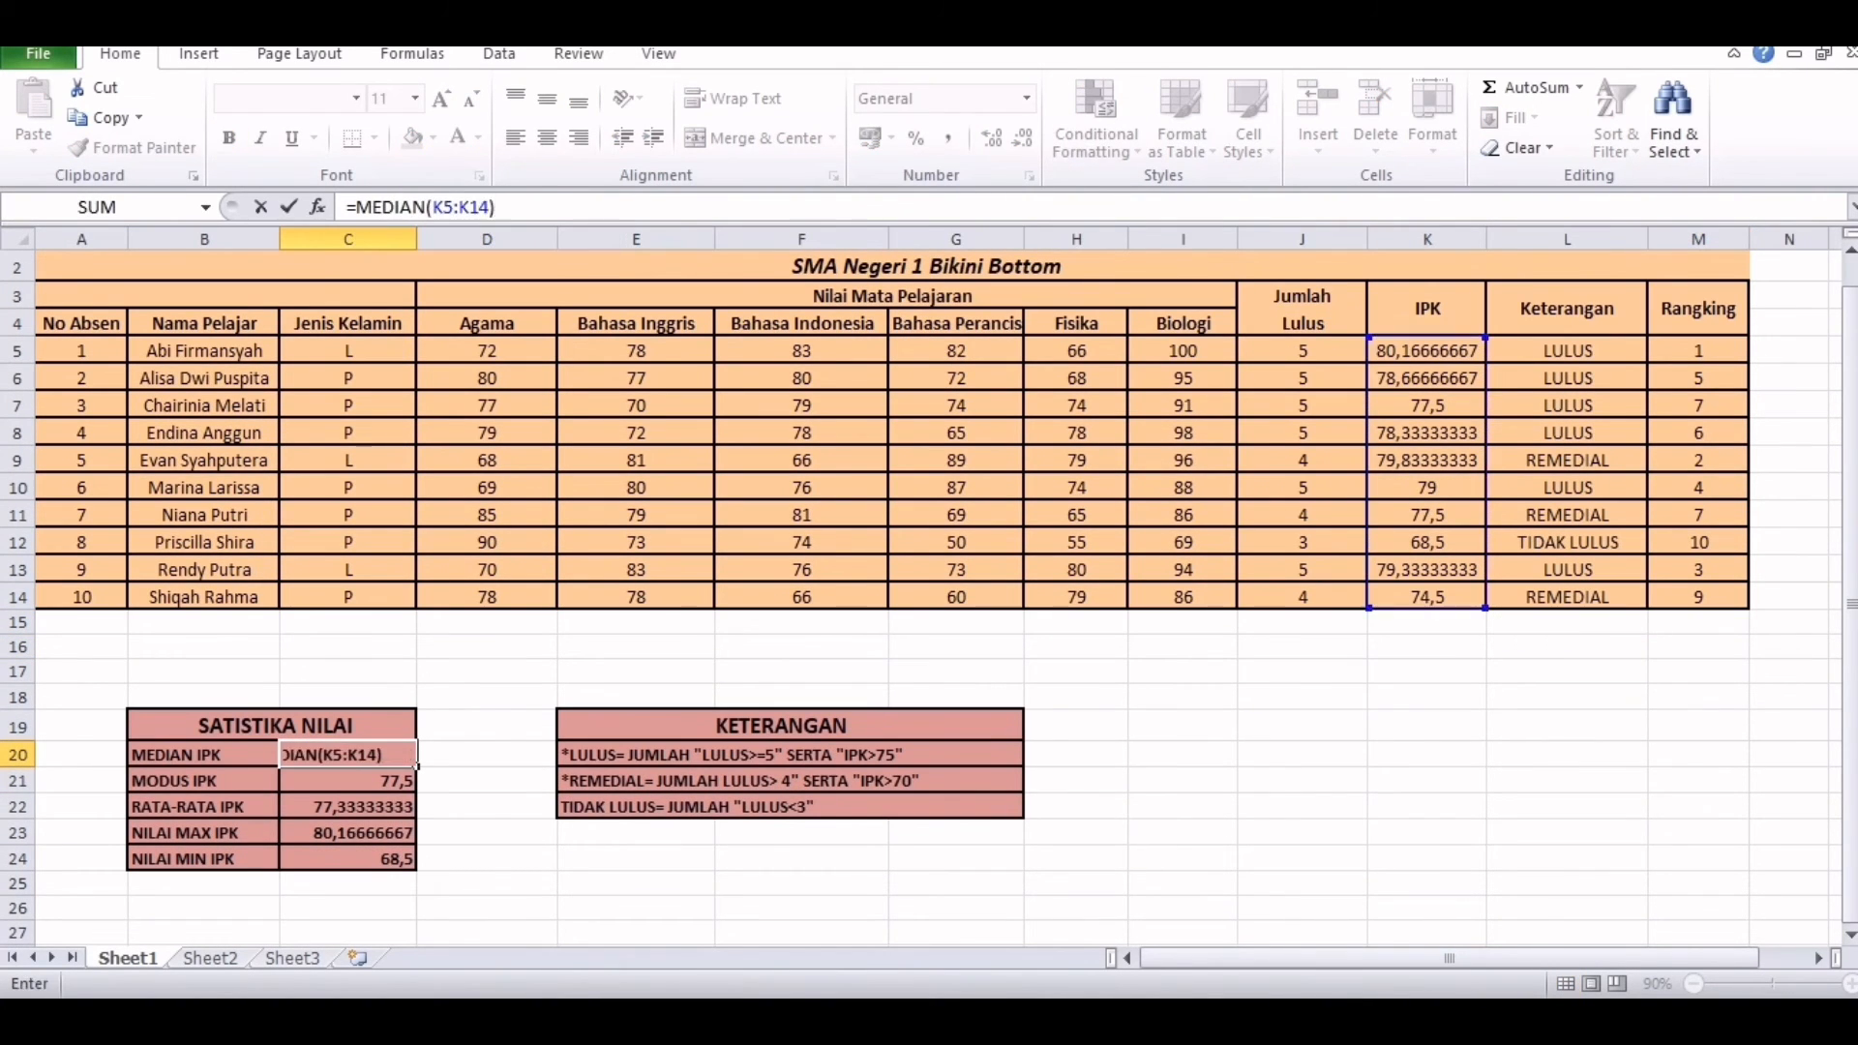
key("Return")
Examine the RATA-RATA IPK formula in C22 and its source range K5:K14
left_click_drag(1428, 350, 1427, 596)
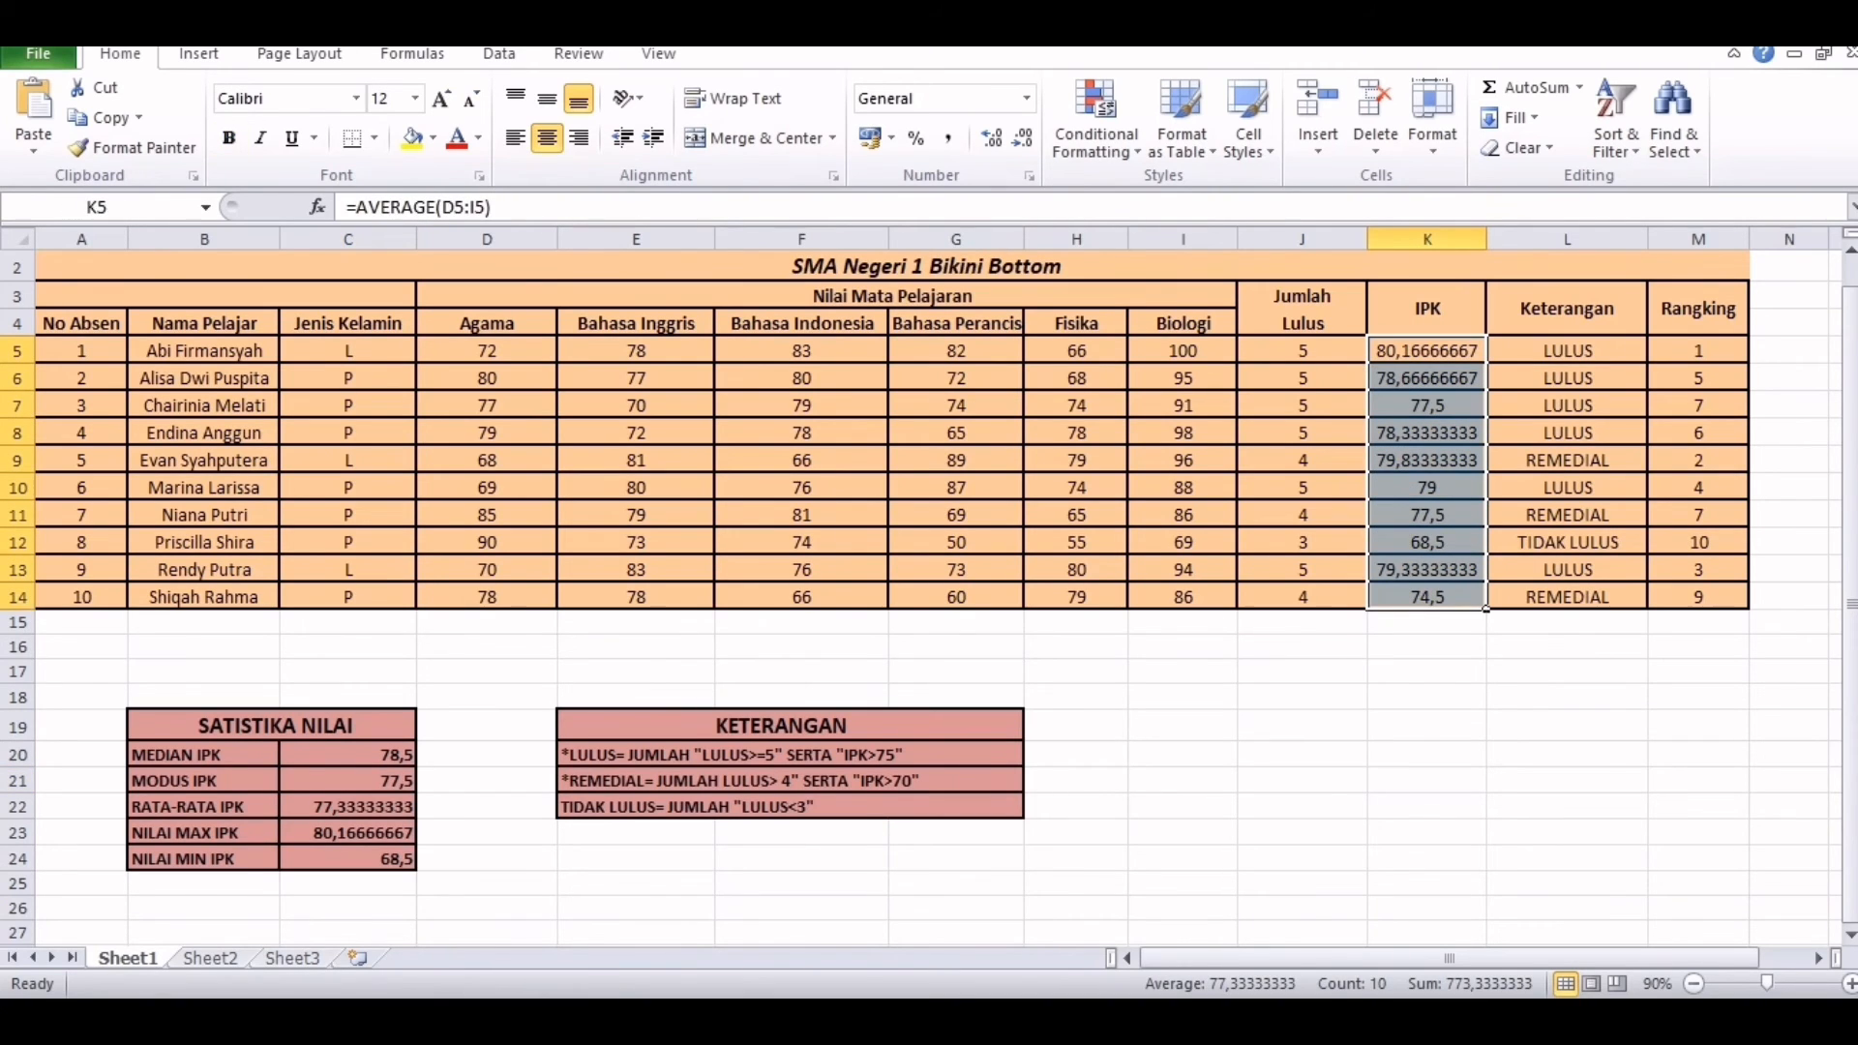
left_click(348, 807)
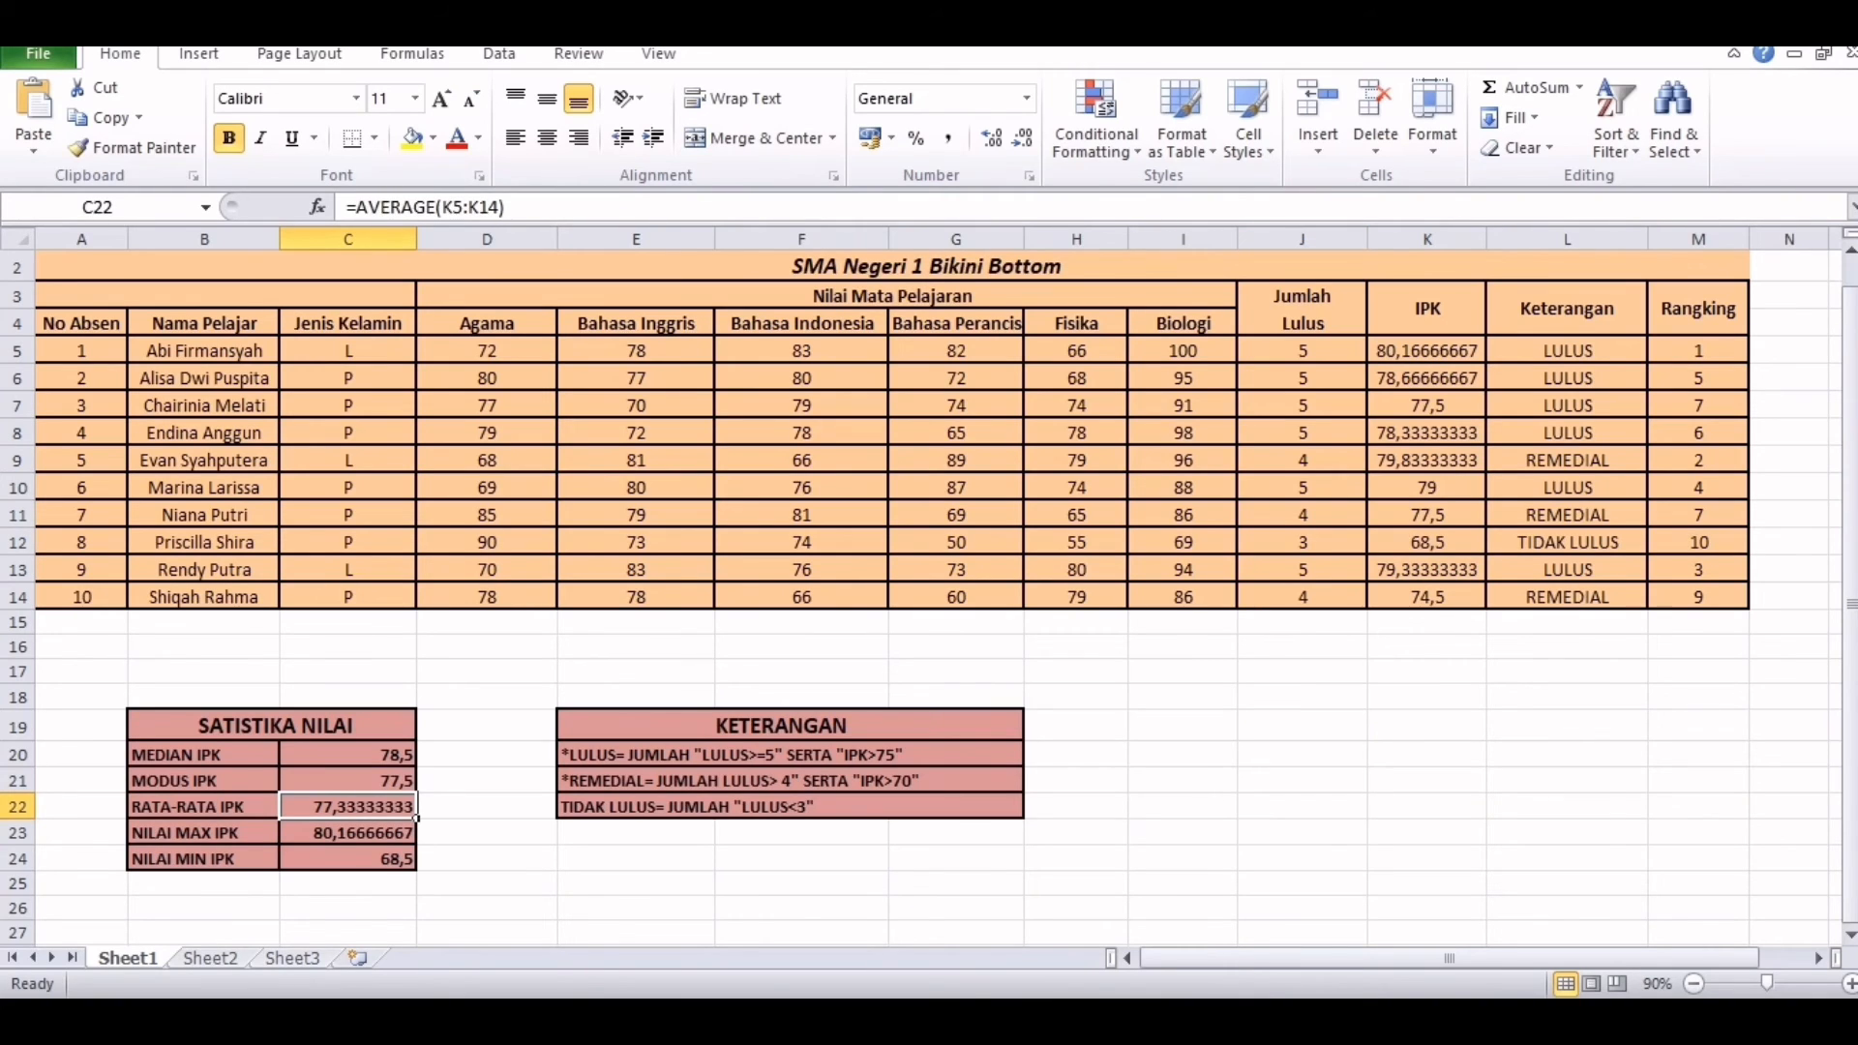
left_click_drag(1428, 350, 1427, 596)
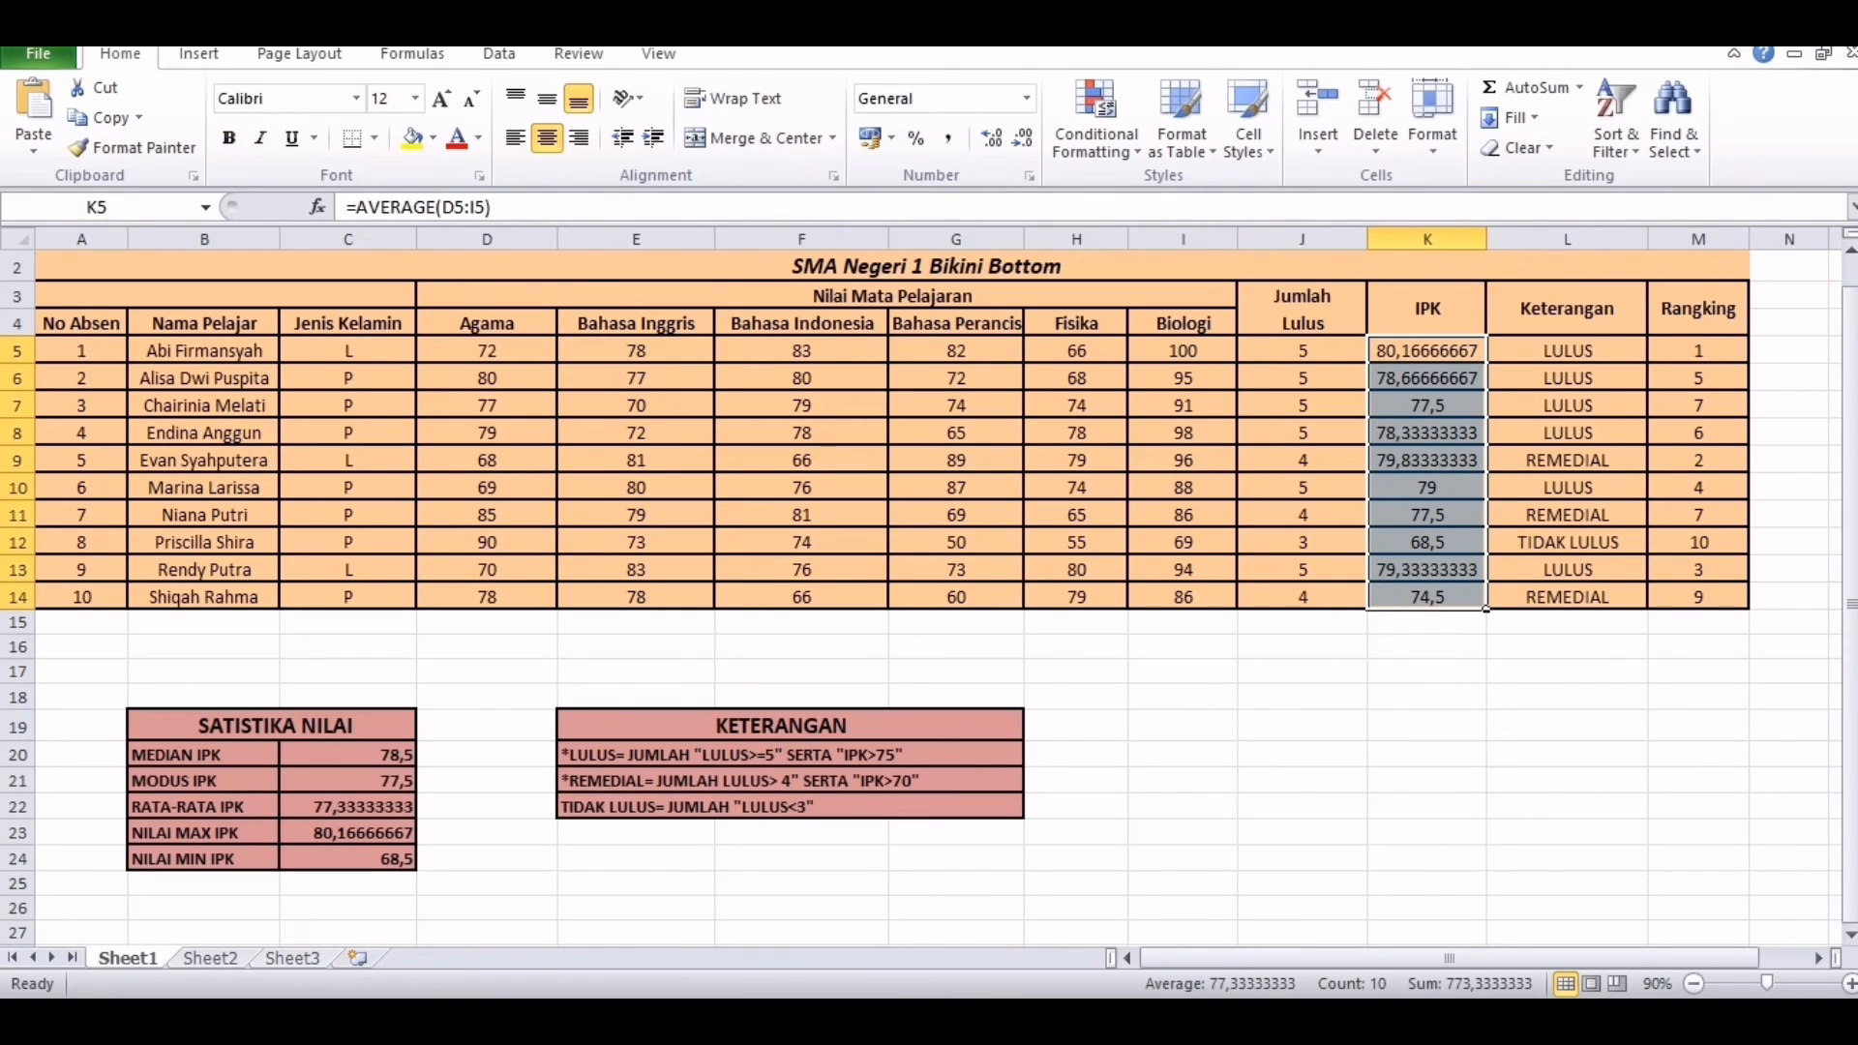
Note the function name MEDIAN in D20 beside the MEDIAN IPK value
left_click(487, 755)
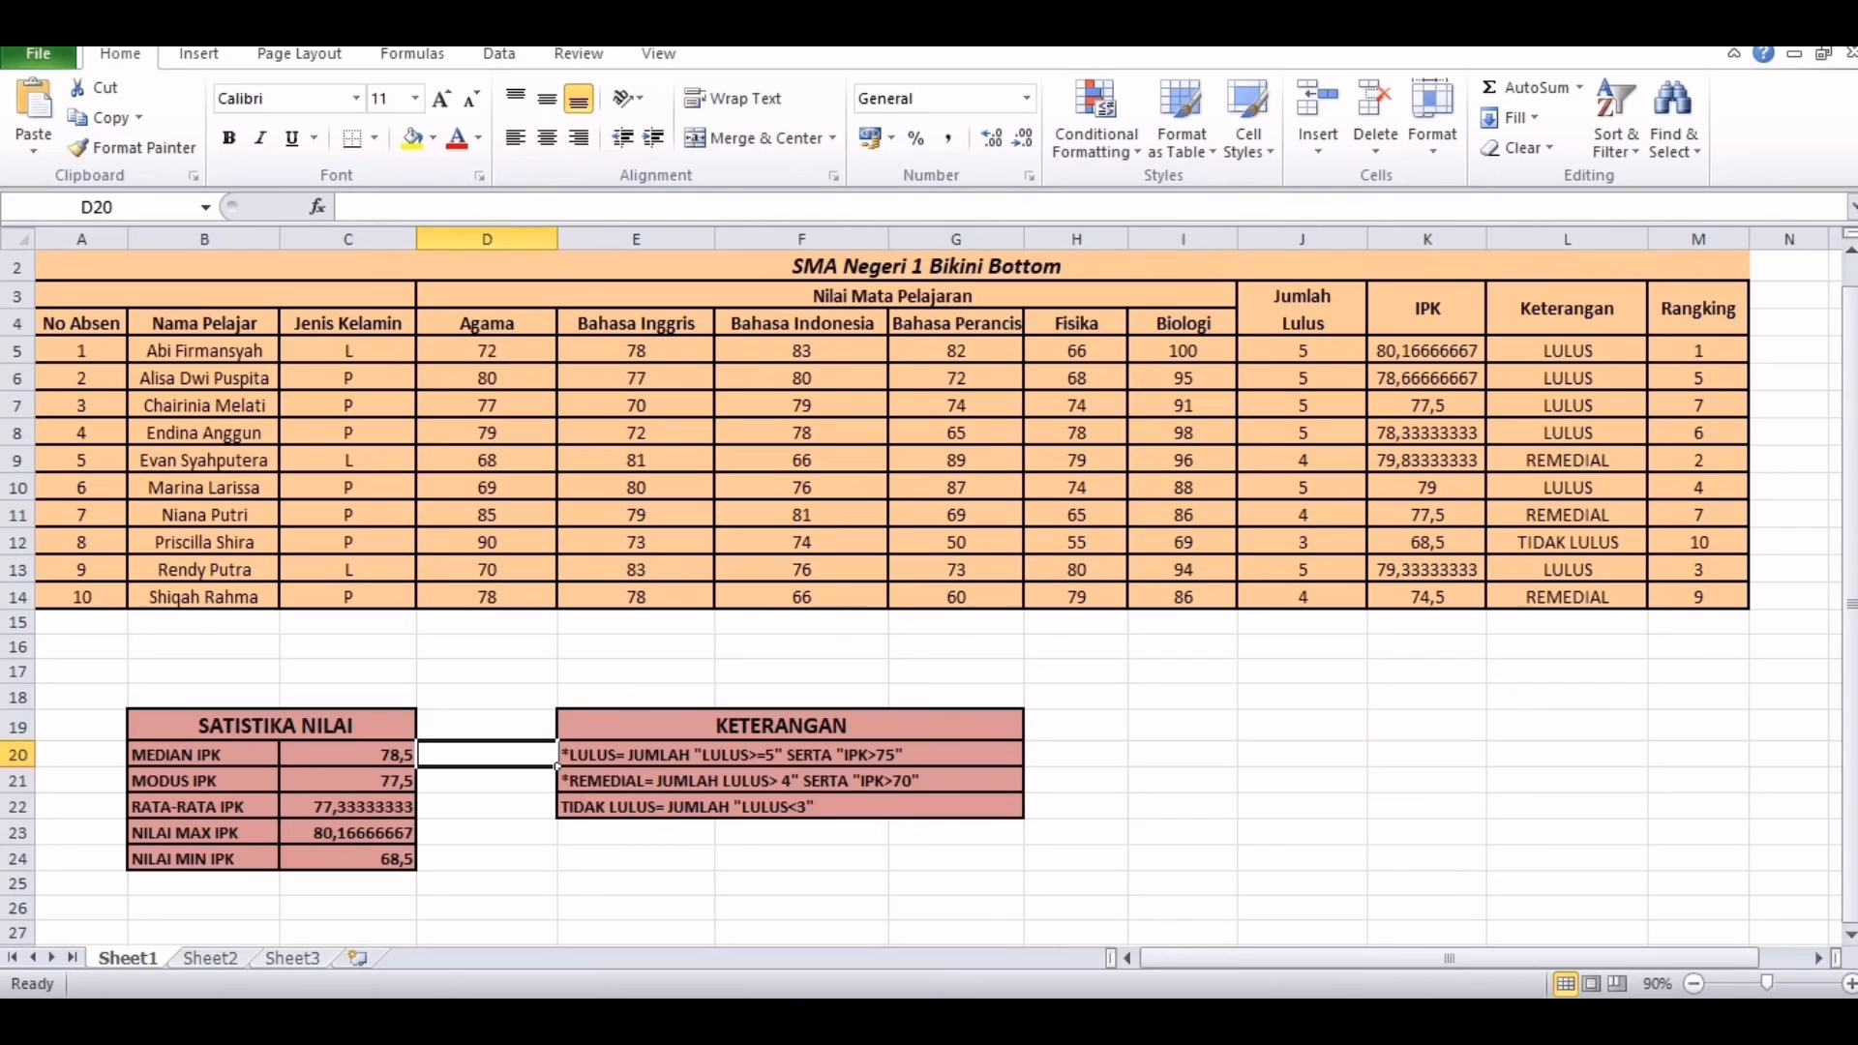
left_click(348, 755)
left_click(487, 755)
type("ME")
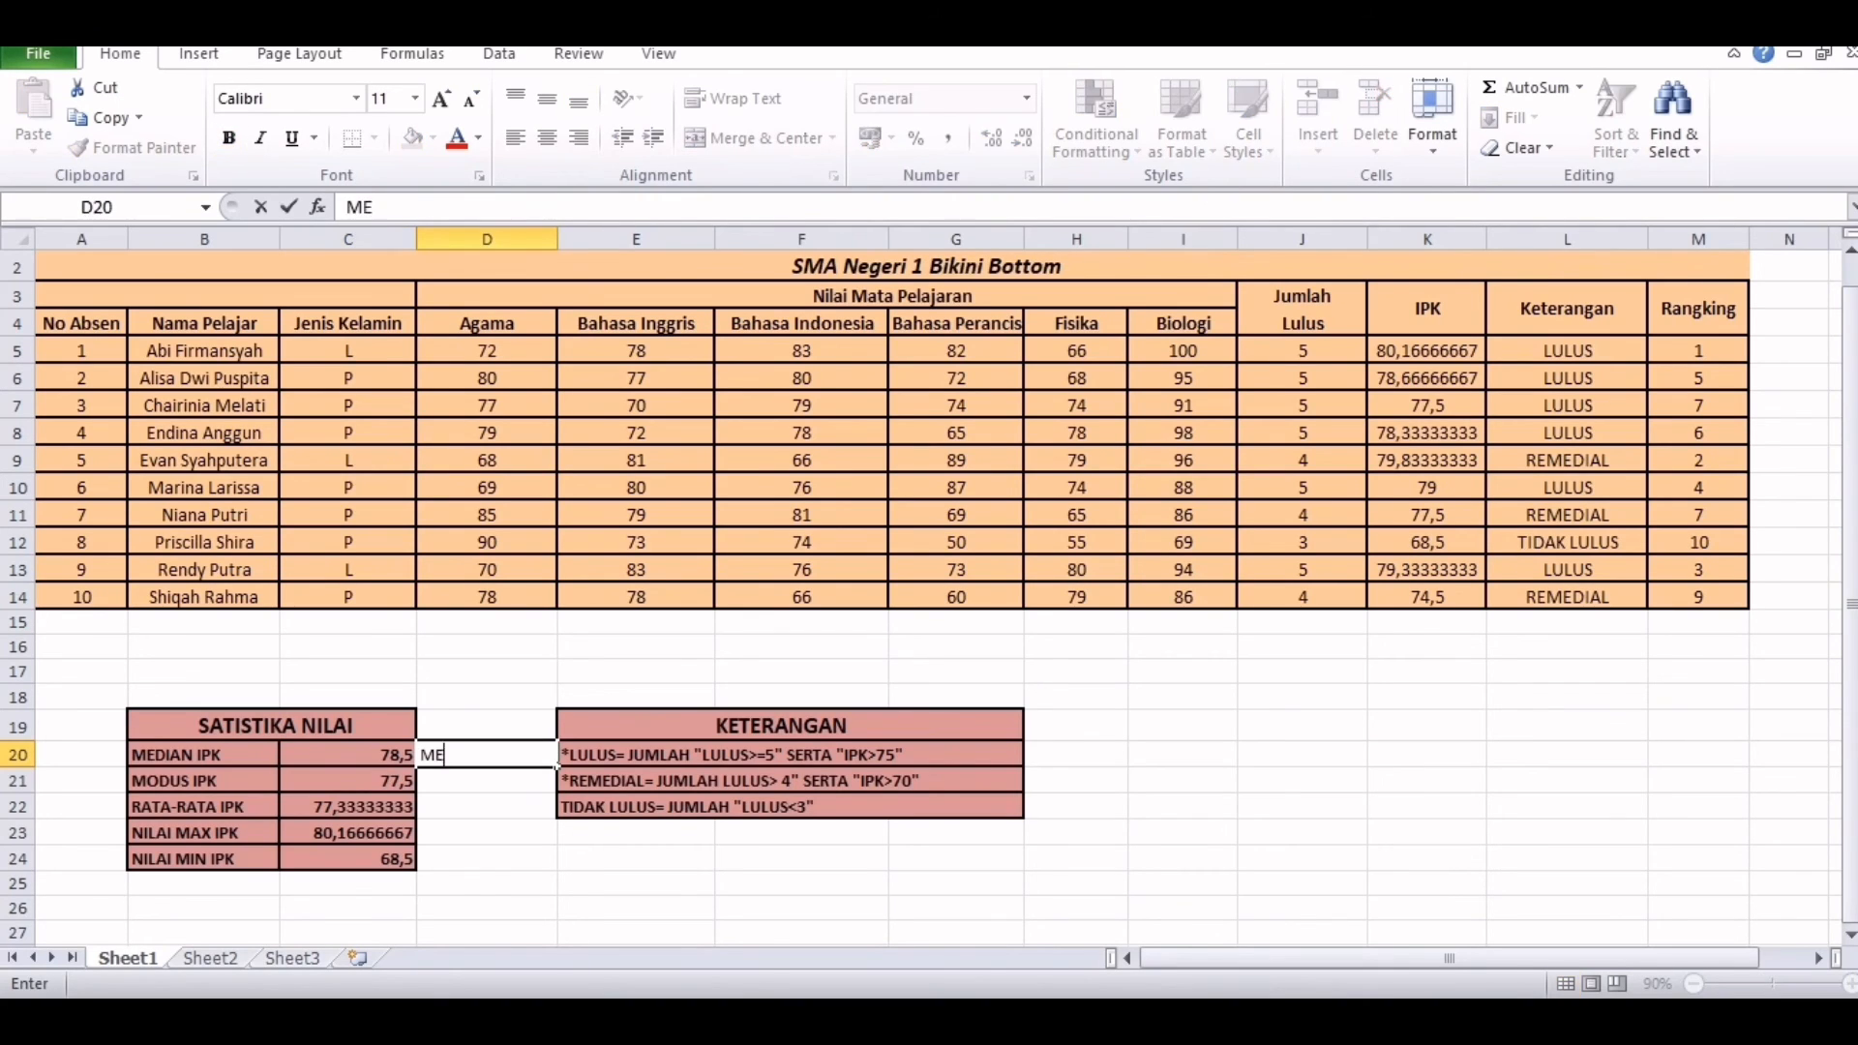
type("DIAN")
key("Return")
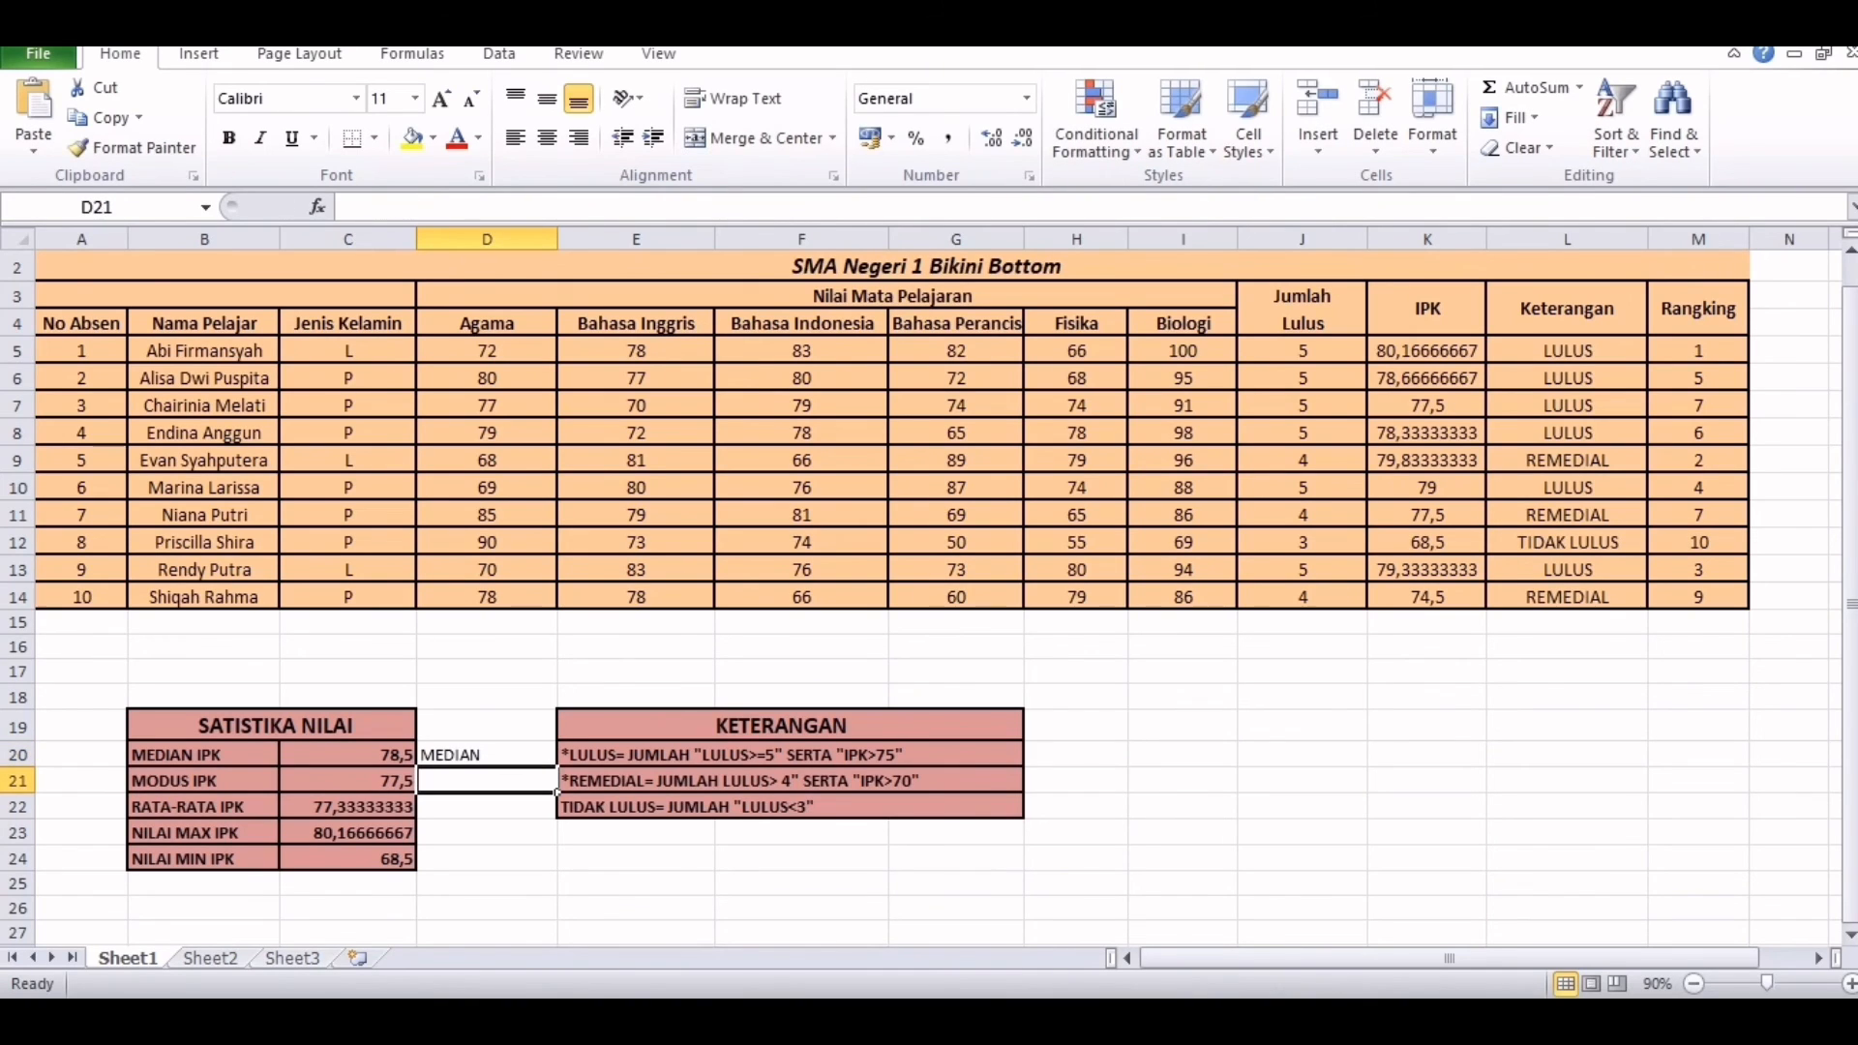
Note the function names MODE in D21 beside MODUS IPK and AVERAGE in D22 beside RATA-RATA IPK
left_click(348, 781)
left_click(487, 807)
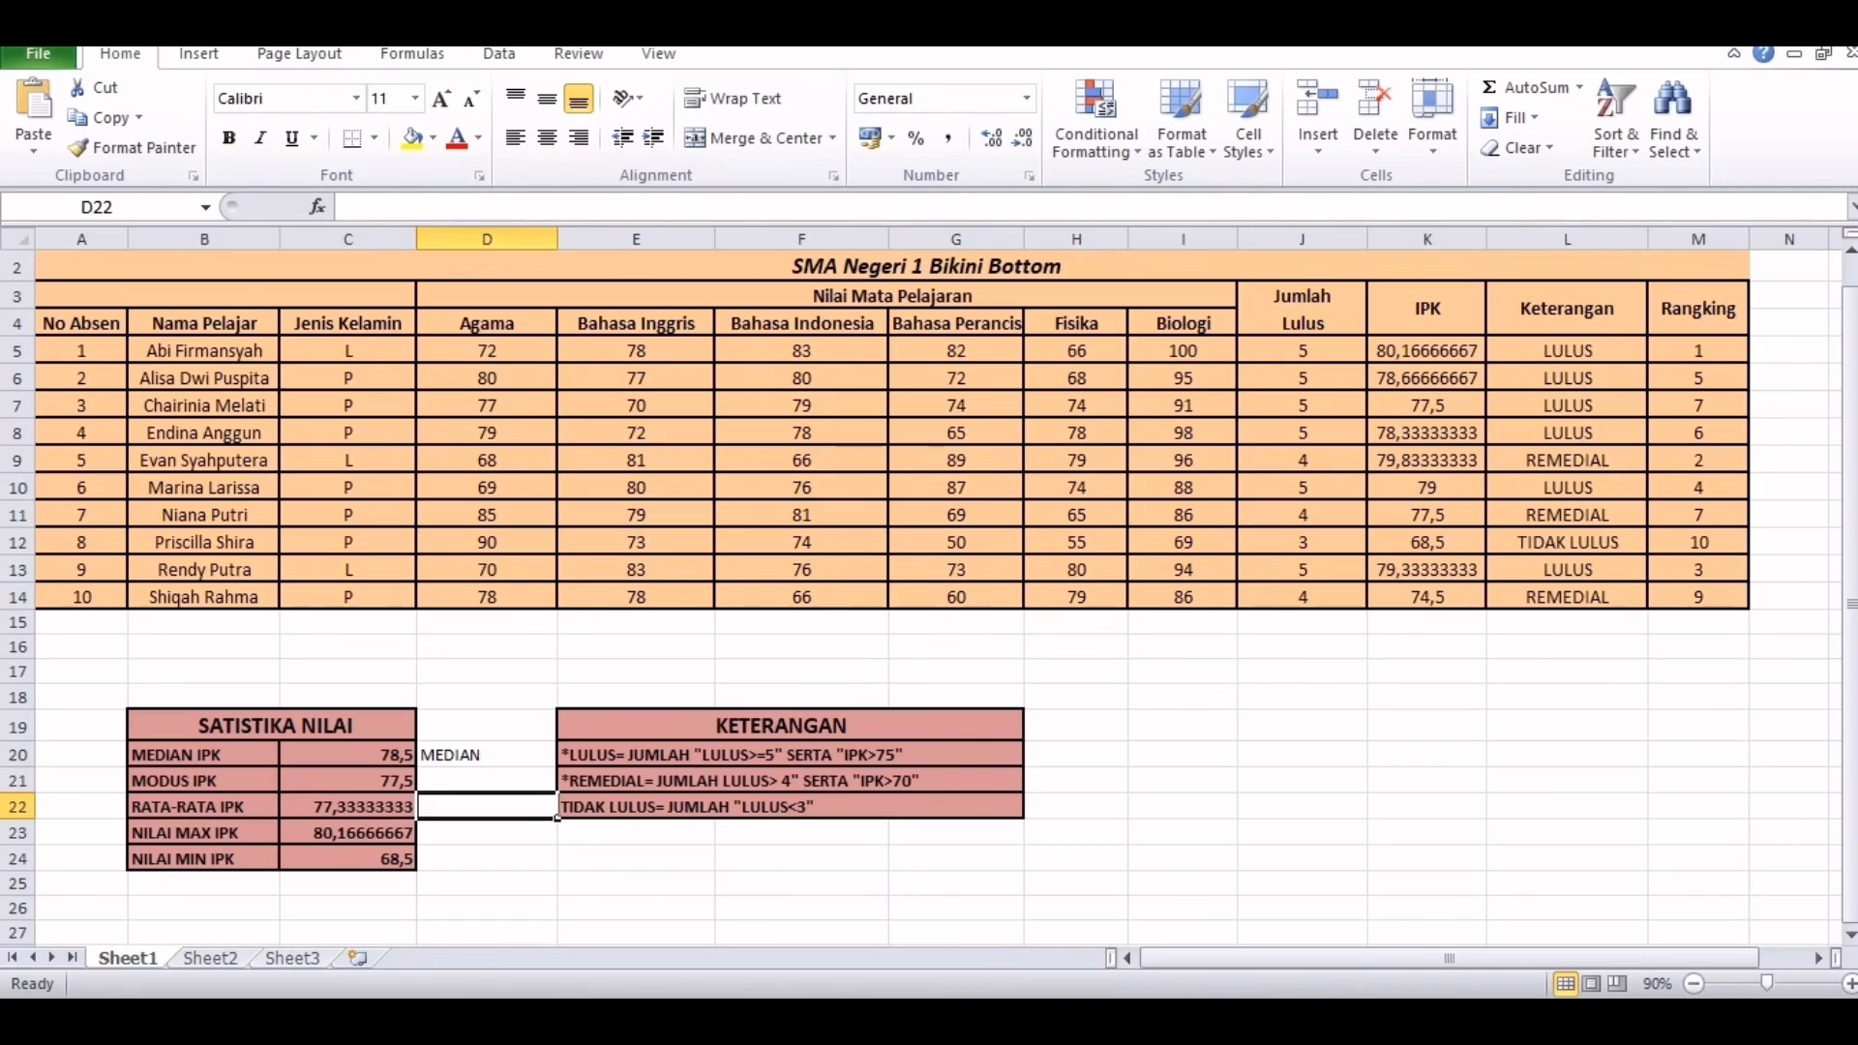
key("Up")
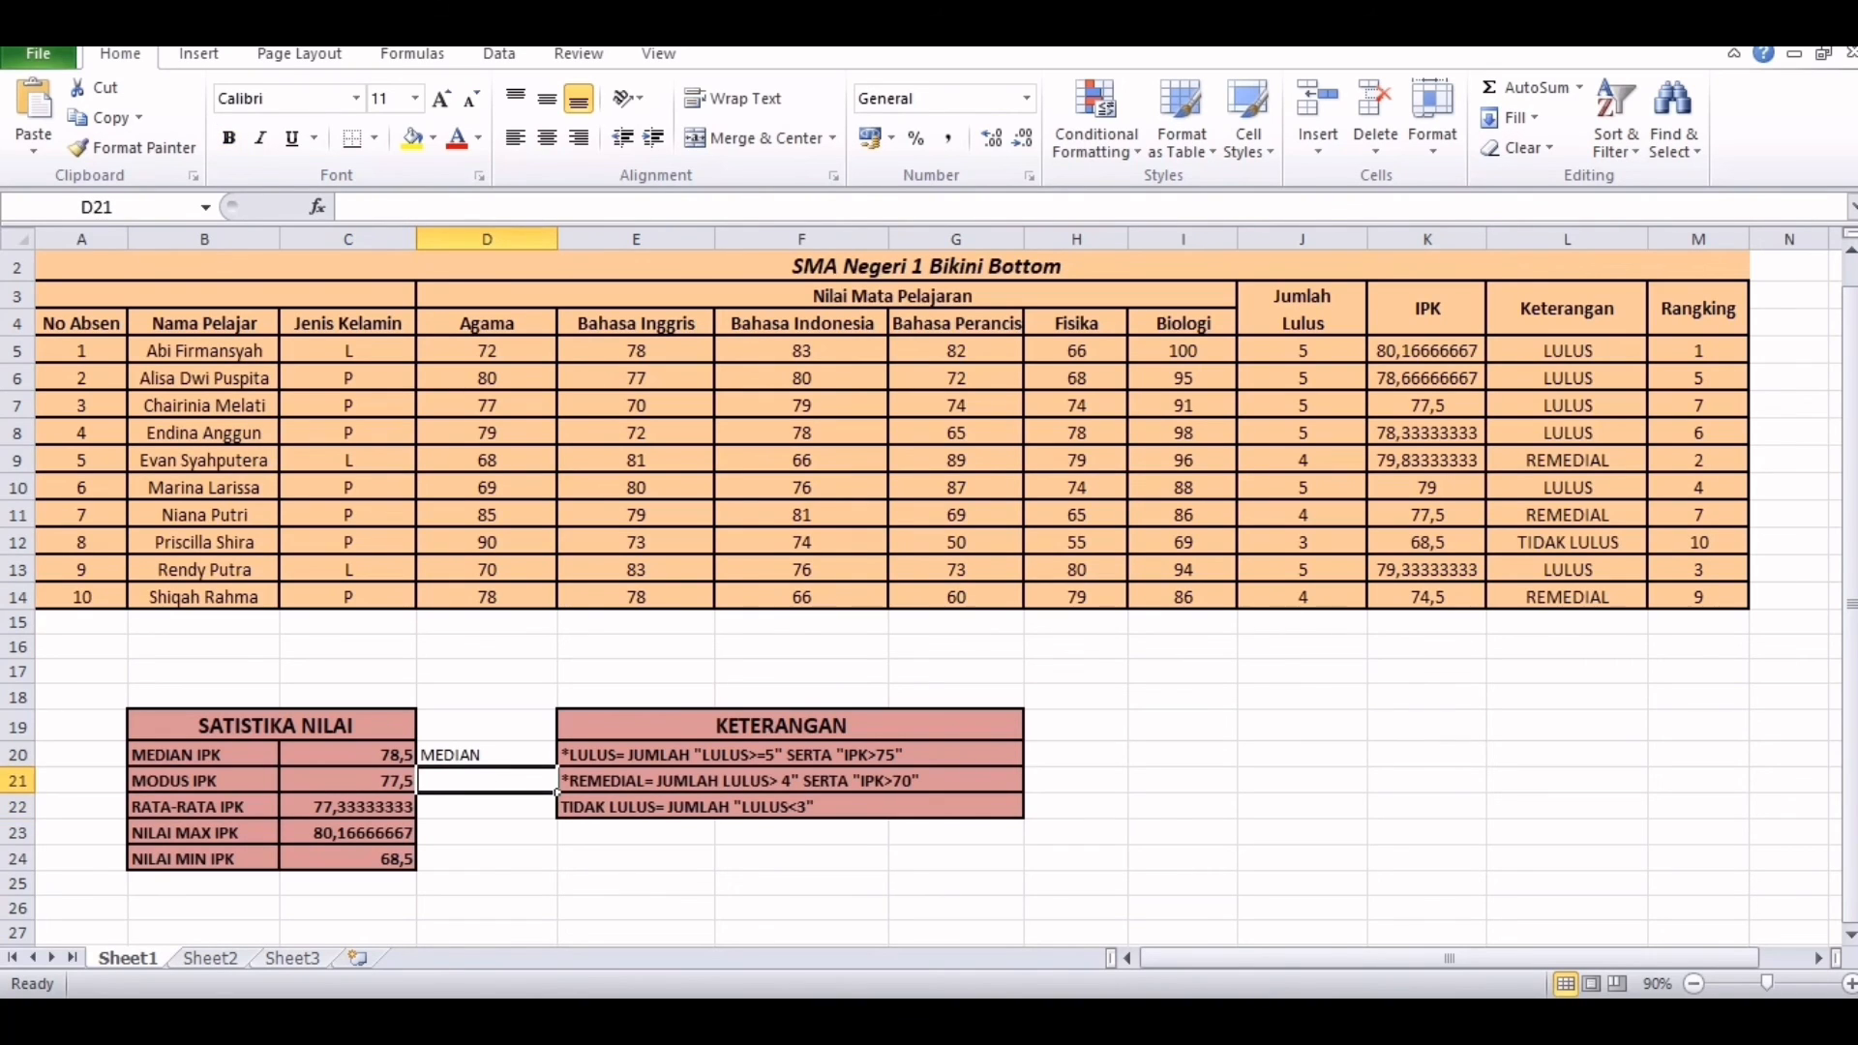
type("MODE")
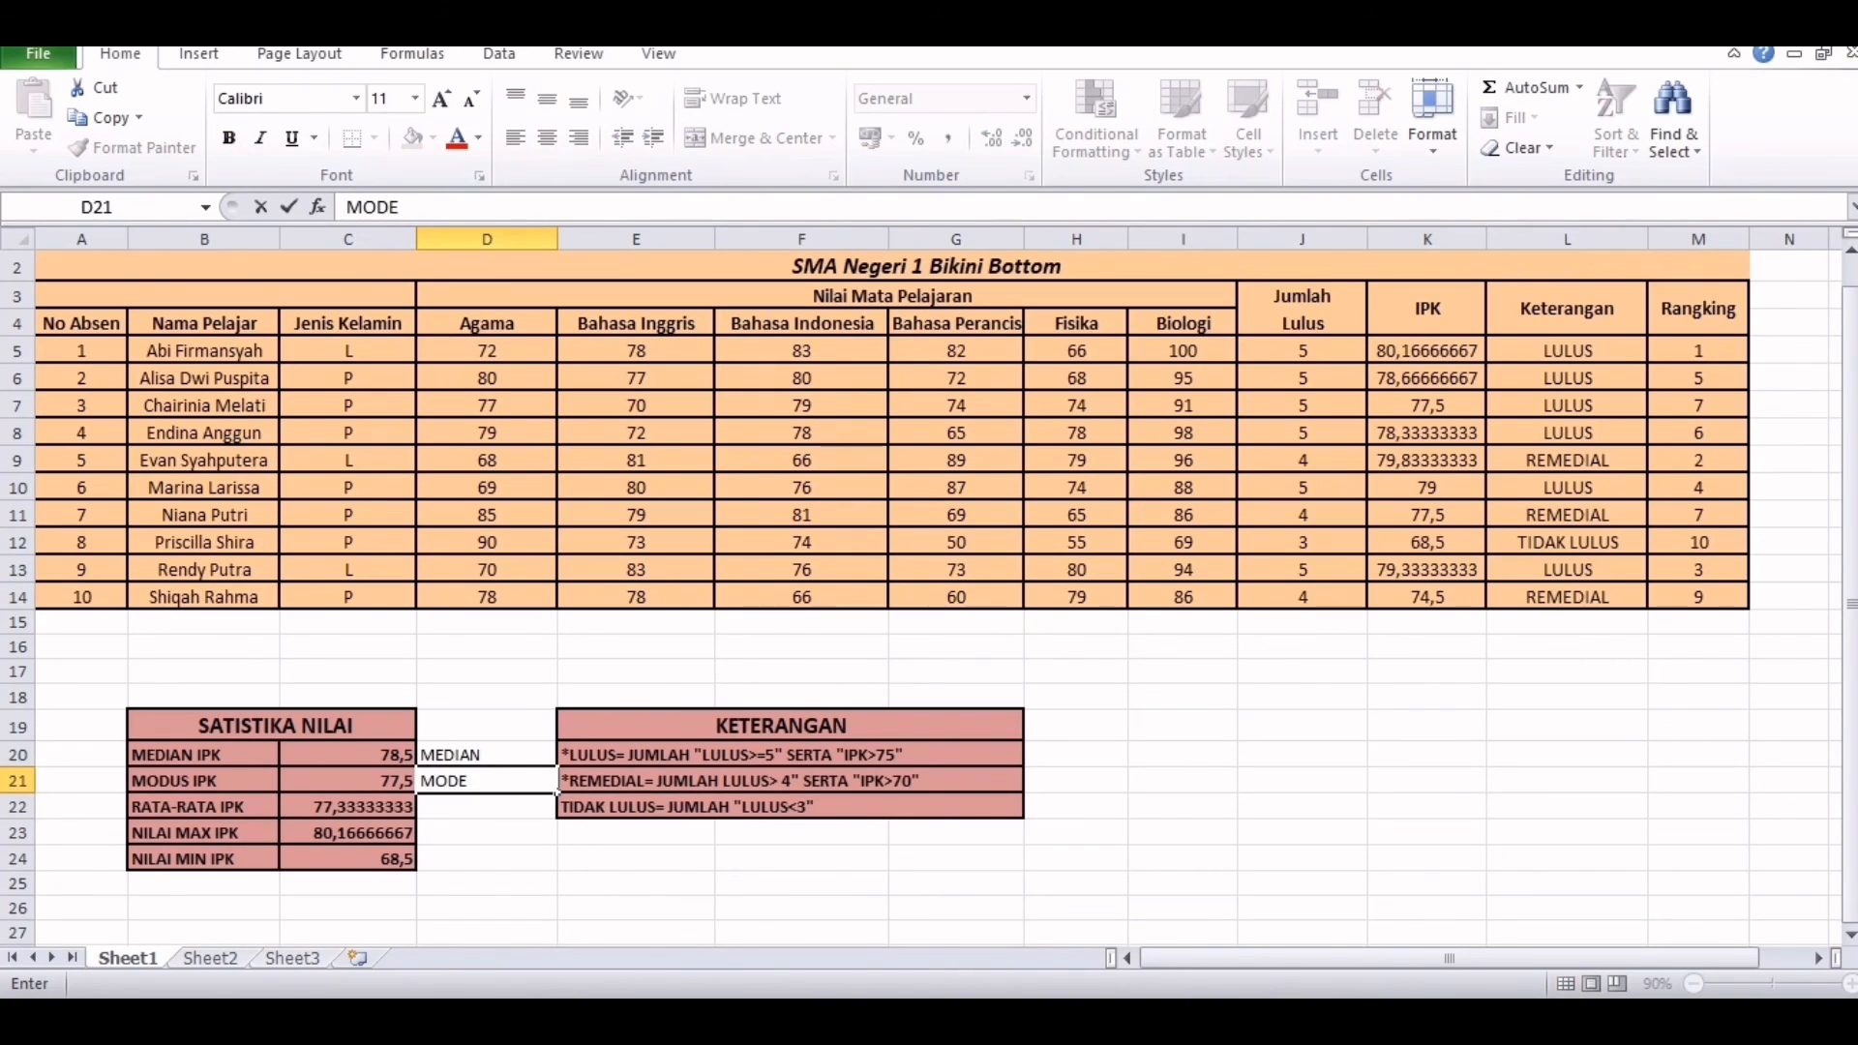
left_click(414, 814)
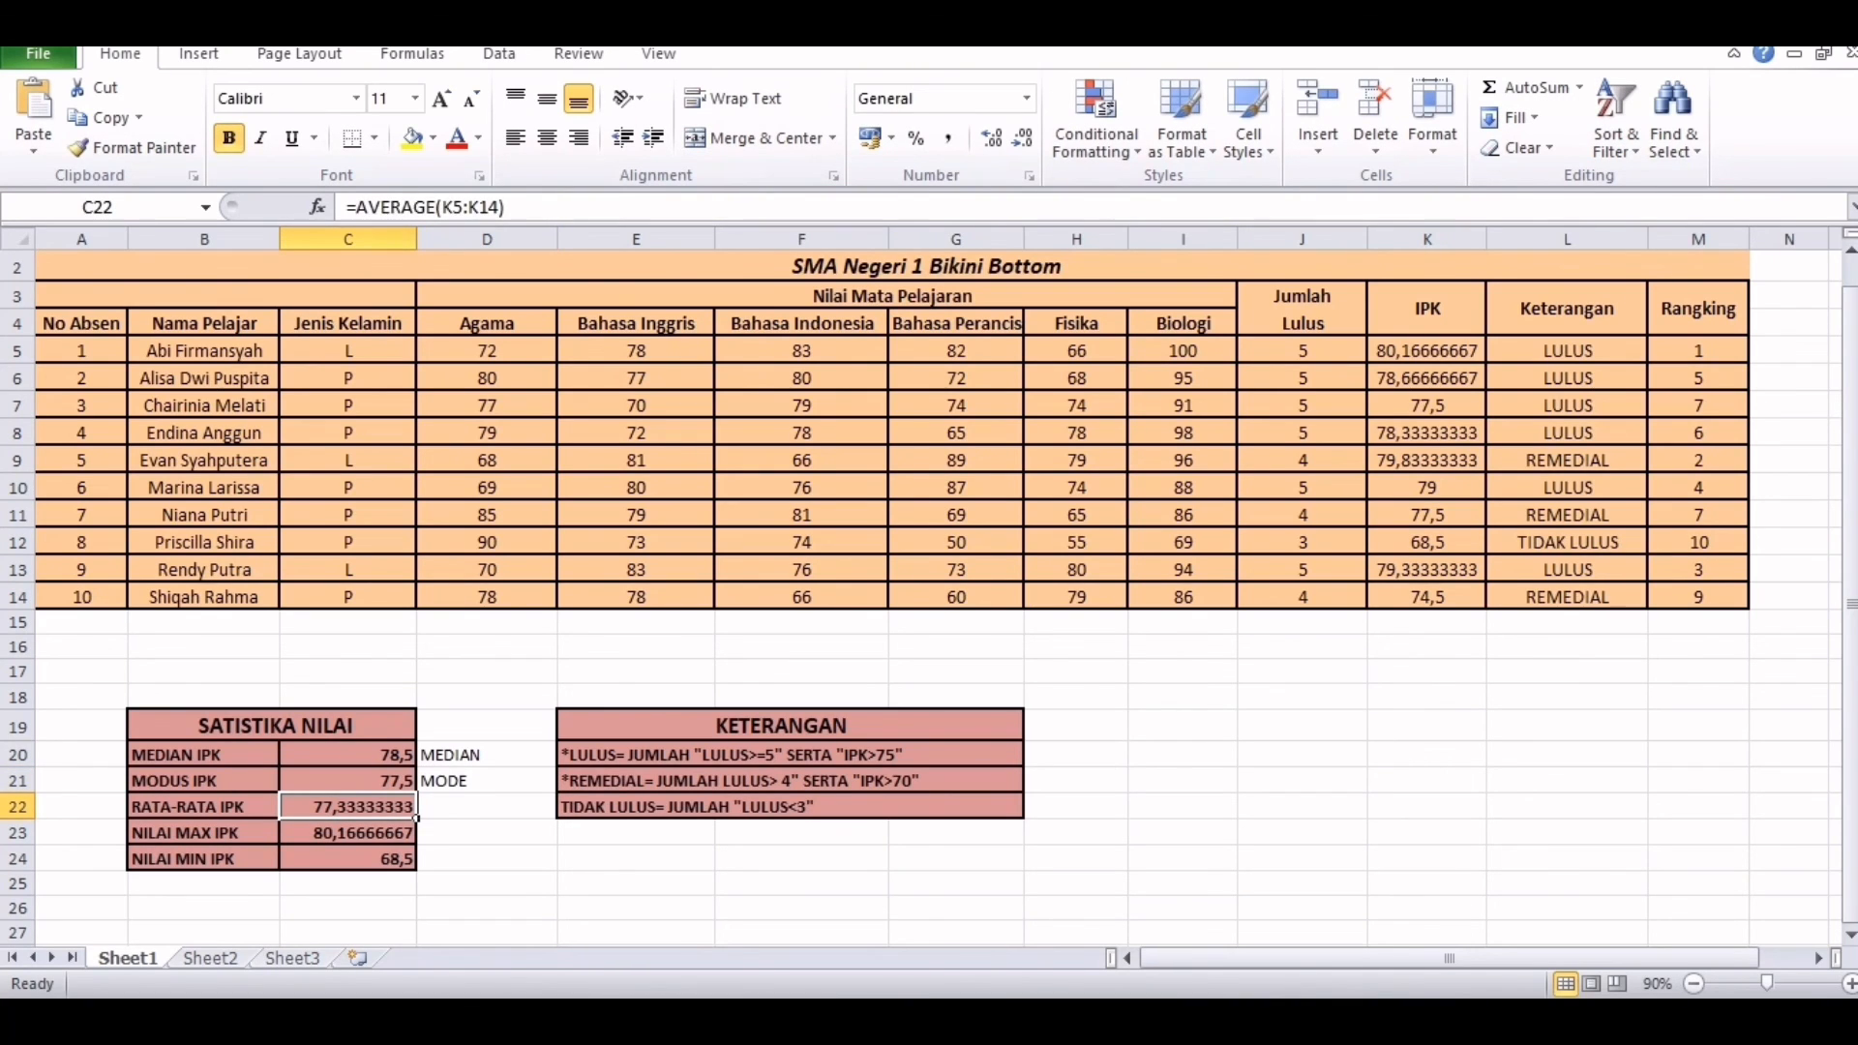
key("Right")
type("AVERAGE")
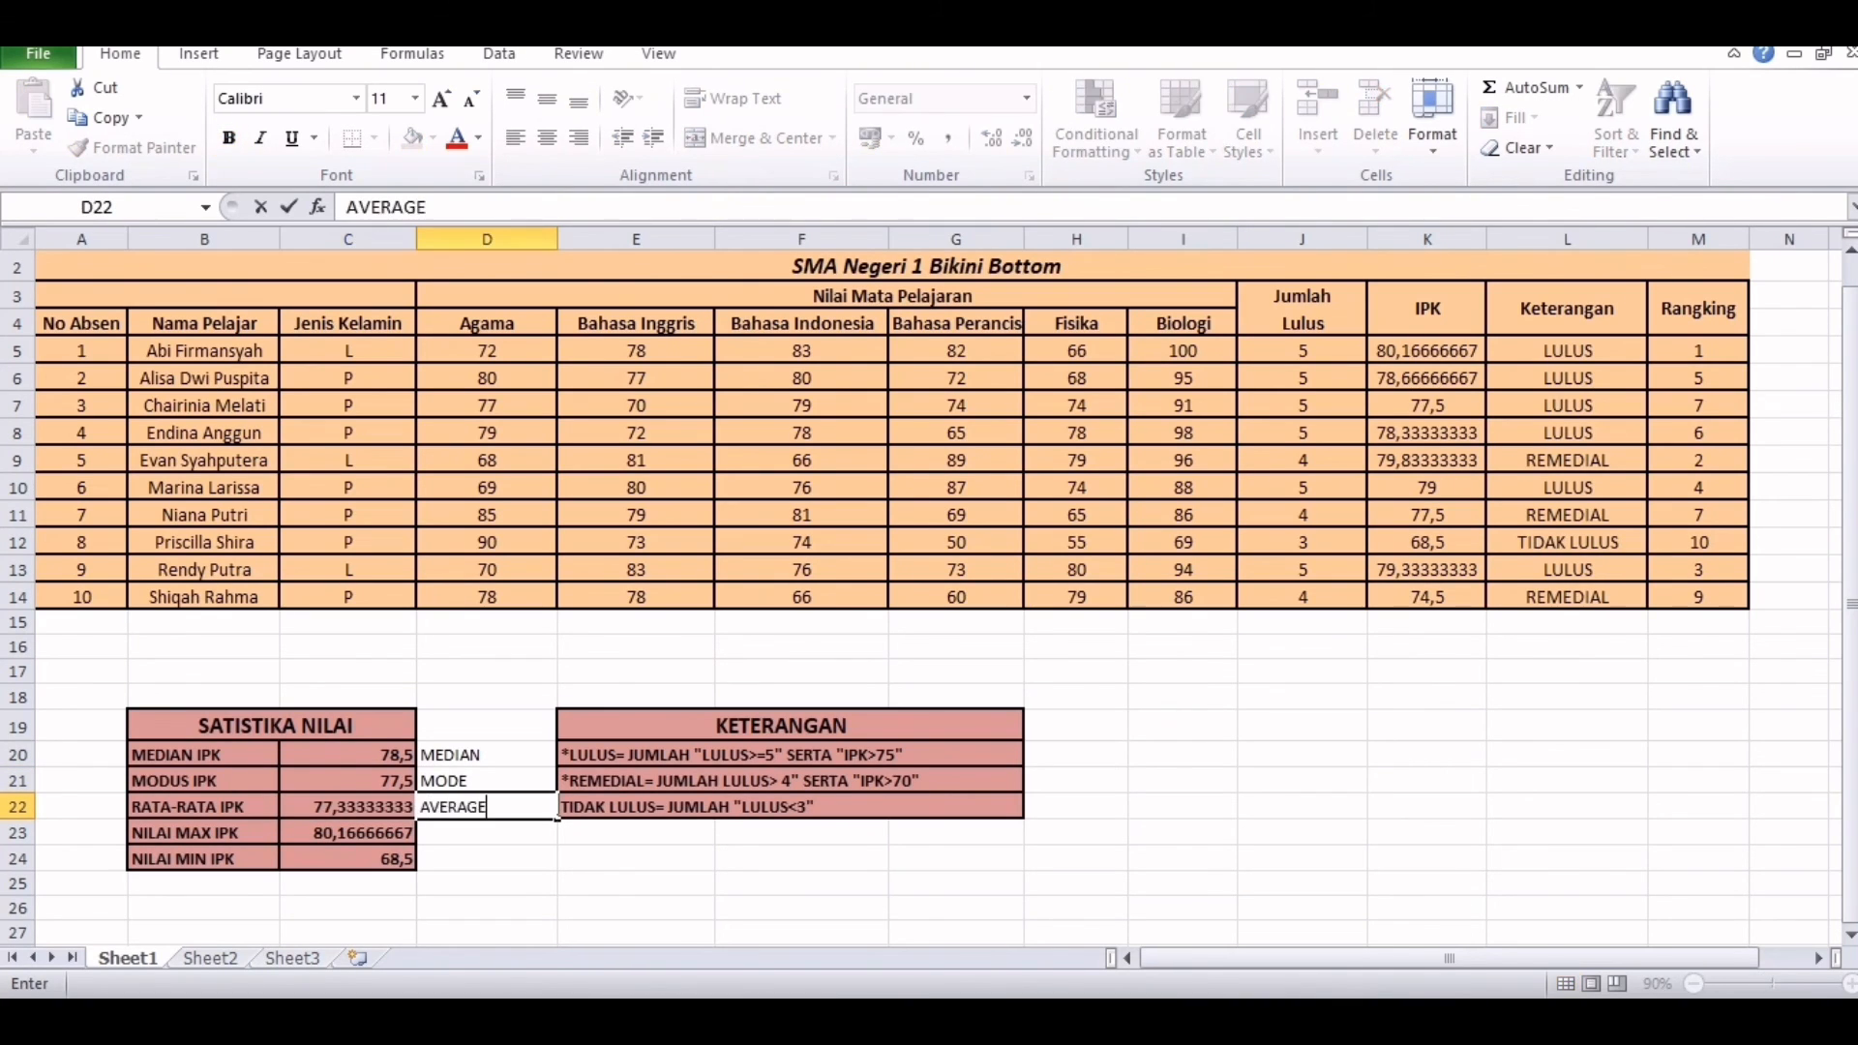
Note the function names MAX in D23 beside NILAI MAX IPK and MIN in D24 beside NILAI MIN IPK
left_click(414, 842)
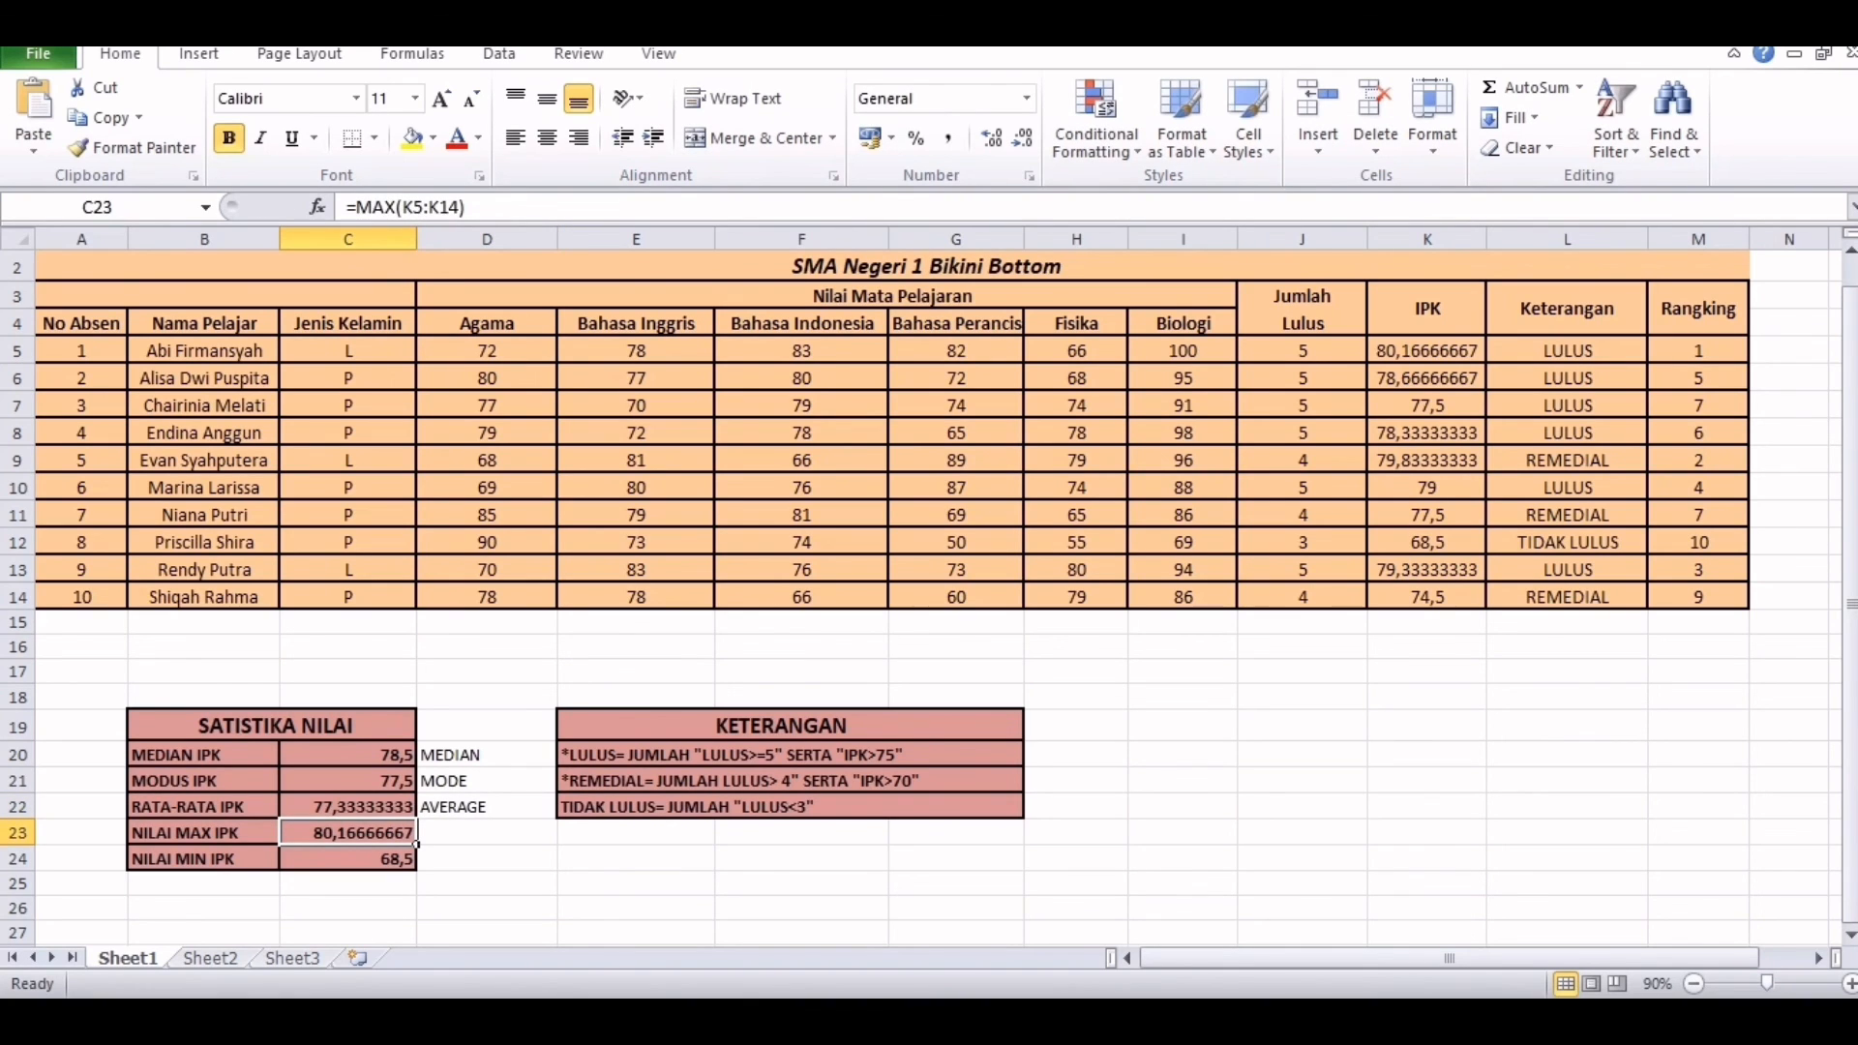
left_click(349, 884)
key("Up")
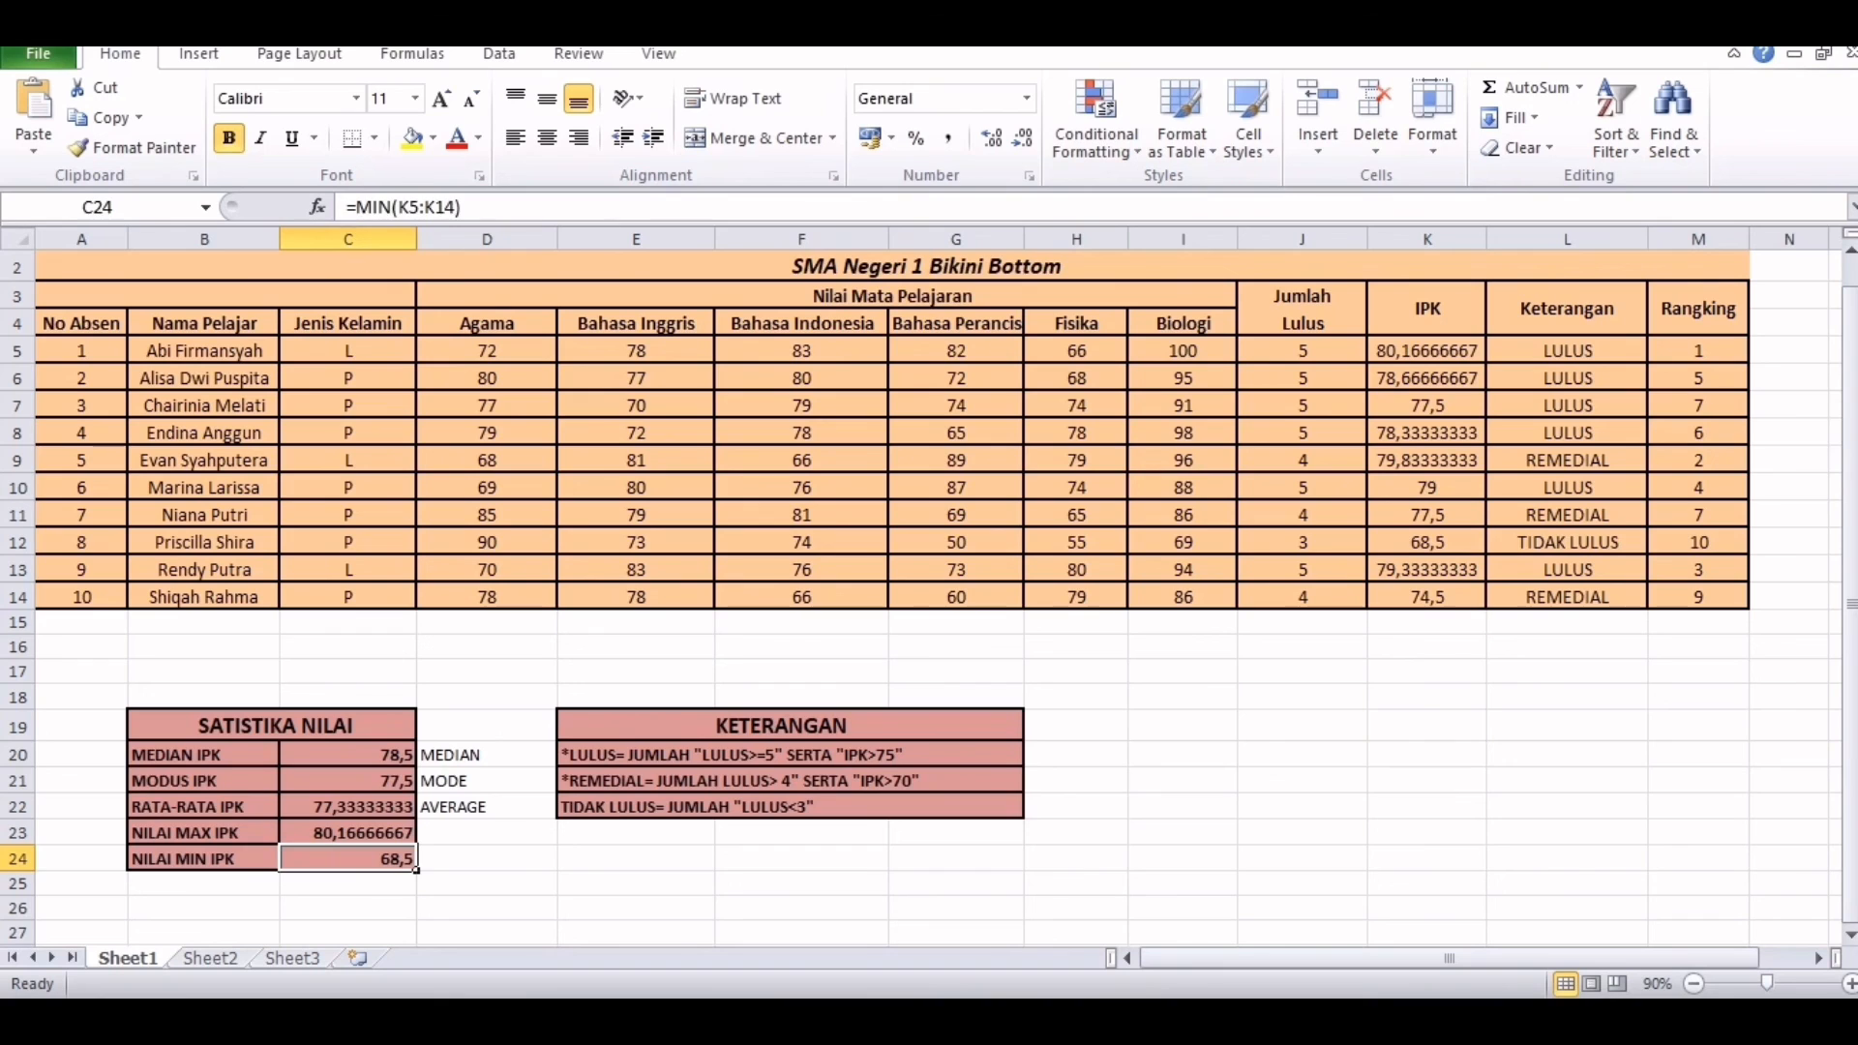
left_click(486, 832)
type("MAX")
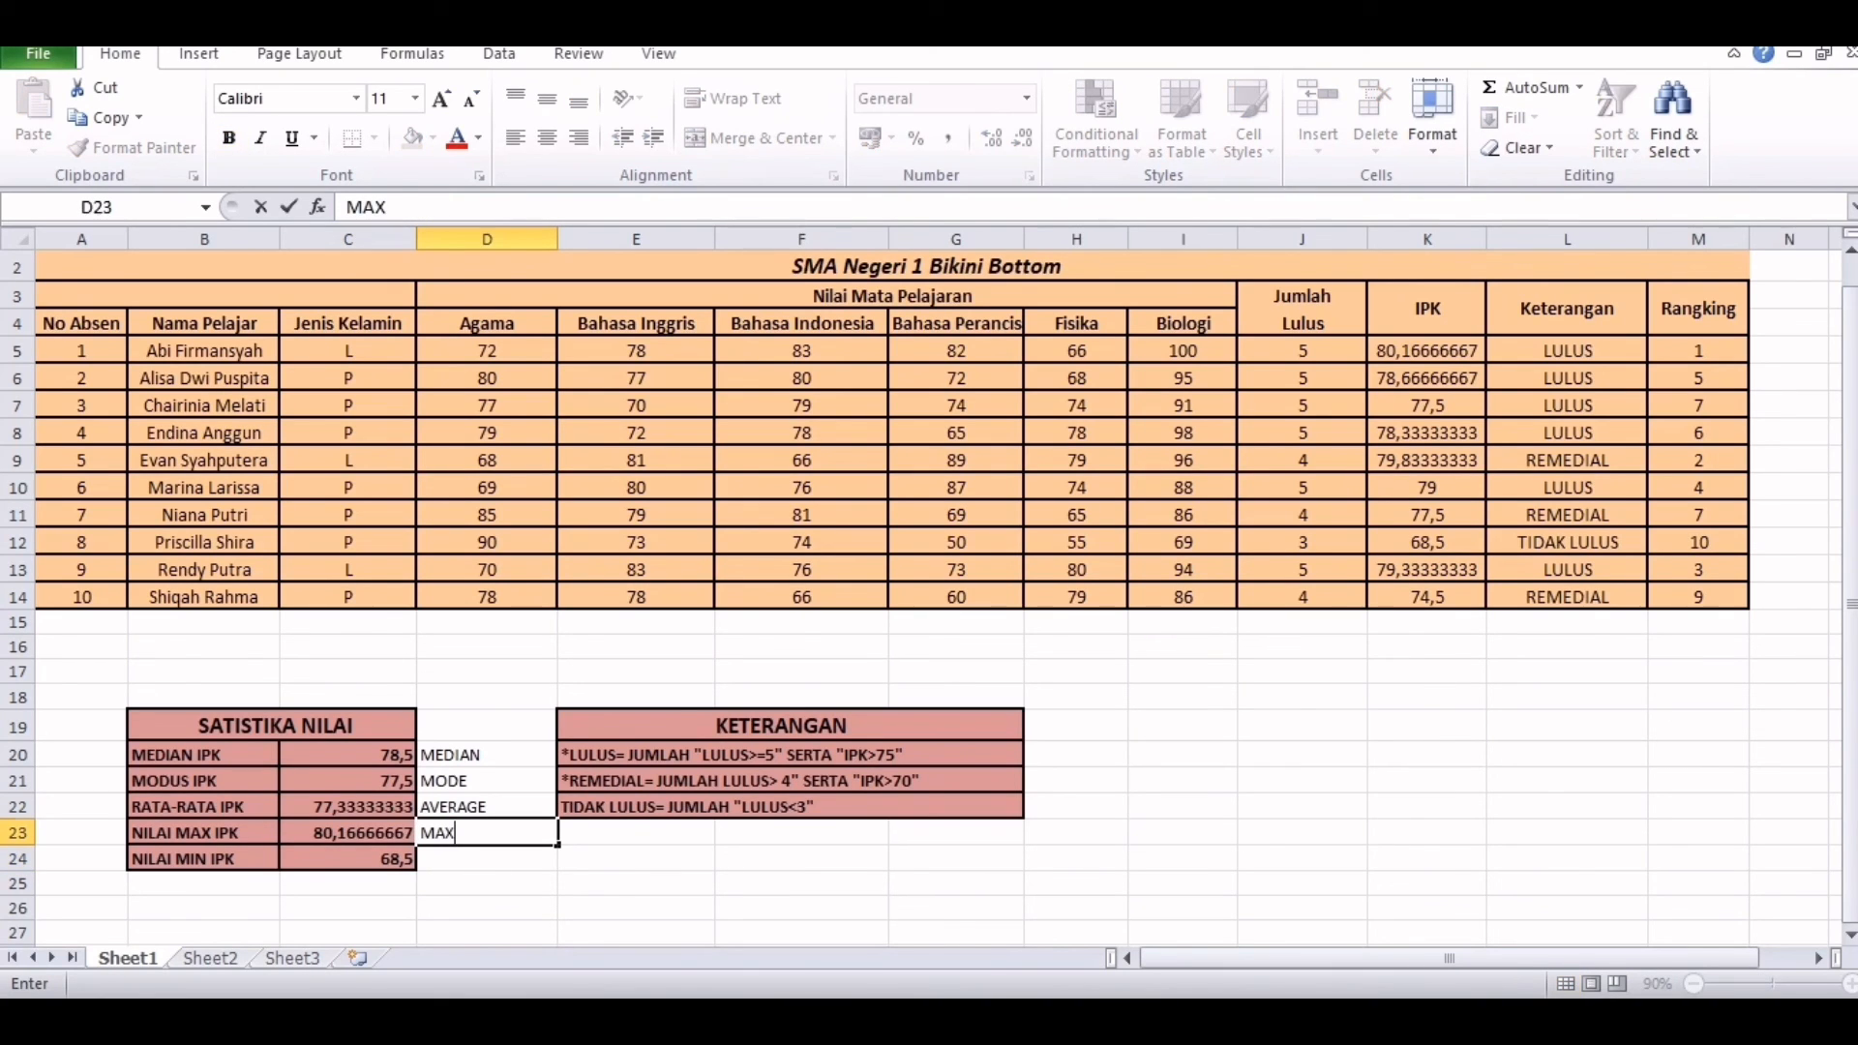
key("Return")
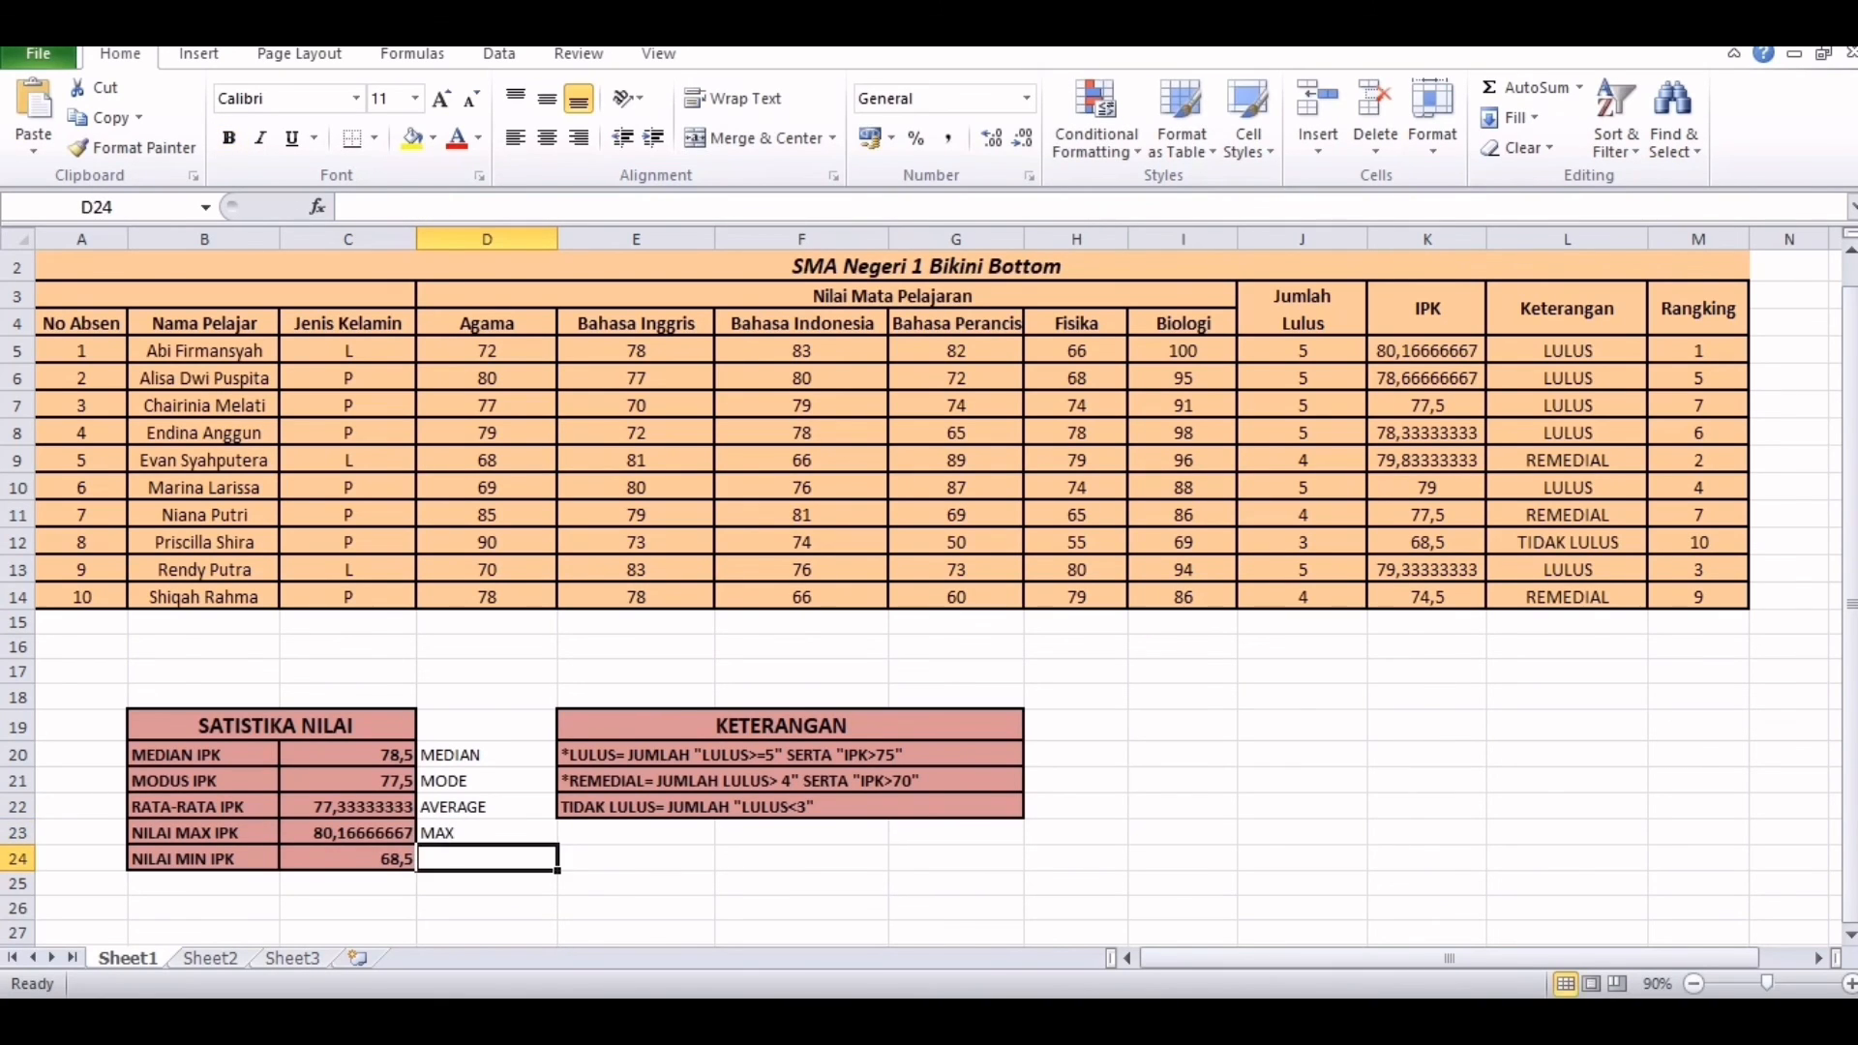
type("MIN")
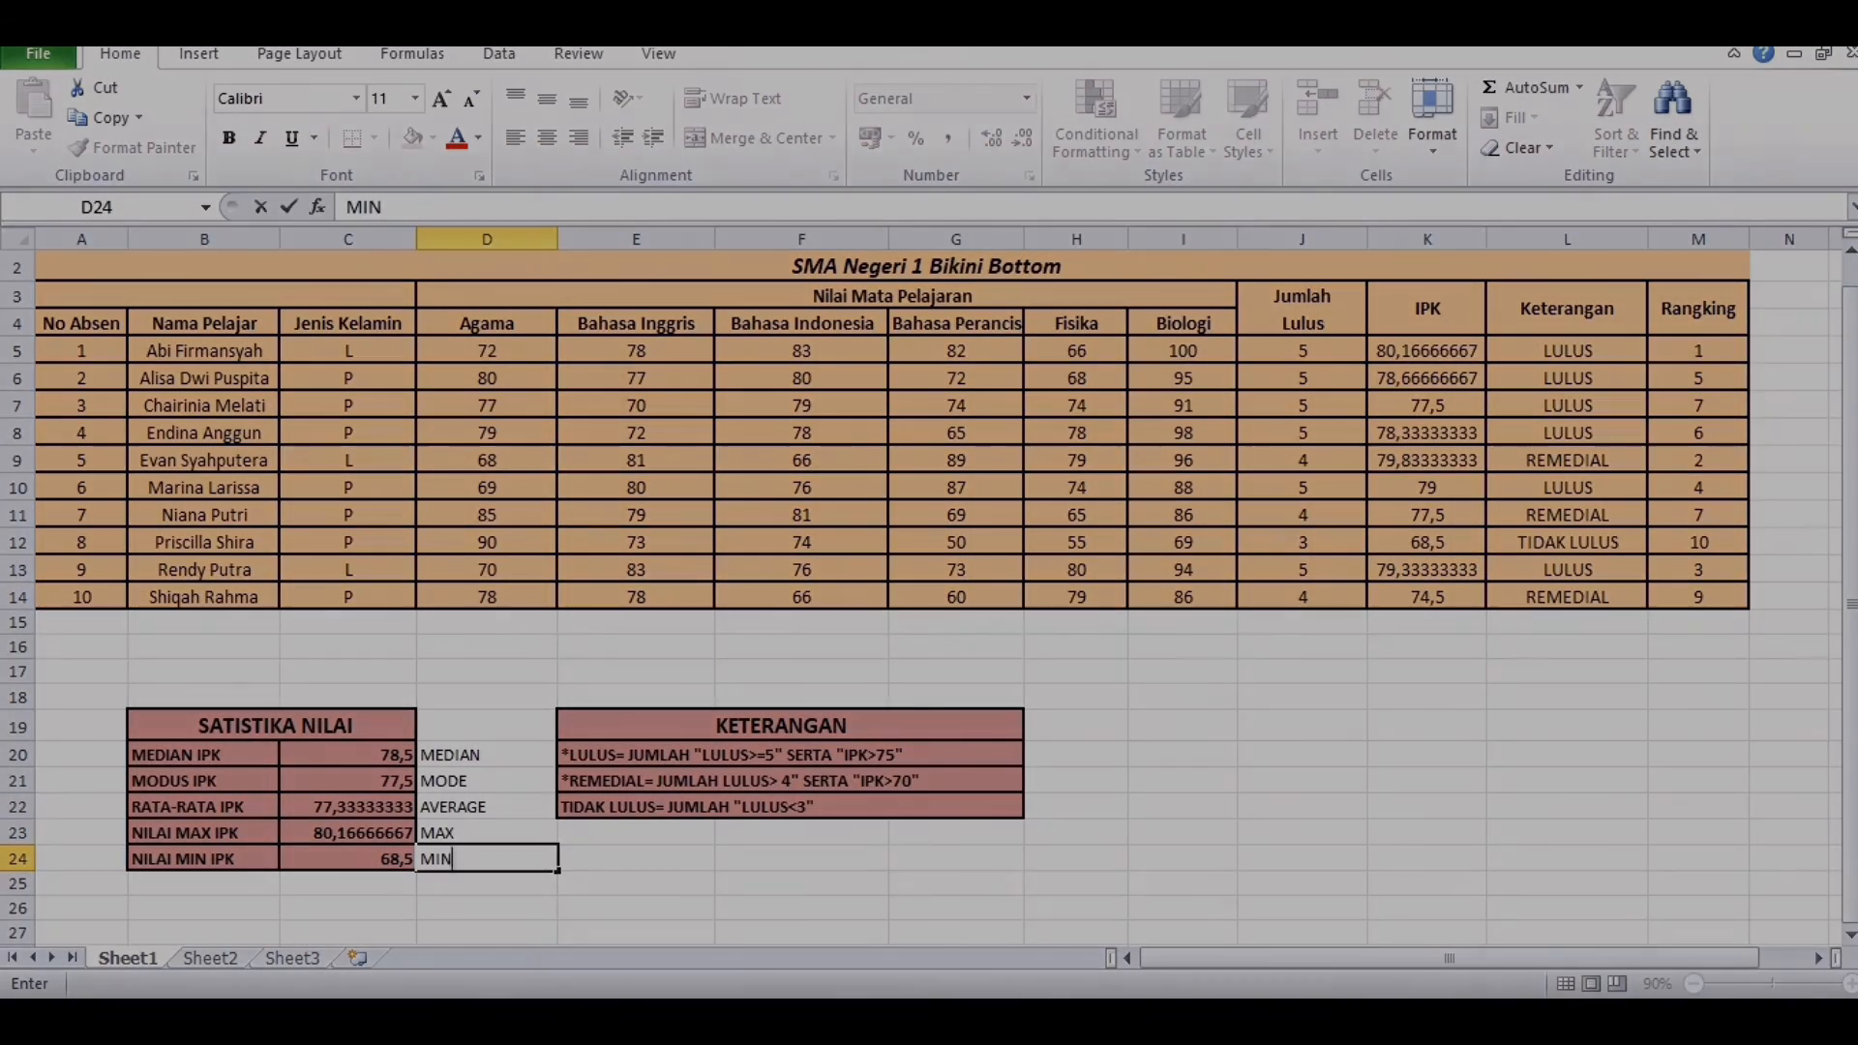